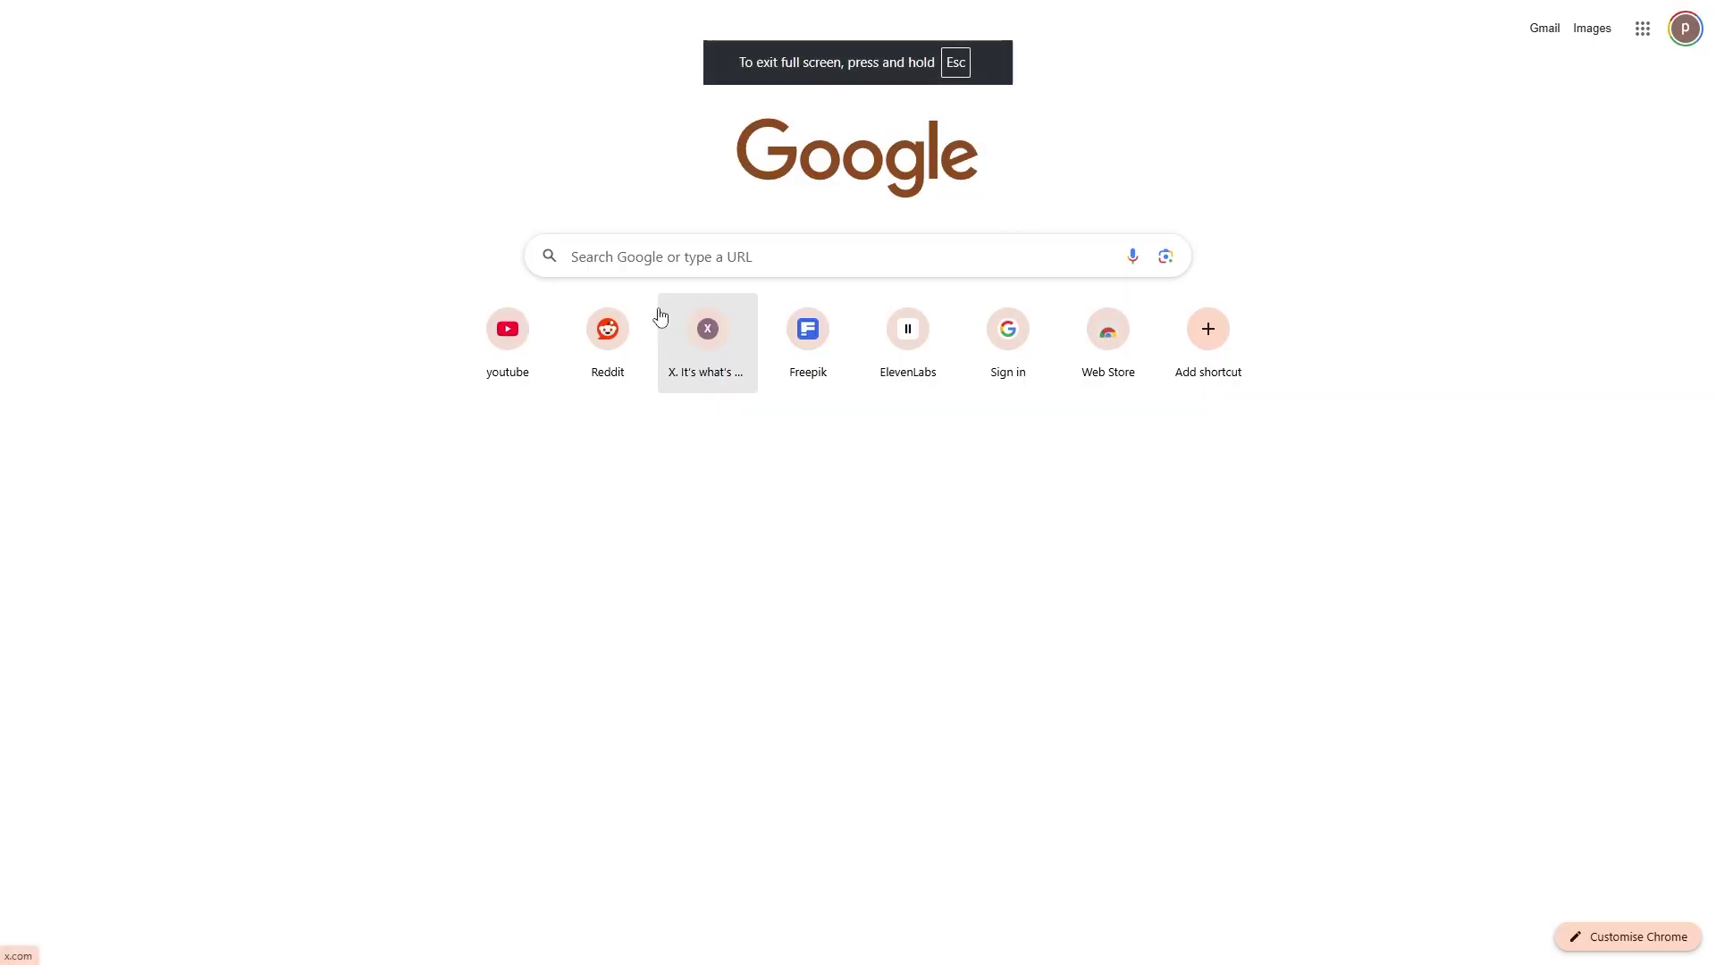
- Search Google for "Elon Musk" and show the news results
left_click(633, 252)
type("ELON M")
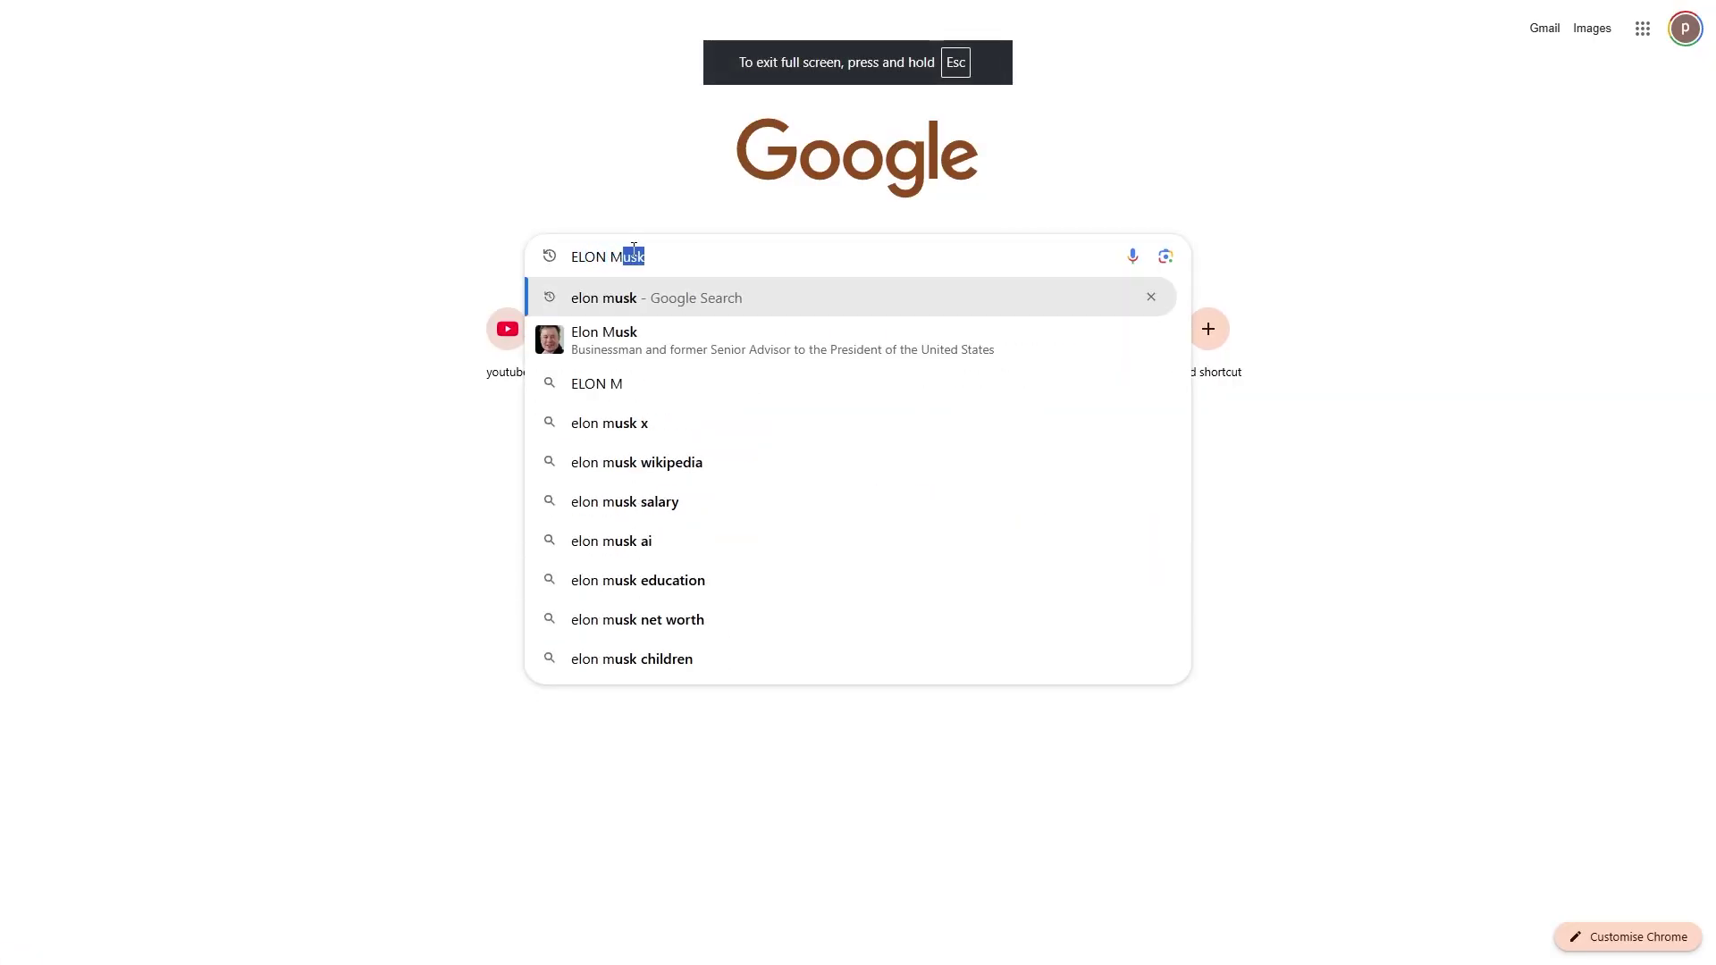
key("Return")
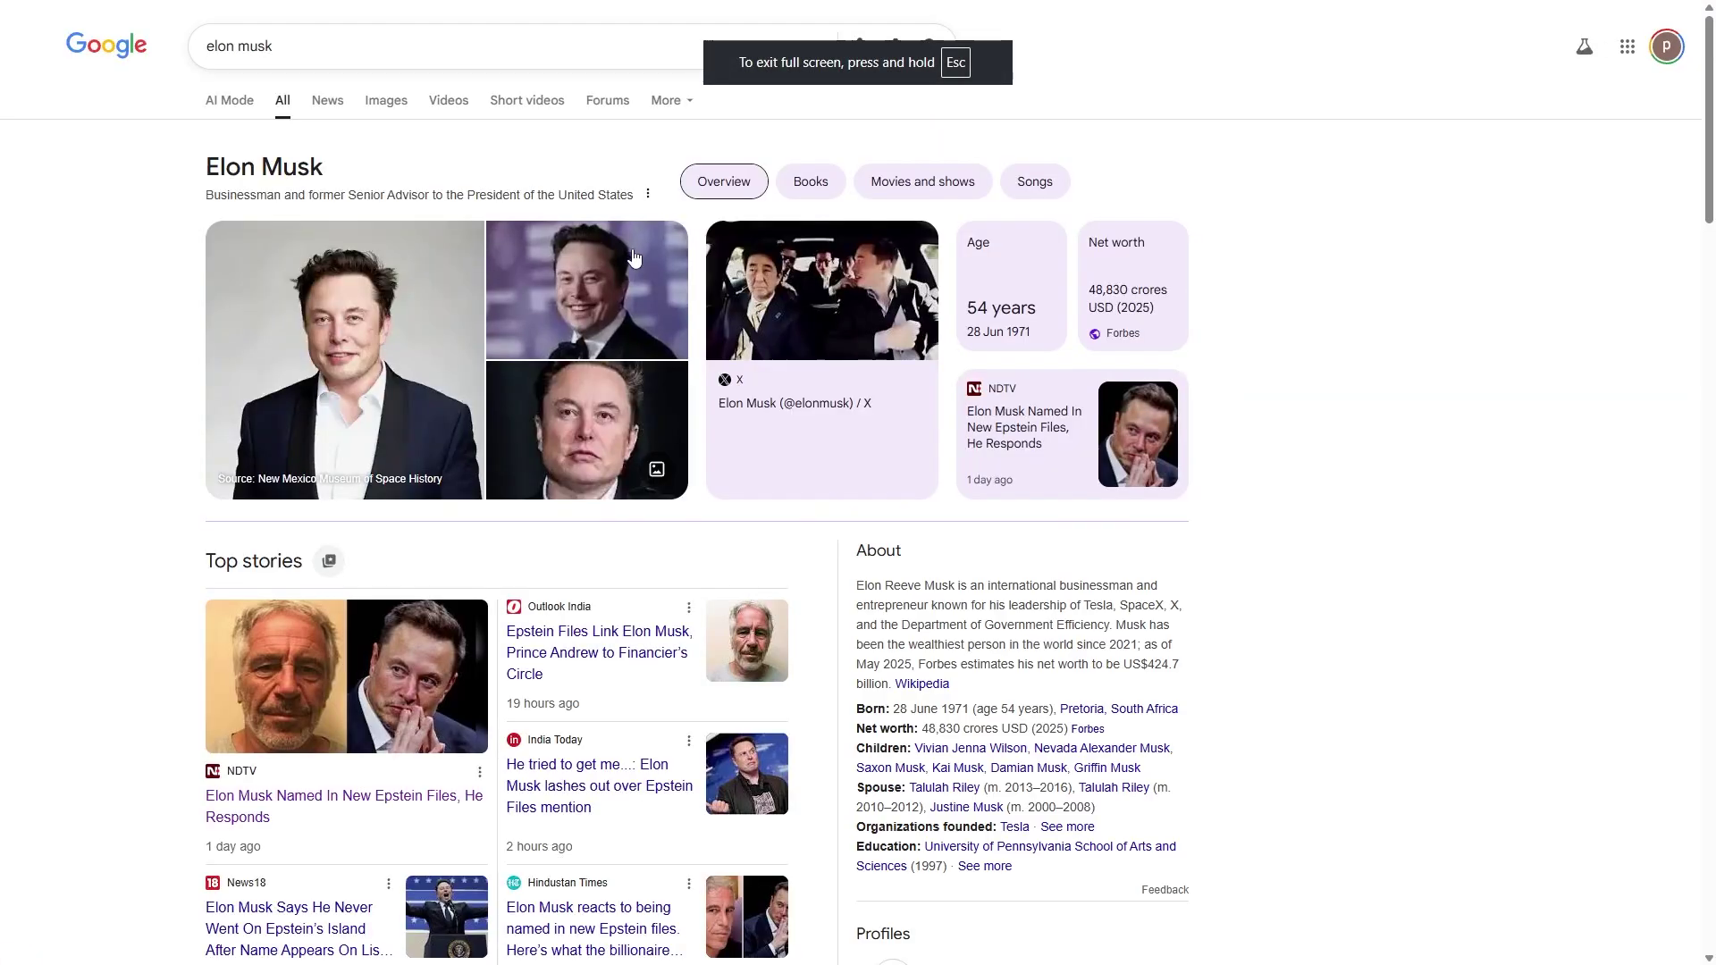
left_click(324, 97)
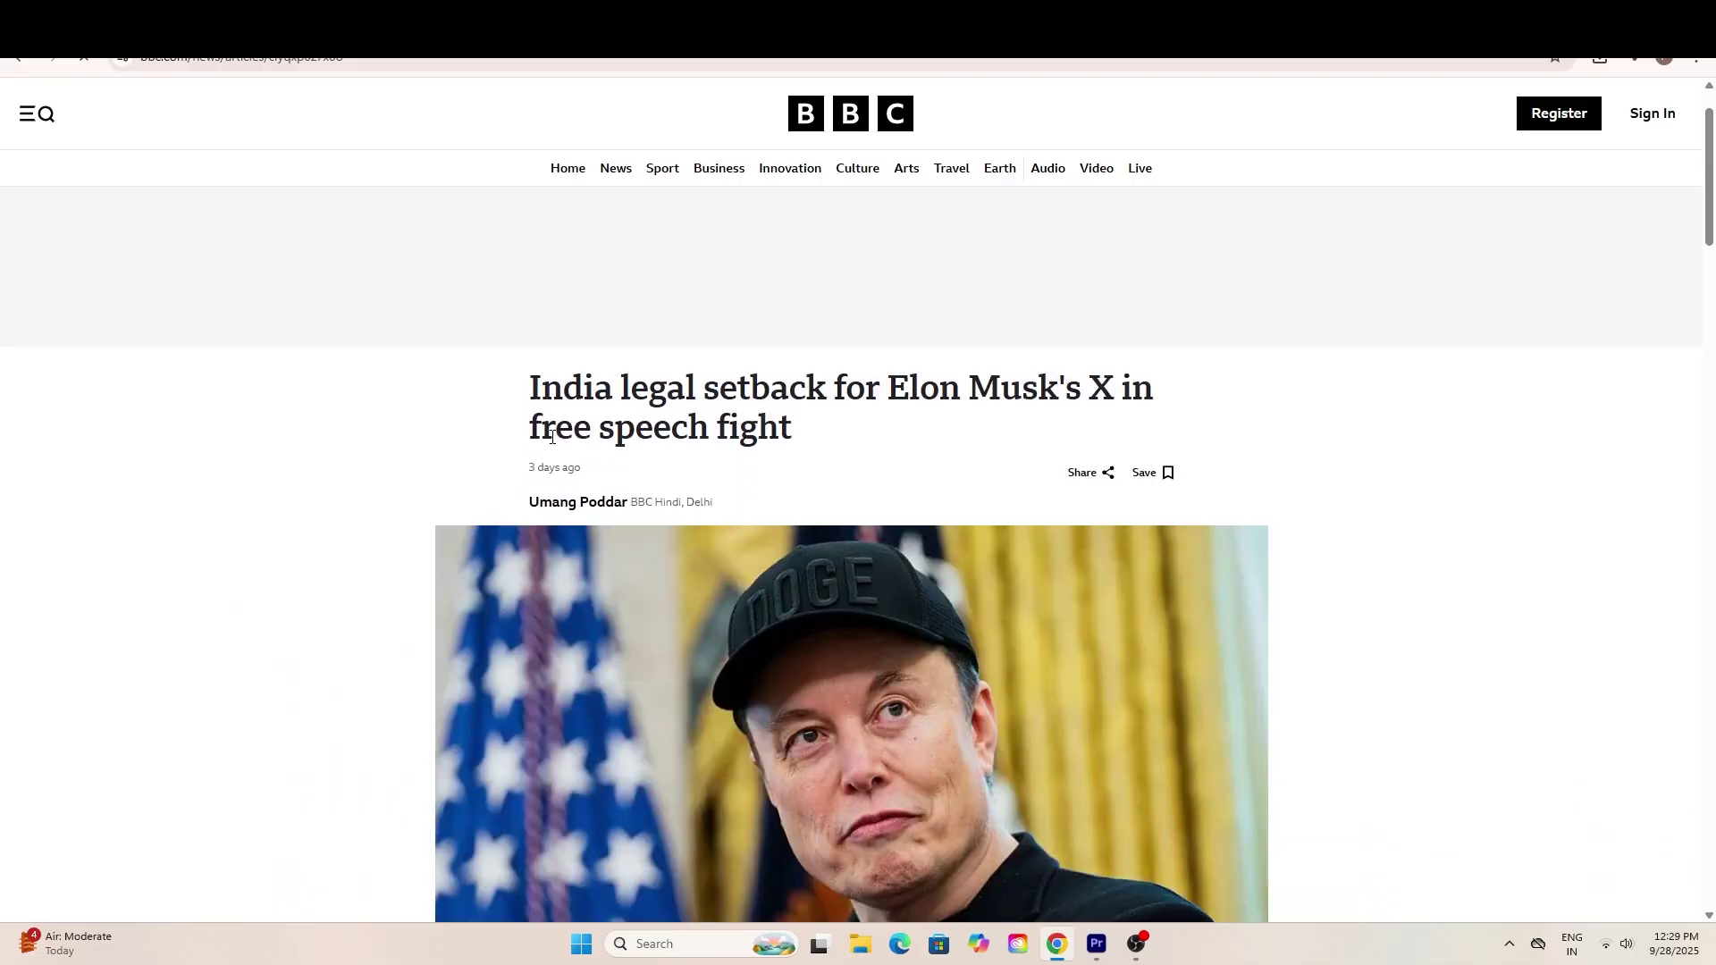
- Capture a screenshot of the BBC article on India's legal setback for X, covering its headline and main photo
scroll(563, 431, "down", 3)
scroll(564, 427, "up", 2)
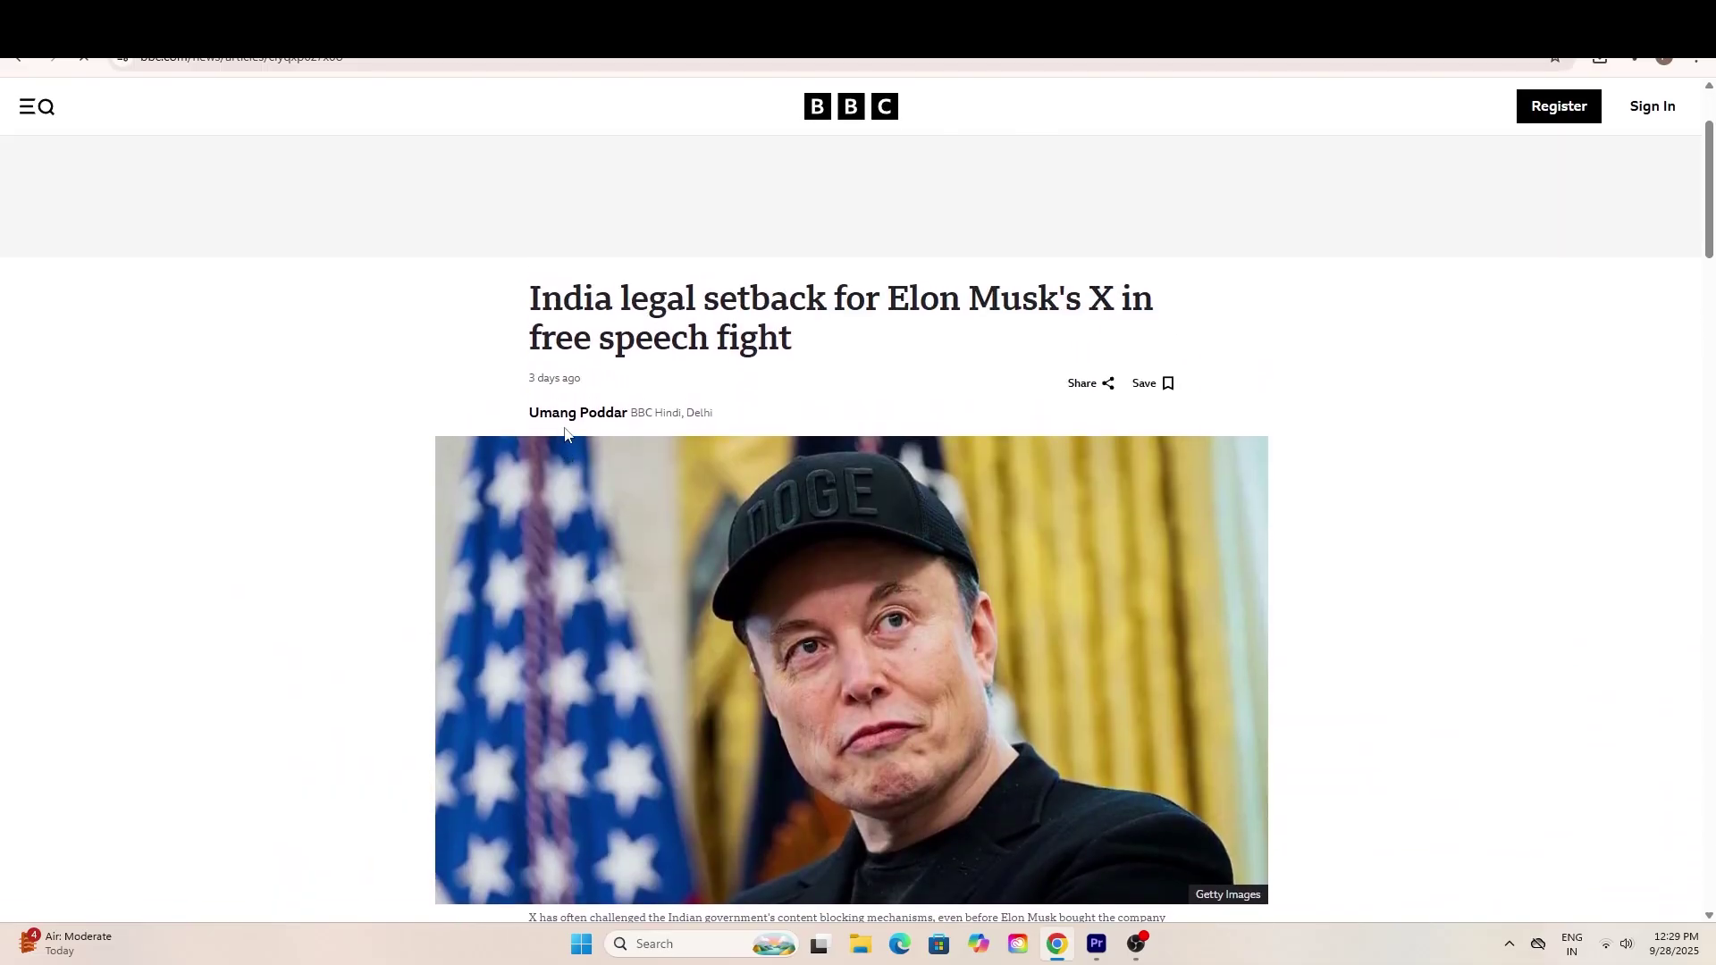
key("super+shift+s")
left_click_drag(483, 283, 1252, 909)
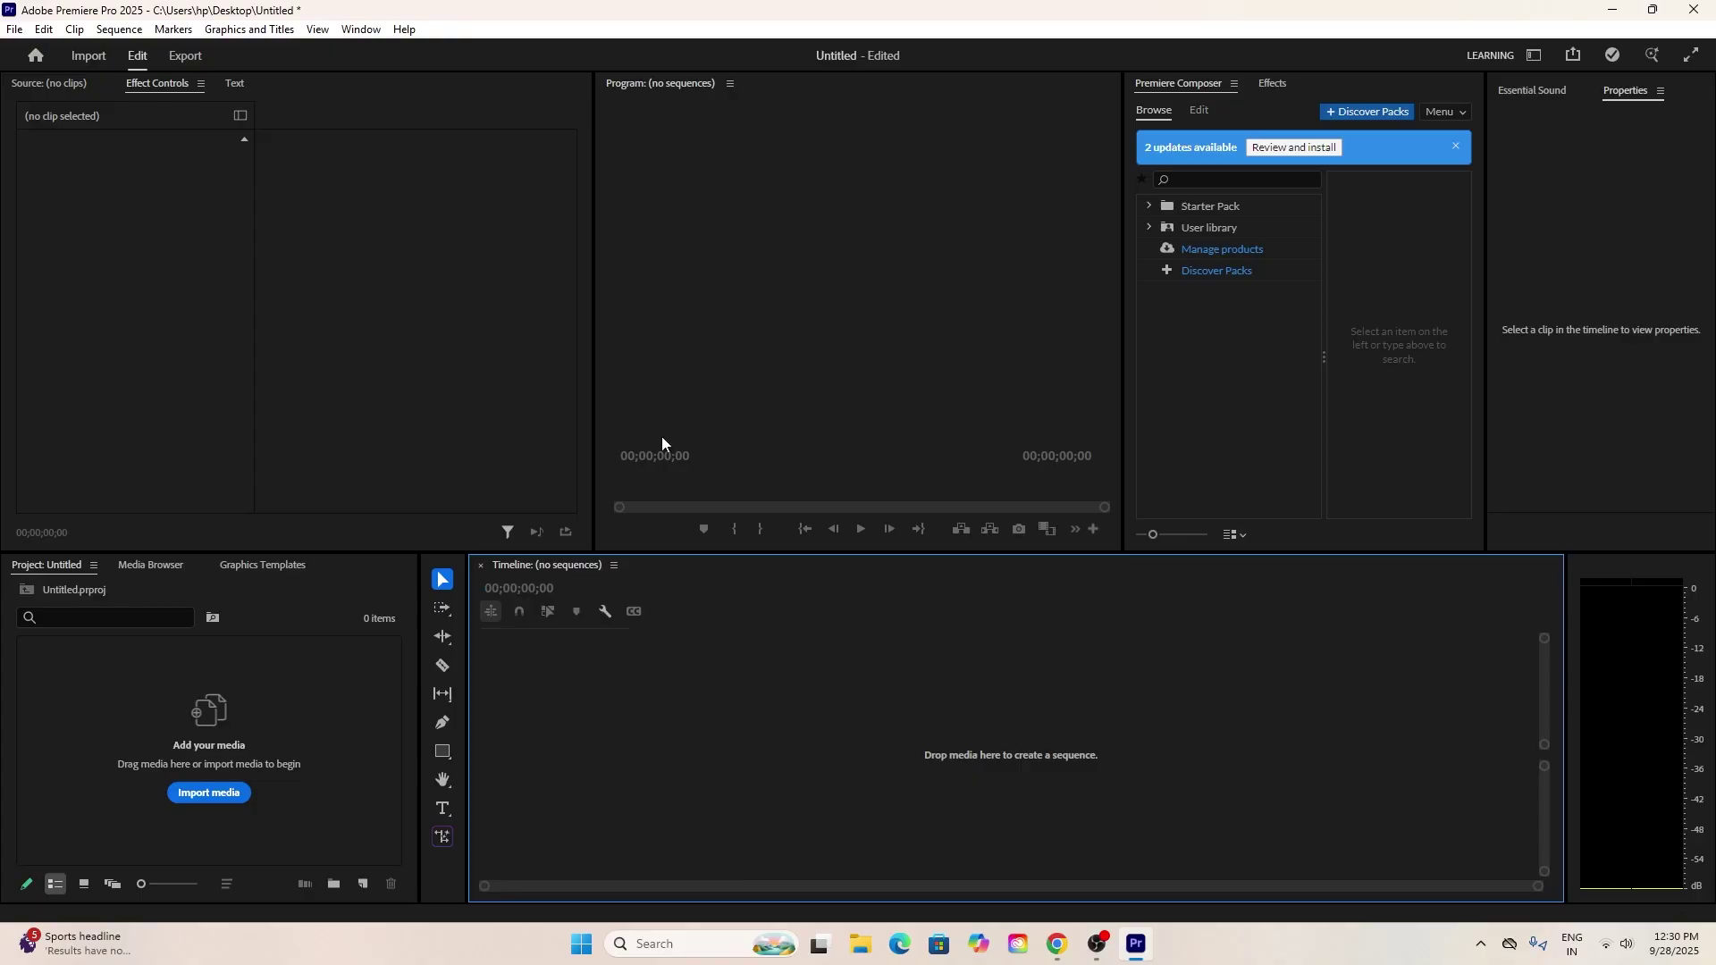
- Switch to Premiere Pro and import all article screenshots from the Pictures > Screenshots folder
left_click(221, 791)
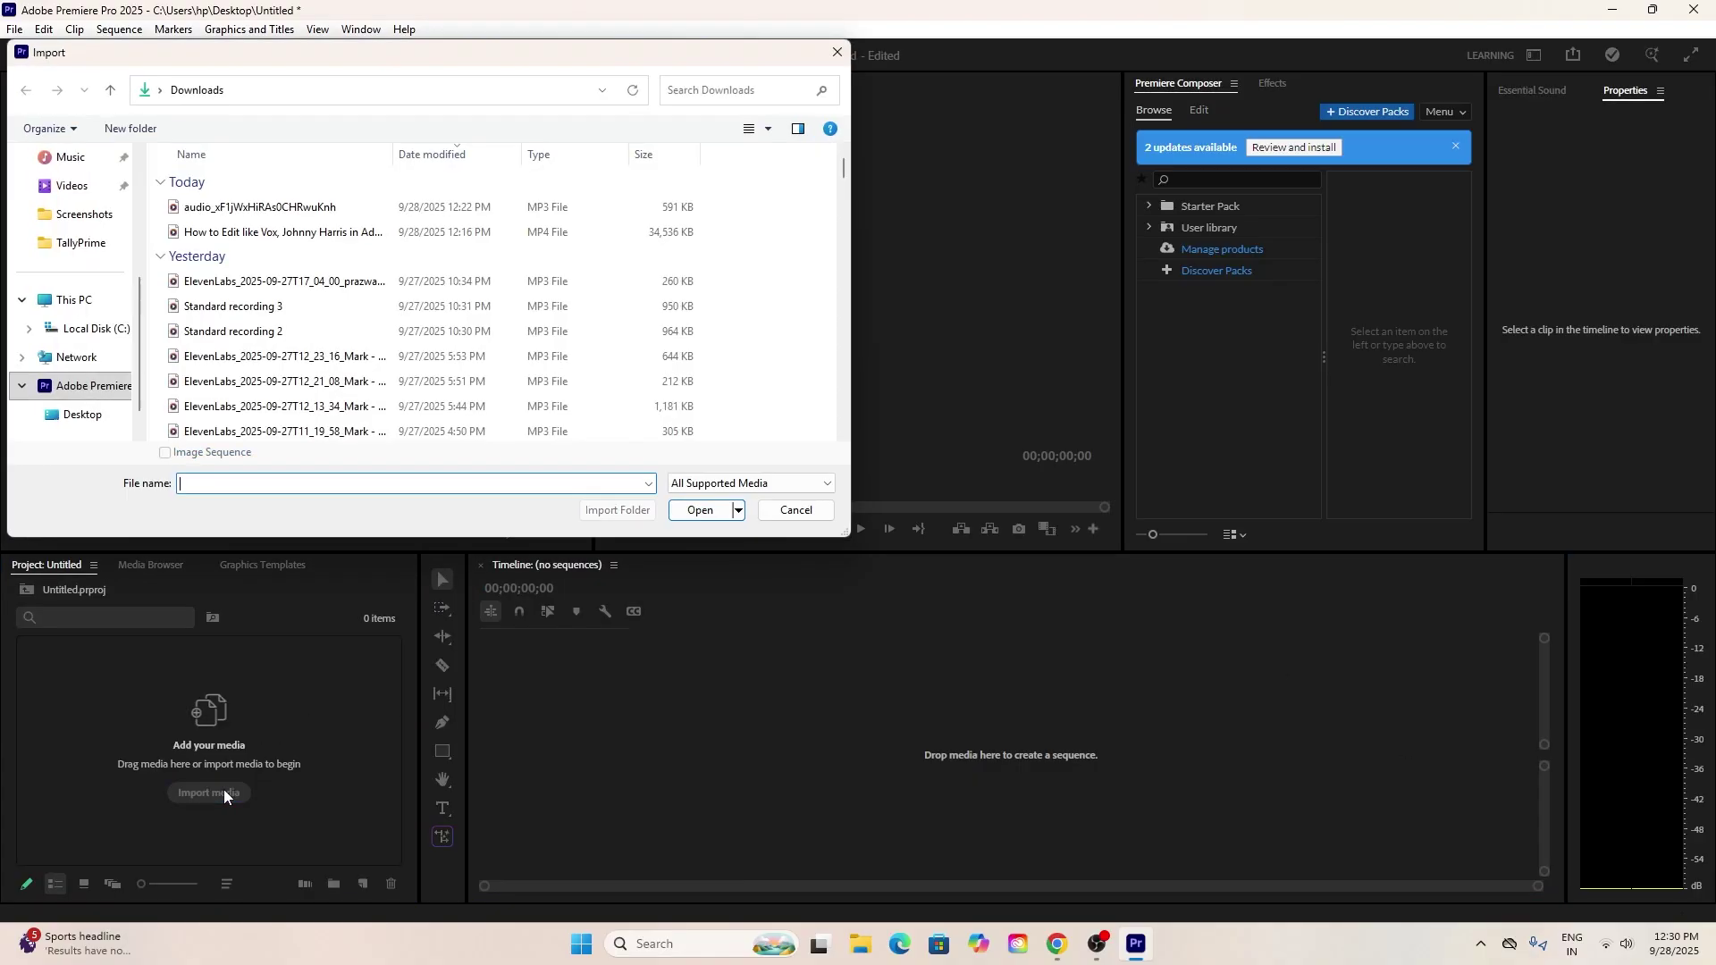
scroll(81, 286, "up", 1)
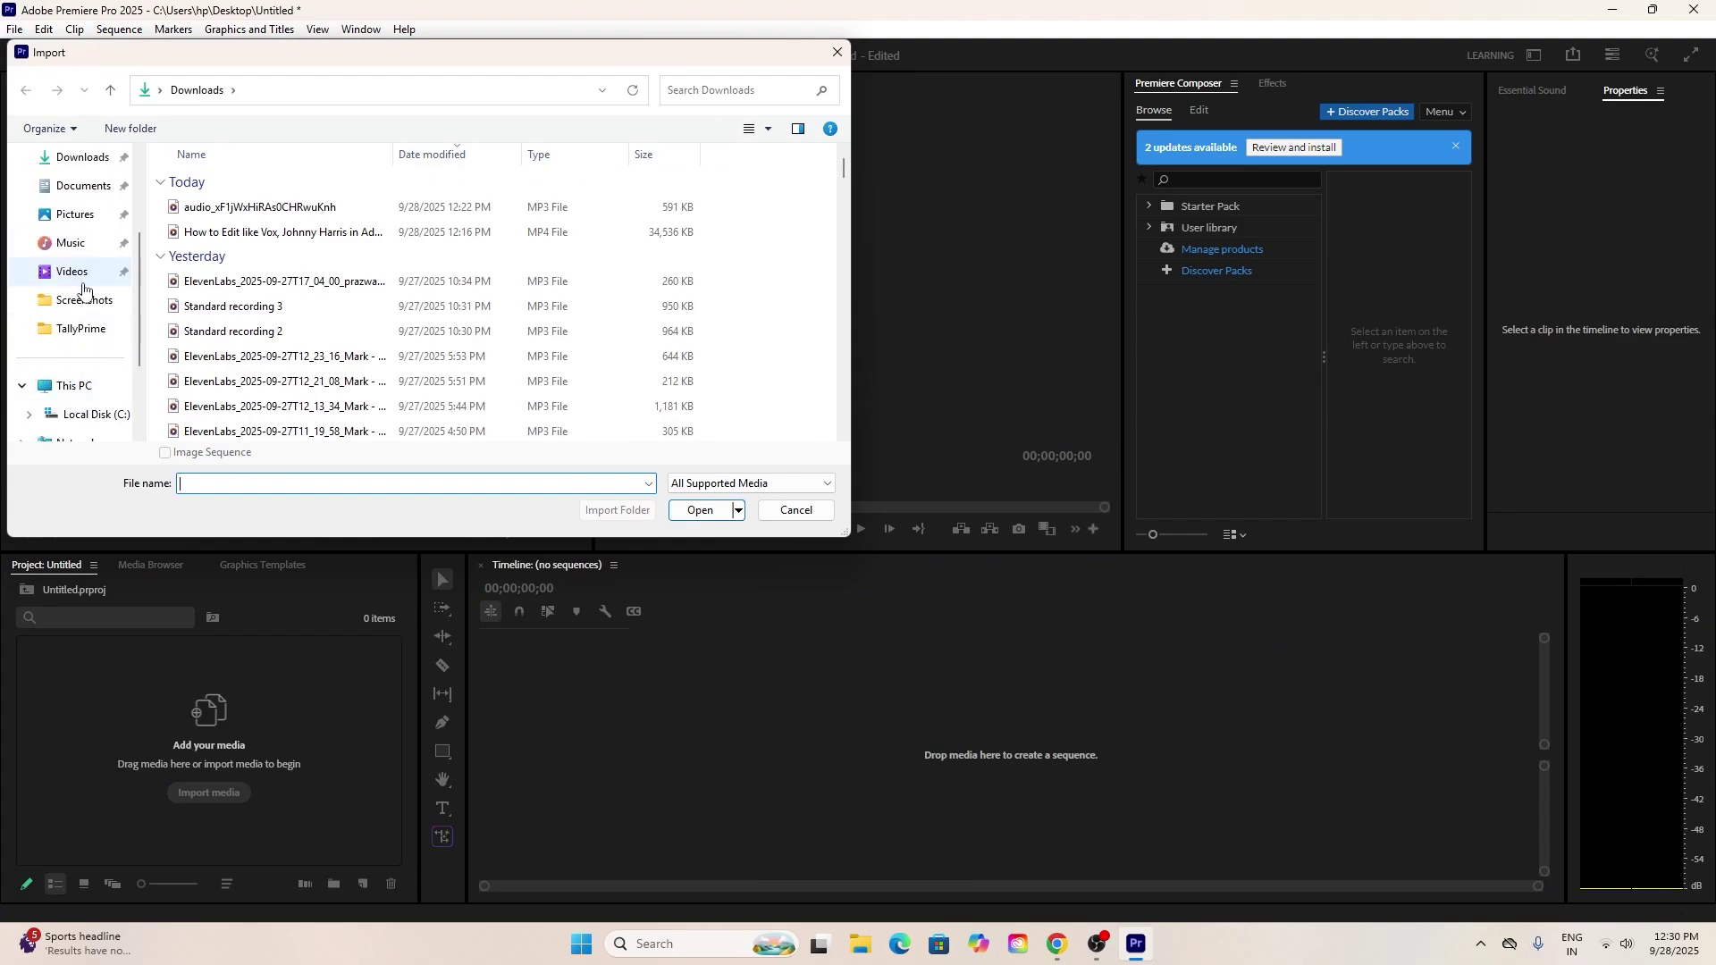
left_click(93, 302)
scroll(795, 358, "down", 3)
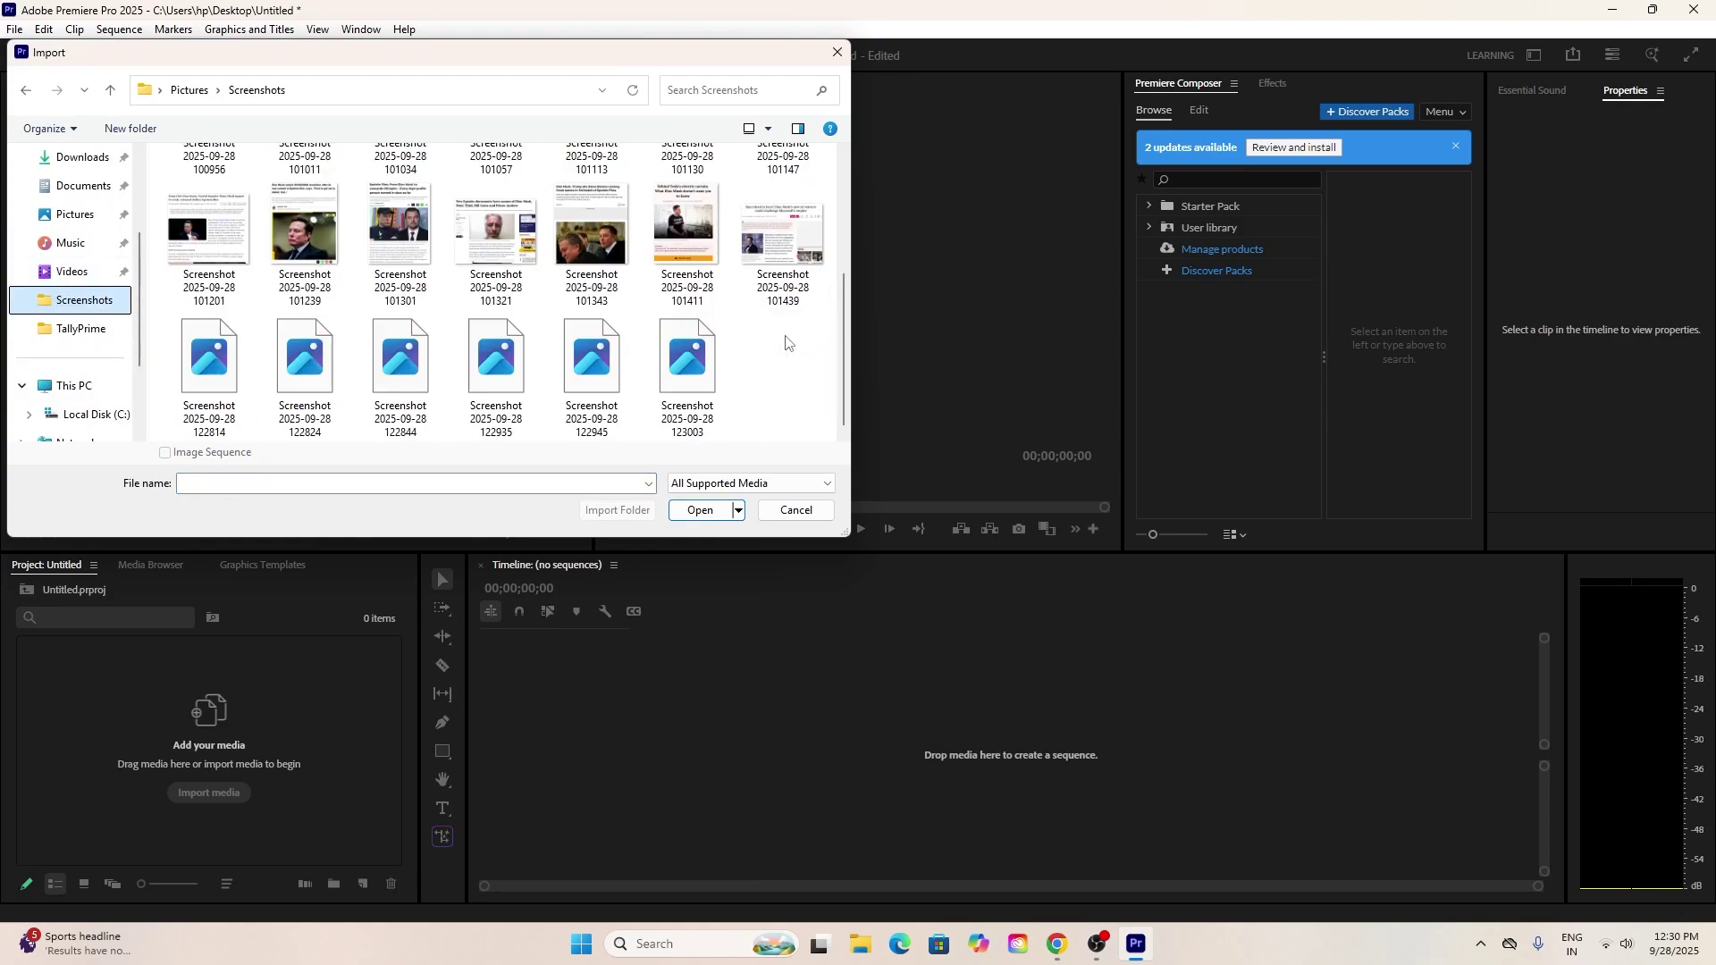
left_click_drag(801, 418, 190, 134)
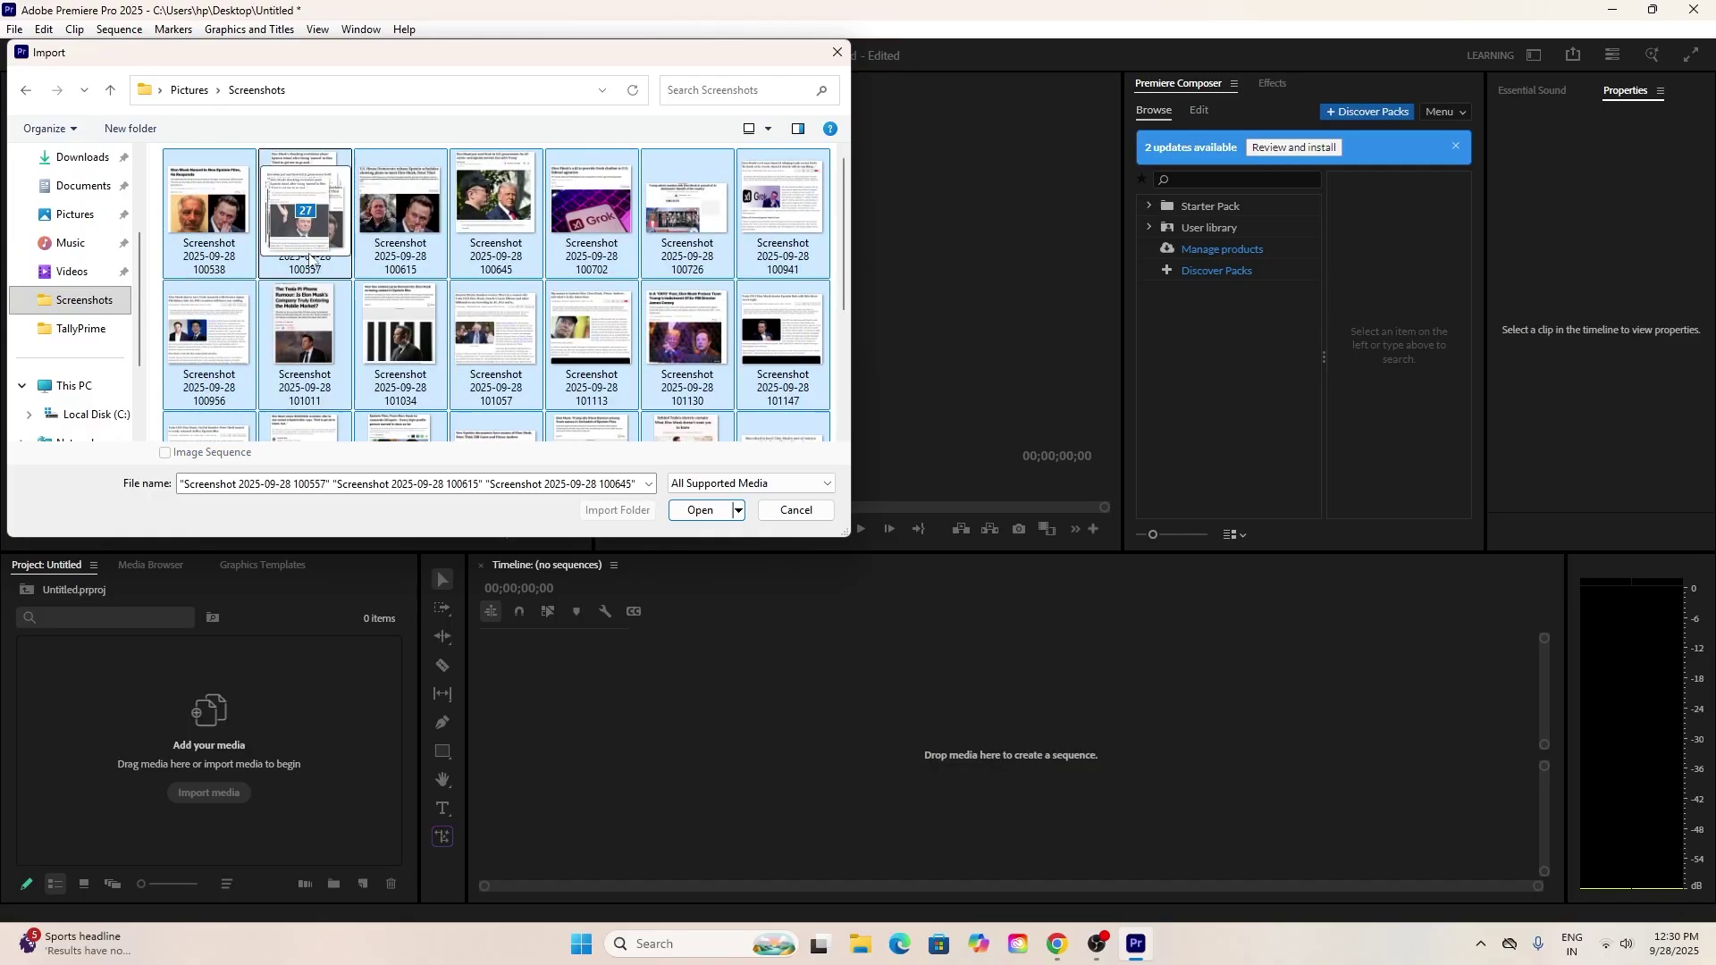
key("Return")
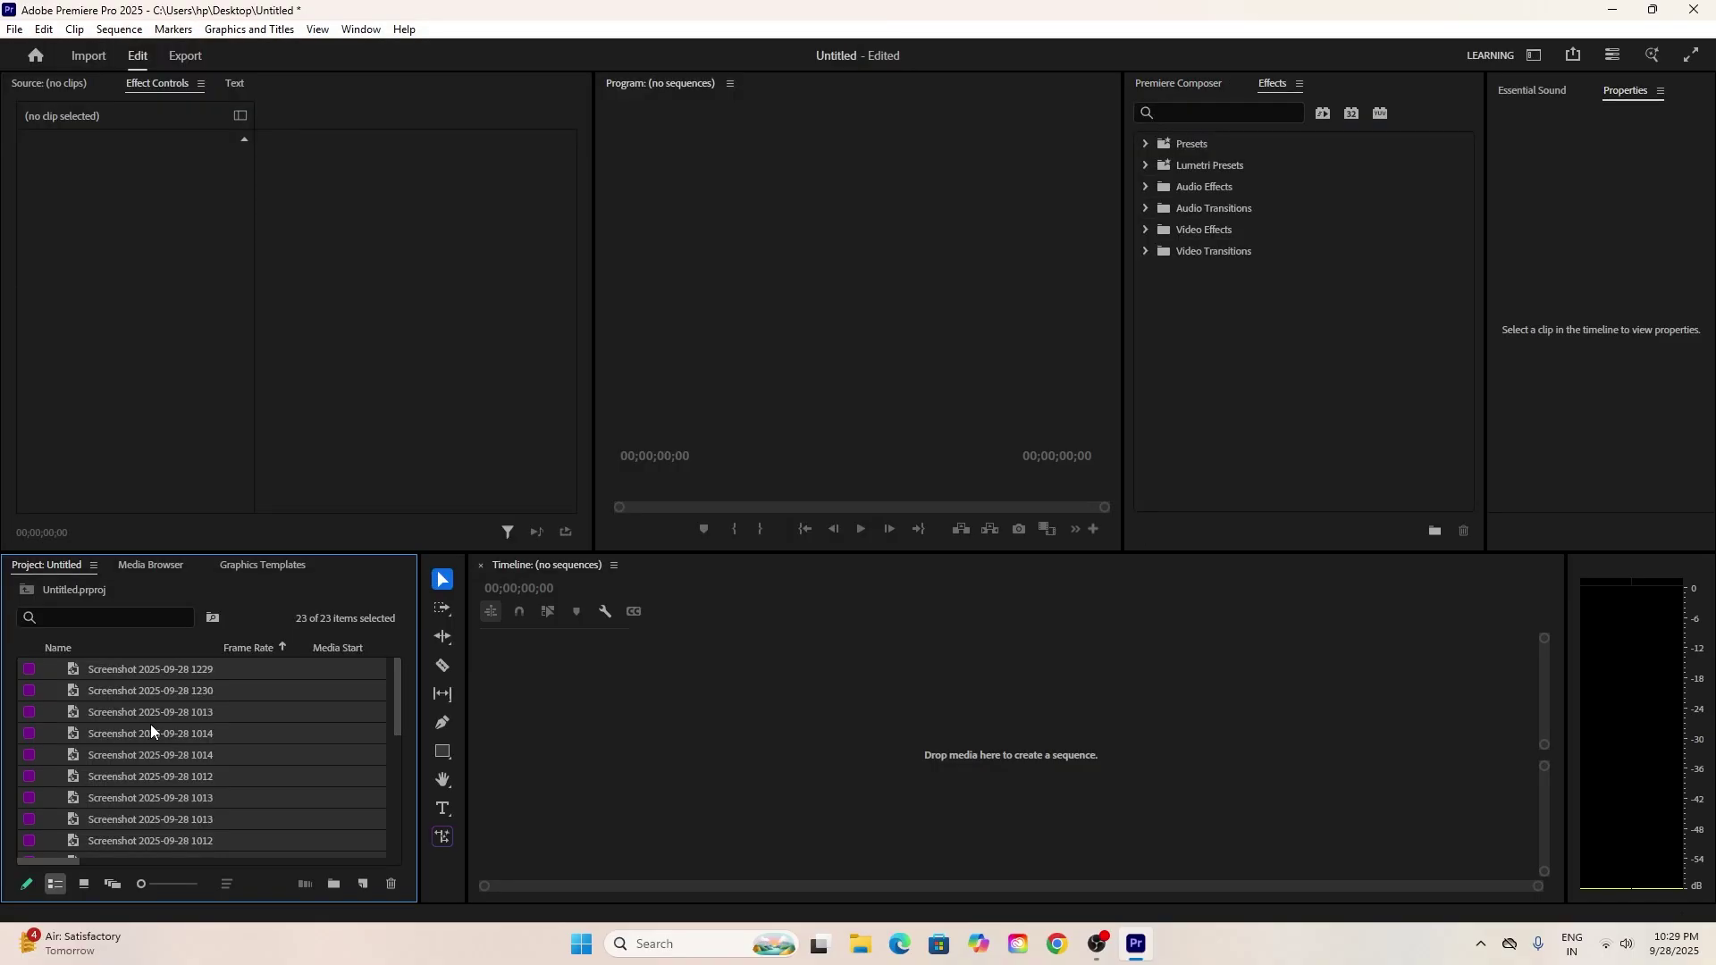
- Set the clip duration of all imported screenshots to 4 frames each
left_click_drag(200, 550, 217, 255)
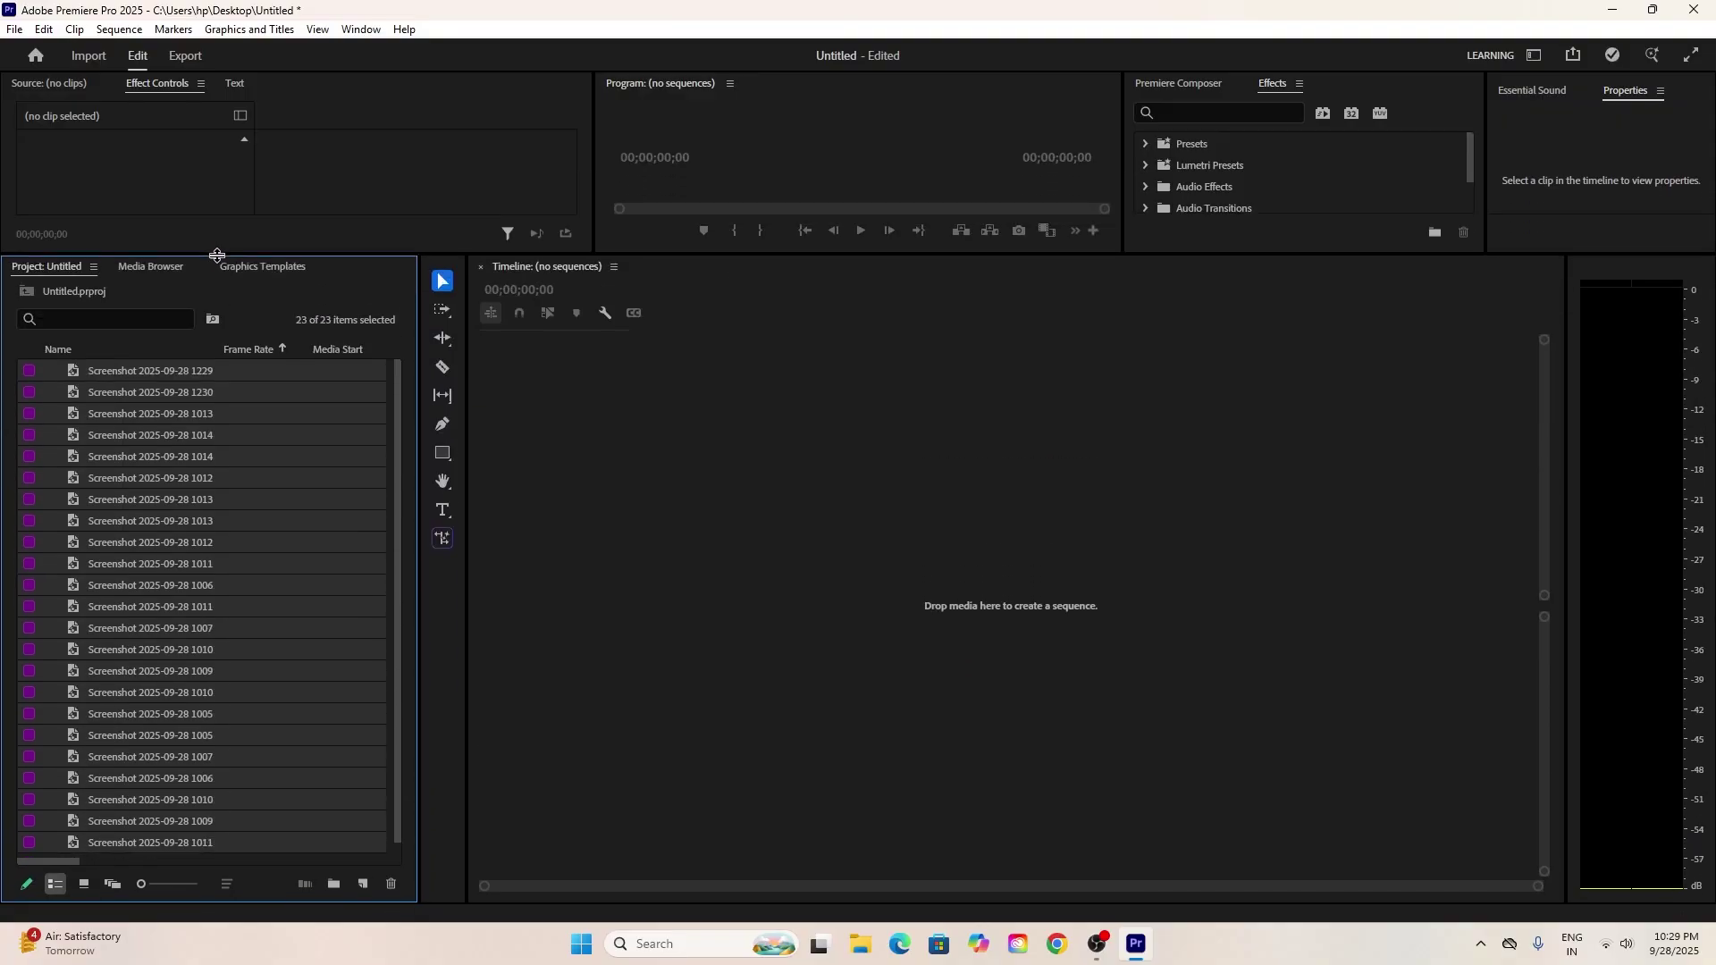
right_click(210, 516)
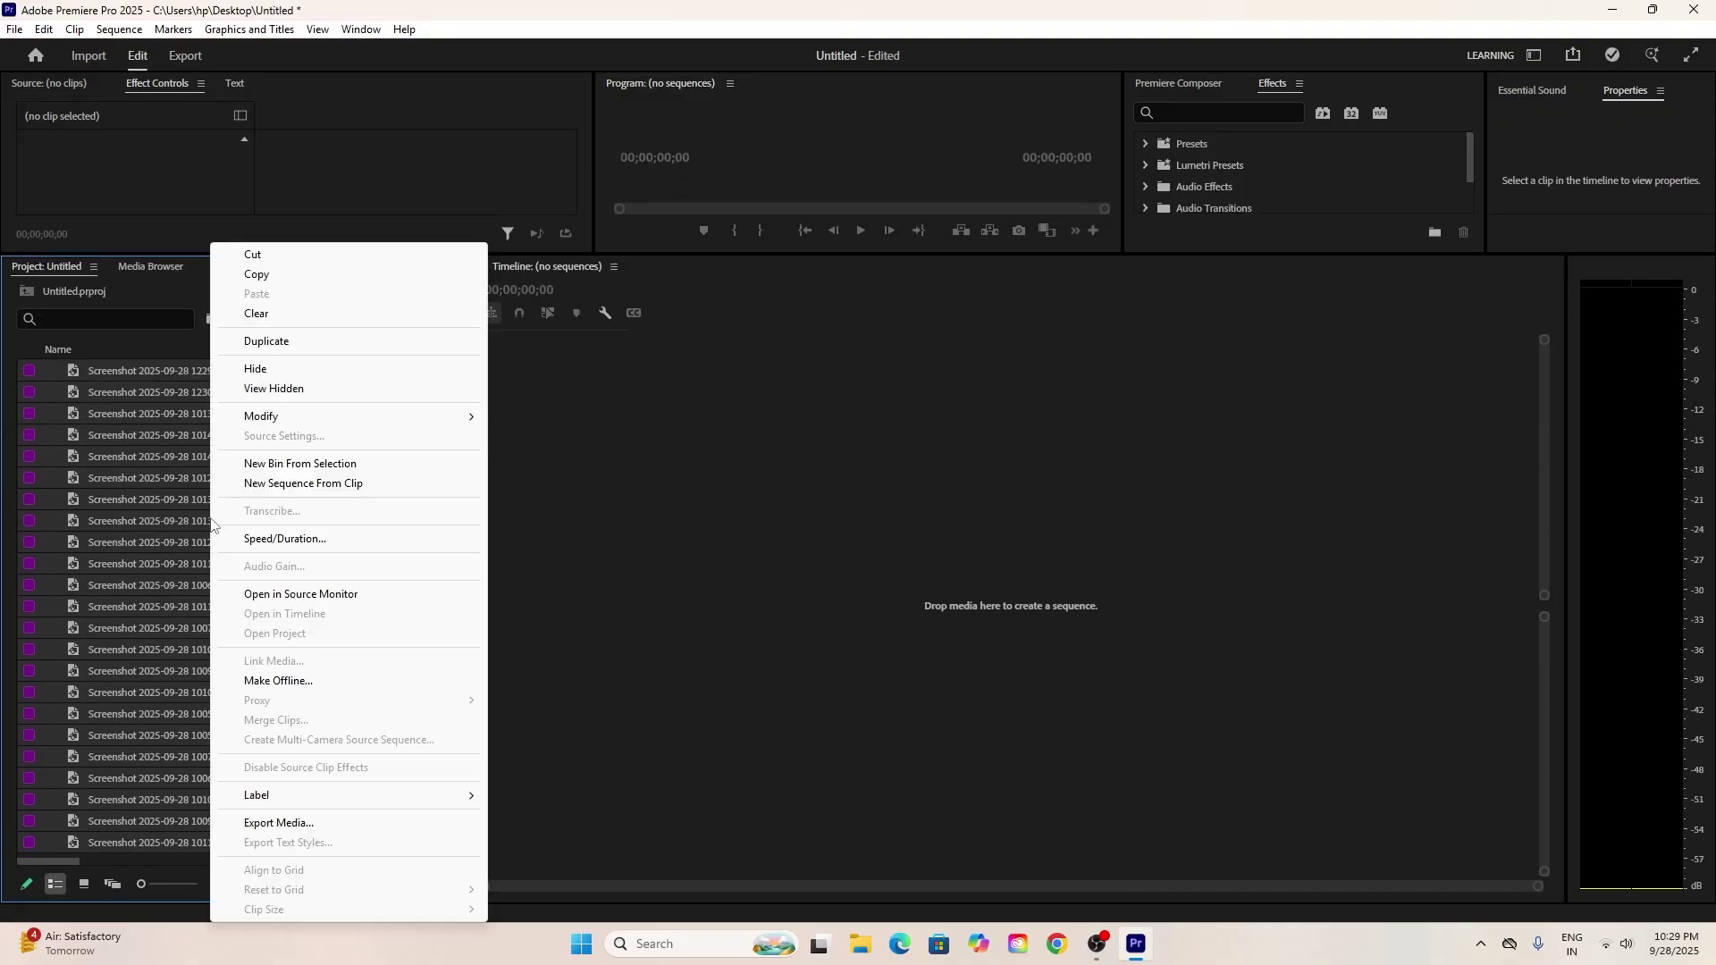
left_click(280, 540)
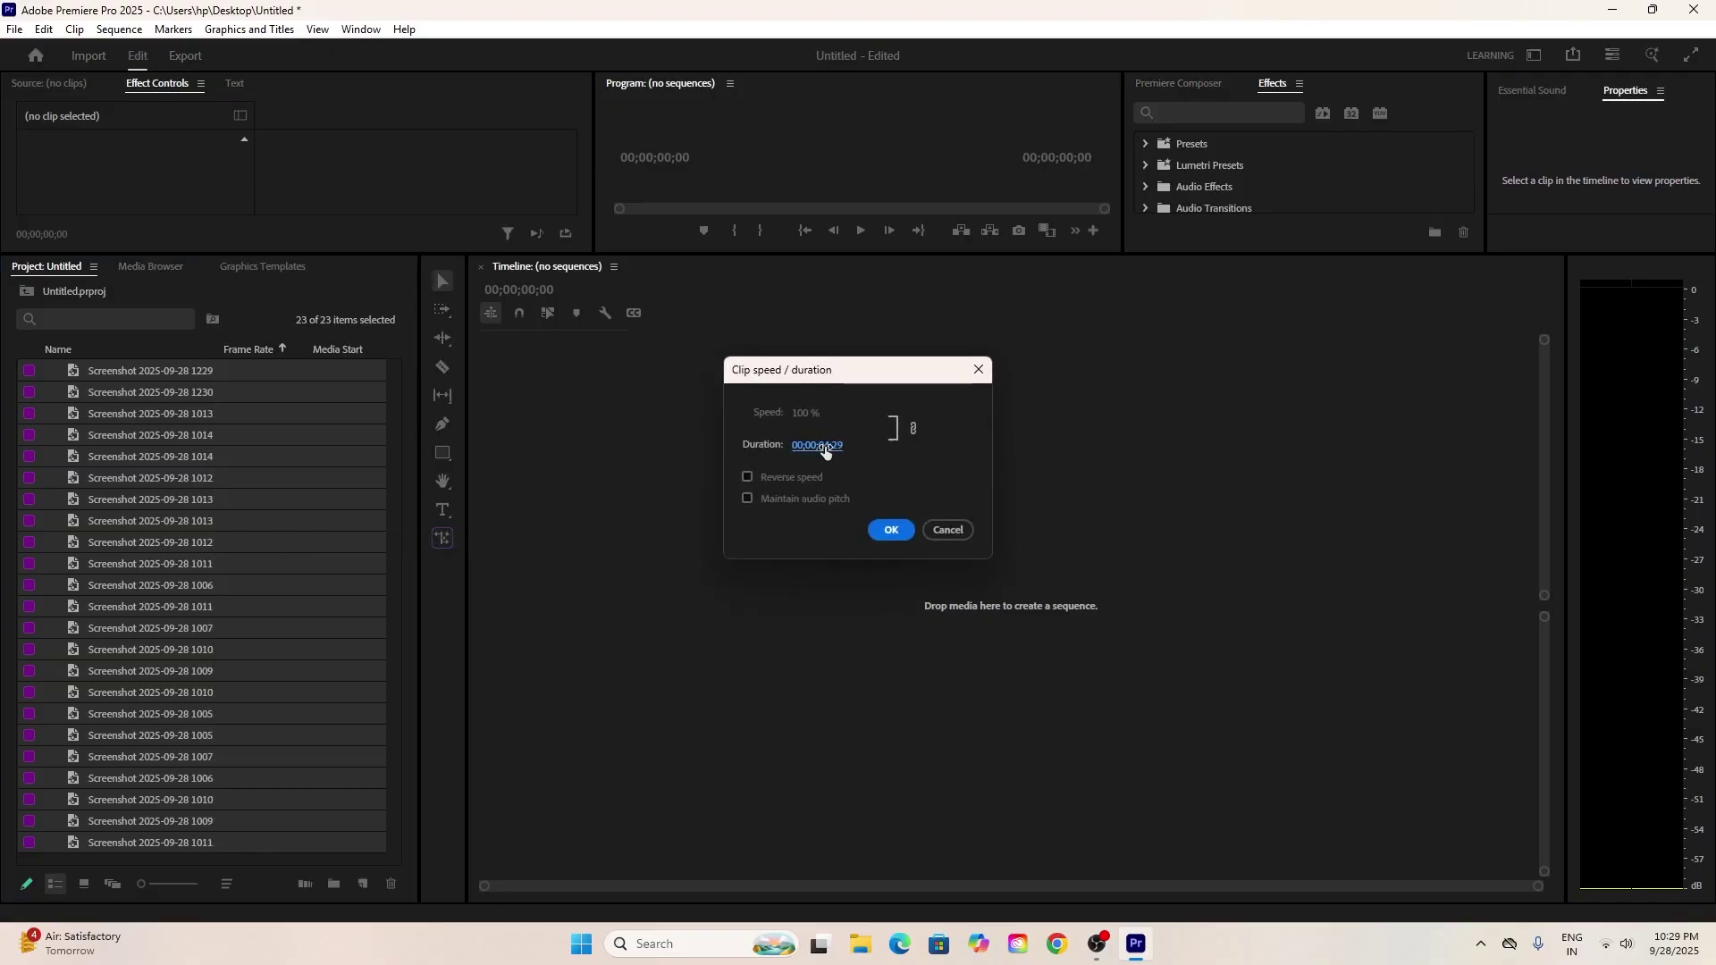
type("15")
key("Return")
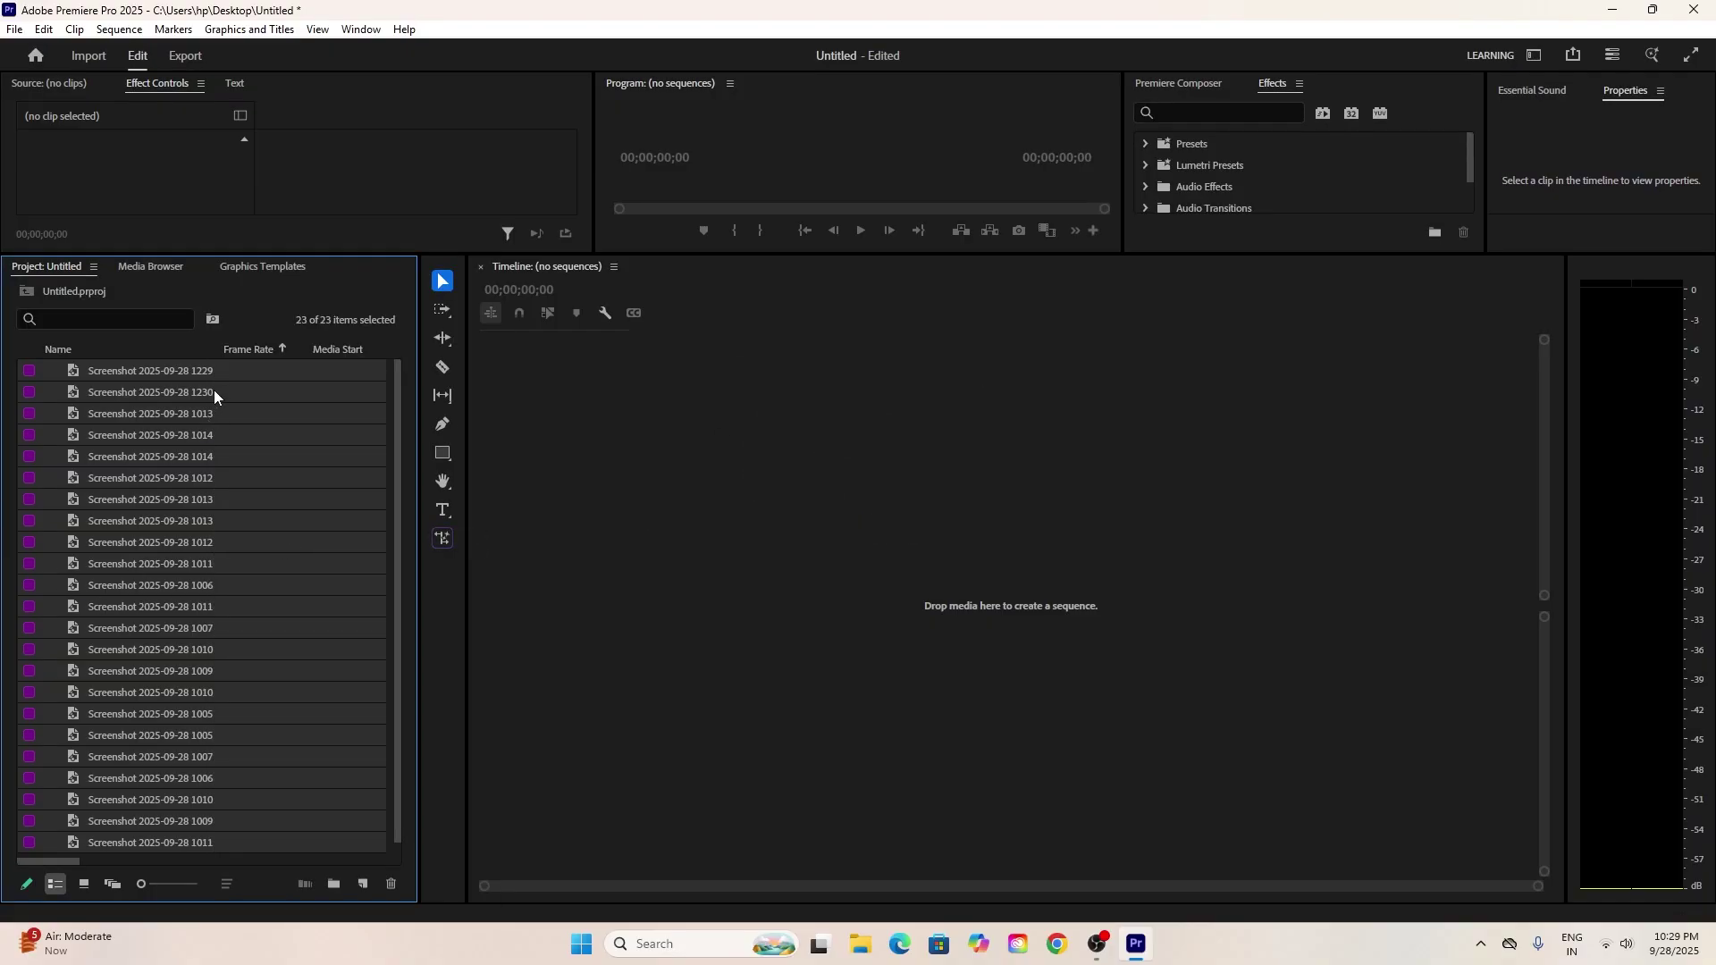
- Create a sequence by placing all the screenshots back to back on the timeline, and enlarge the program preview
left_click_drag(212, 375, 390, 442)
left_click_drag(517, 509, 517, 506)
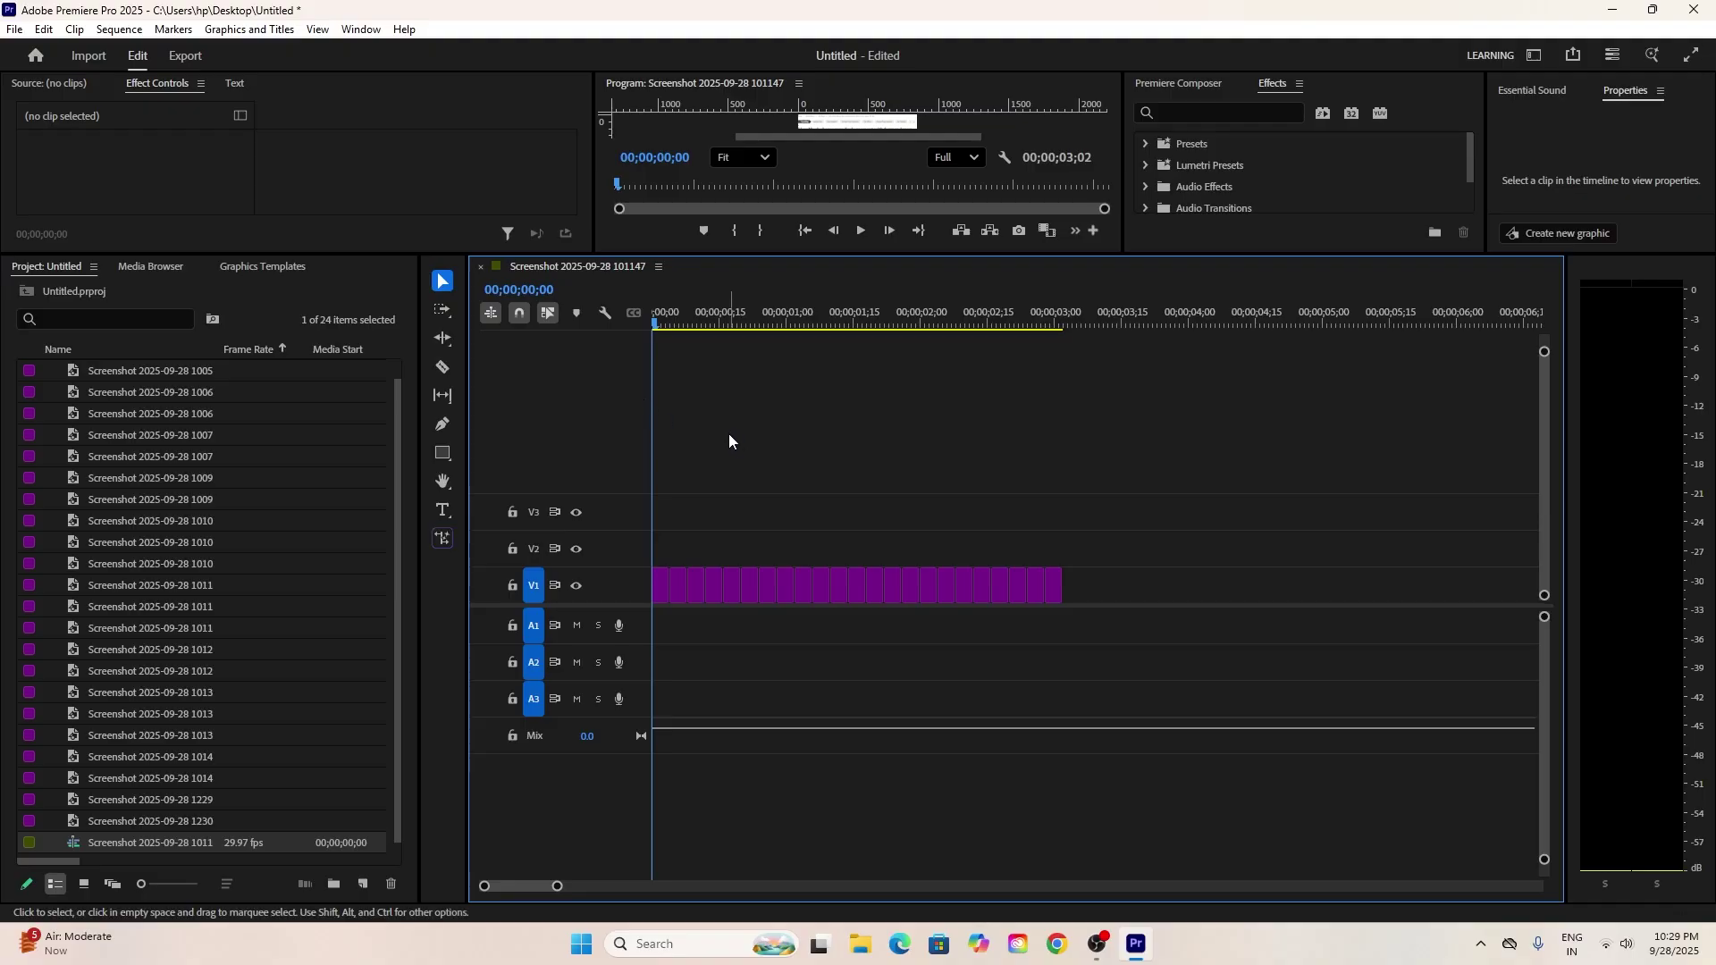
left_click_drag(341, 256, 338, 567)
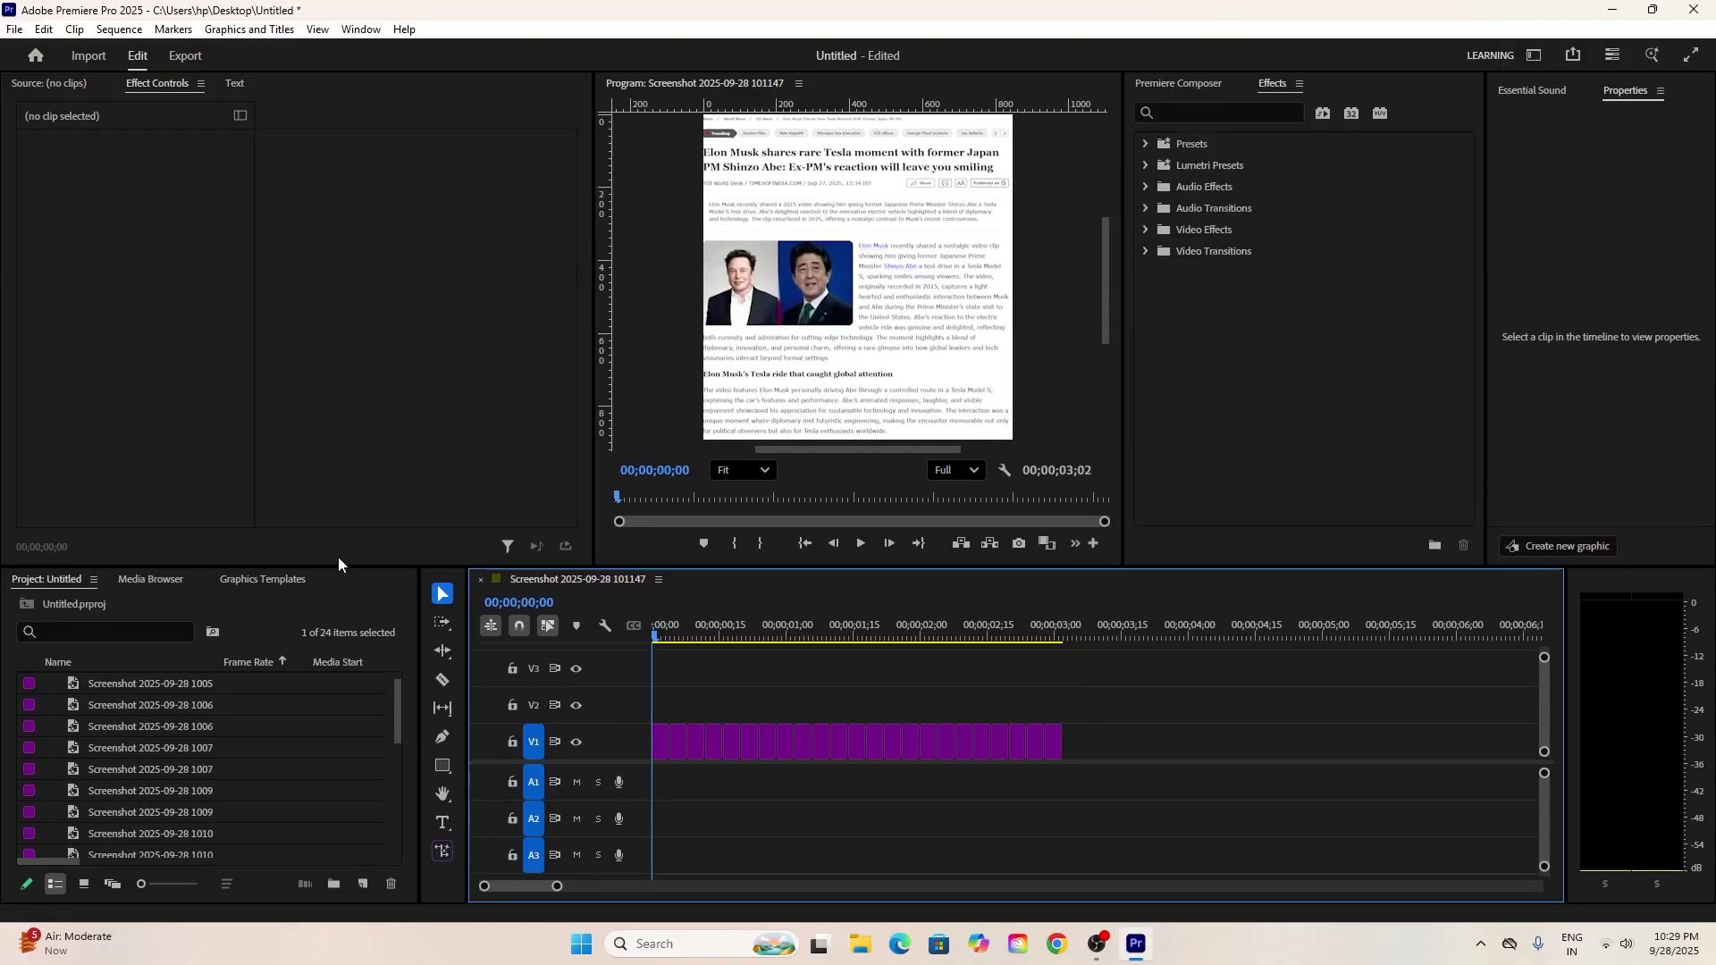
- Change the sequence frame size to 1920 by 1080
left_click(119, 30)
left_click(147, 47)
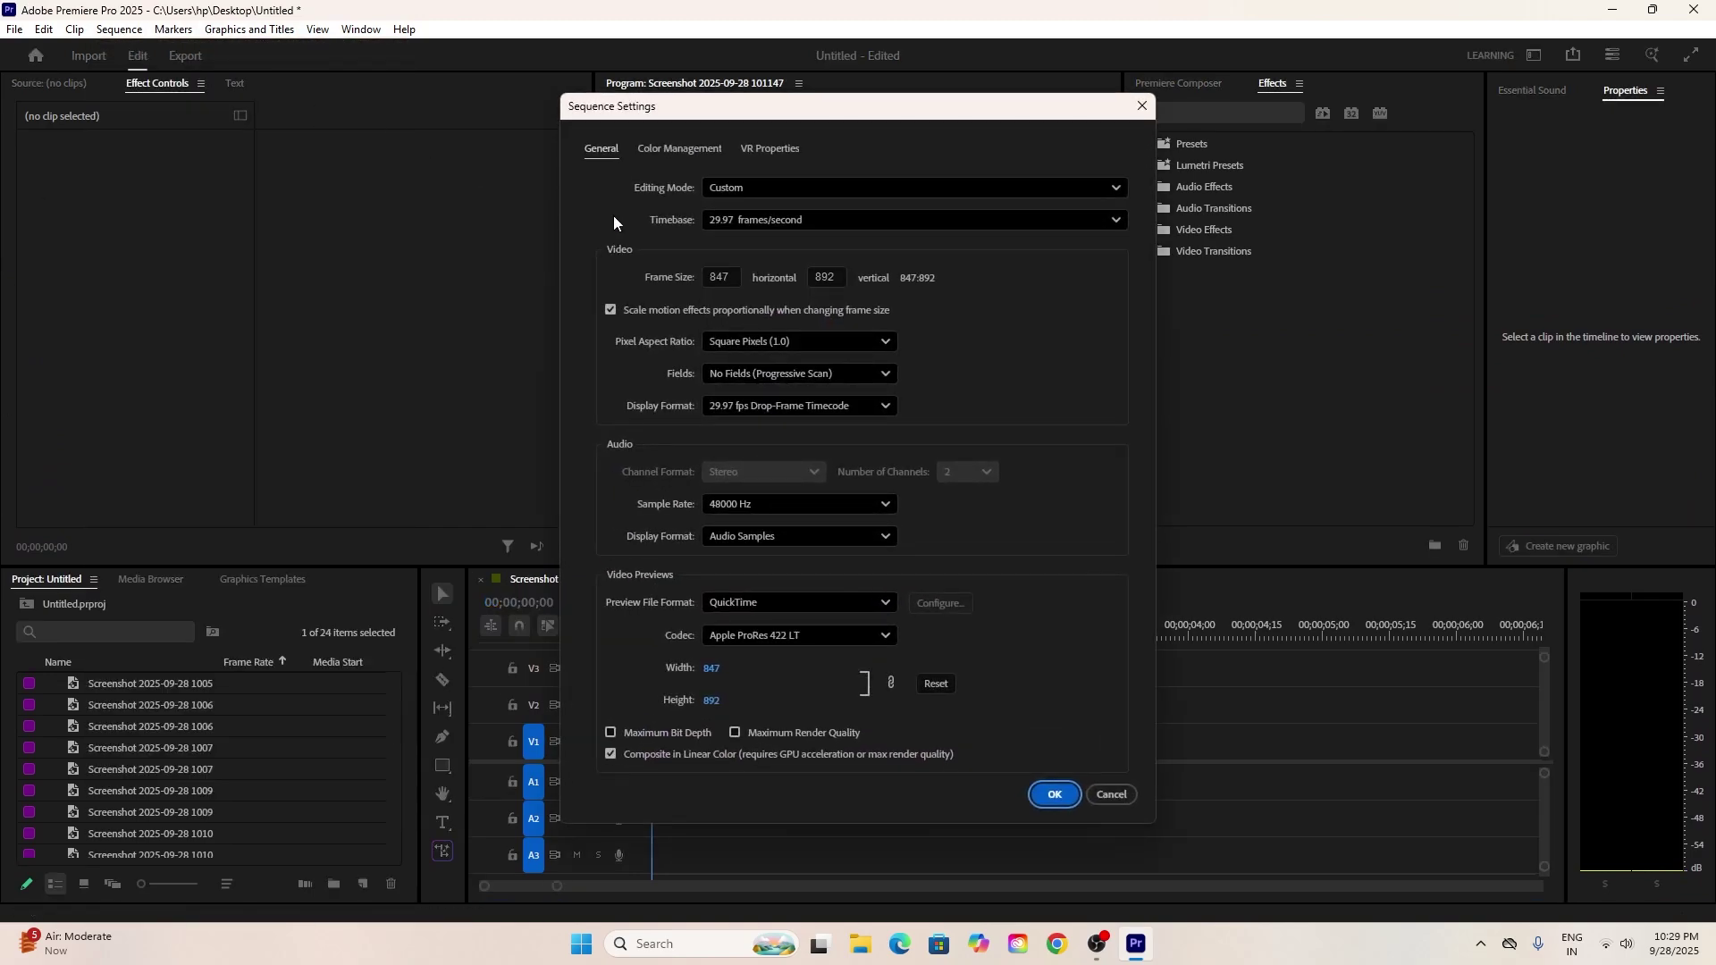
left_click(722, 277)
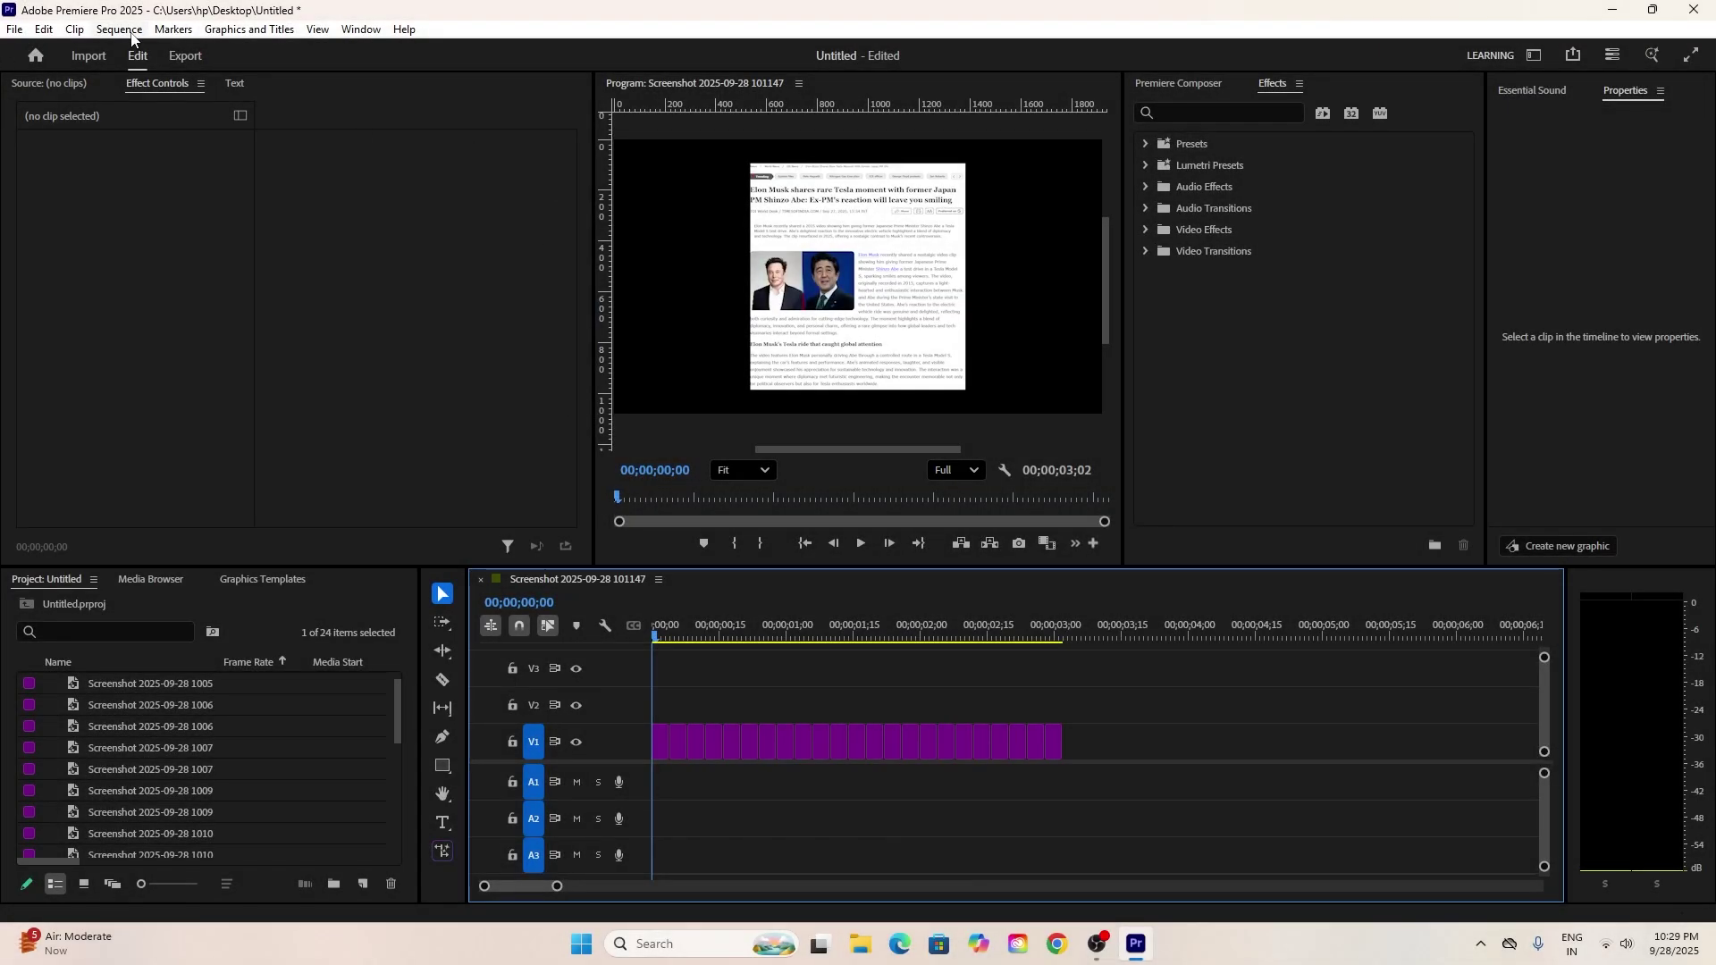
- Show guides over the program preview and nudge the lower horizontal guide slightly up to frame a headline-sized area
left_click(311, 29)
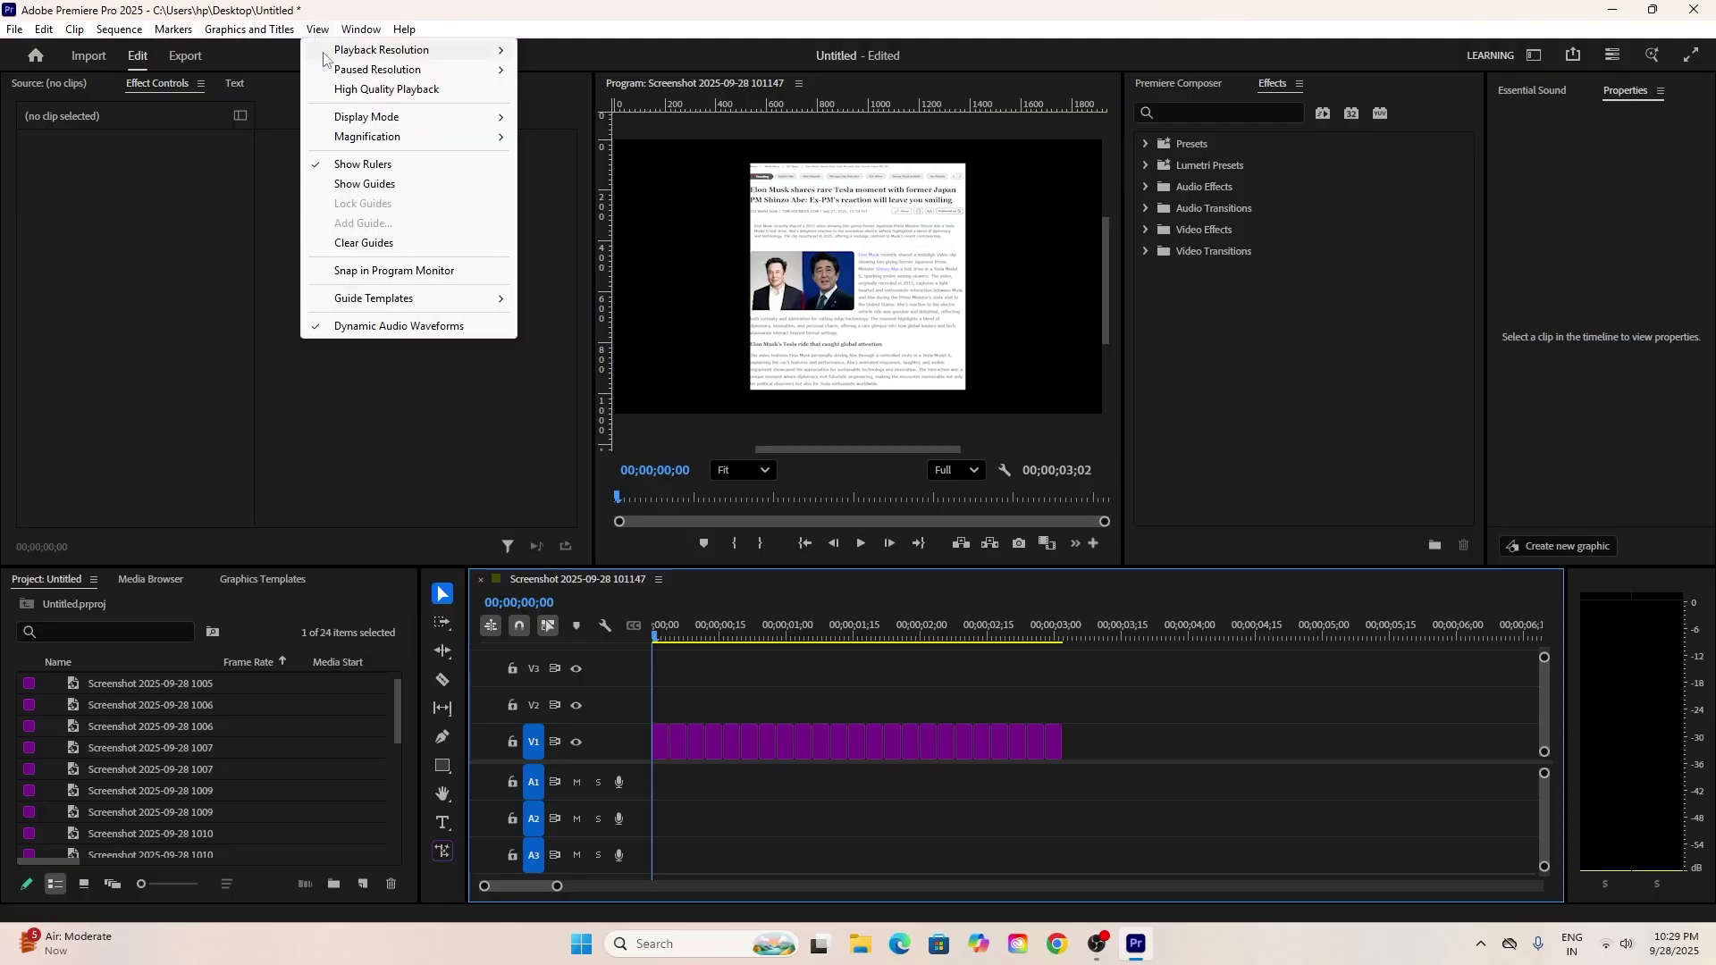
left_click(362, 186)
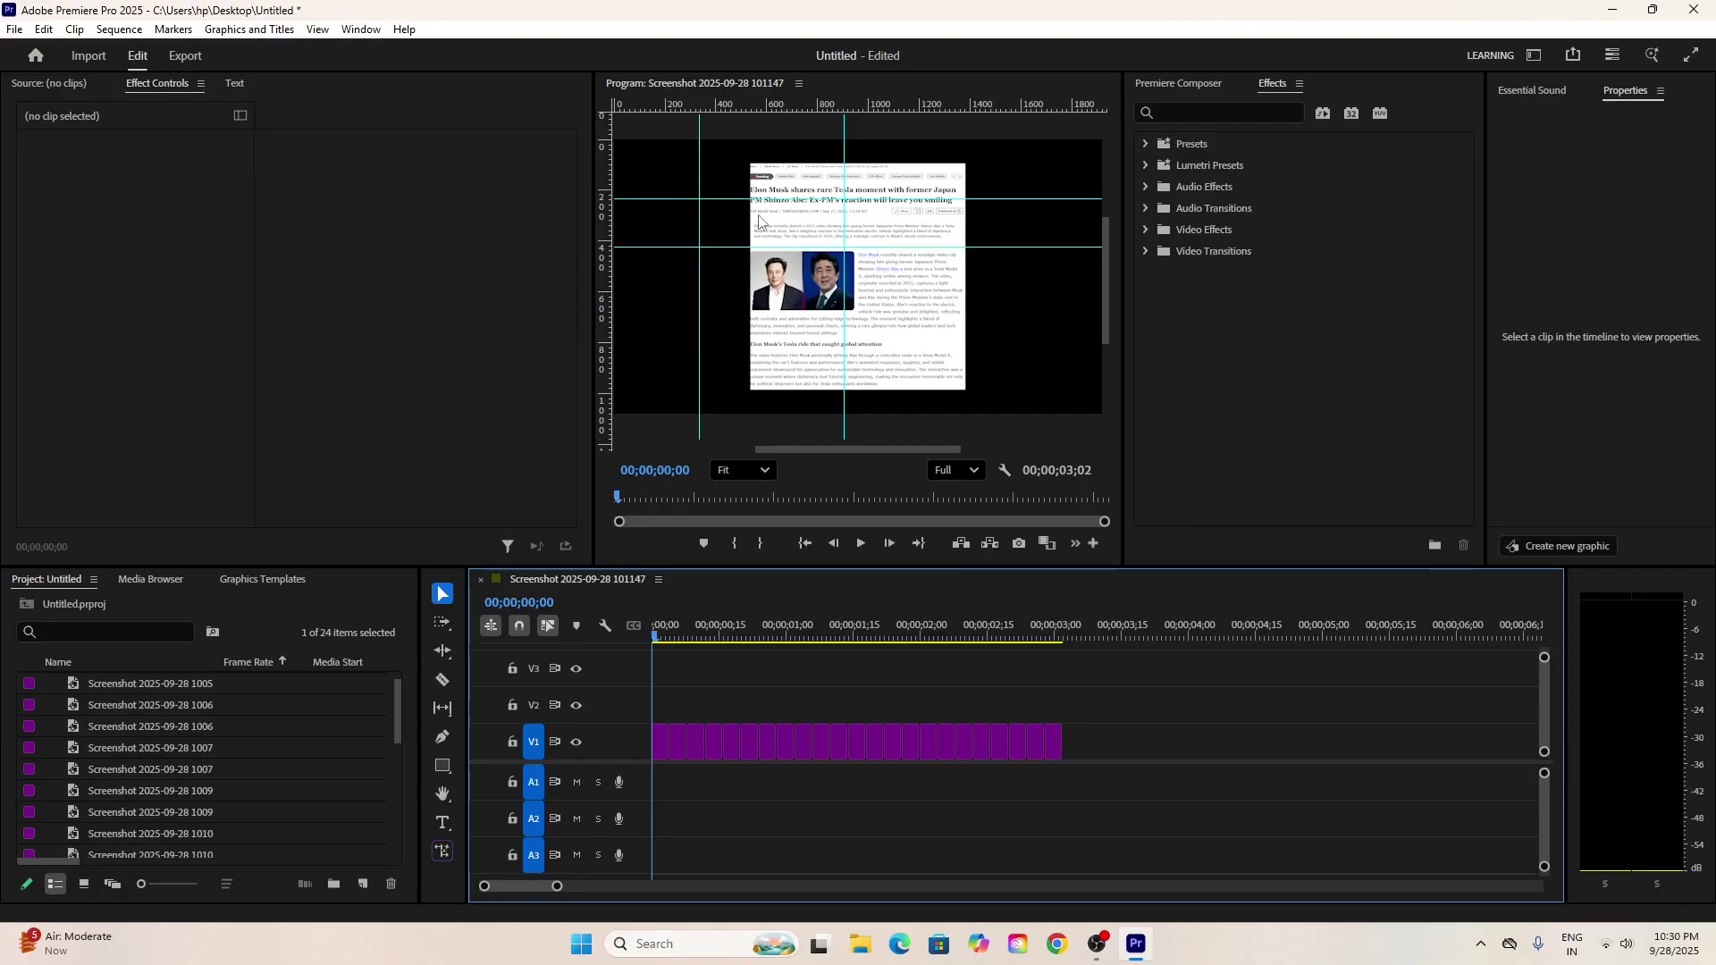
left_click(784, 248)
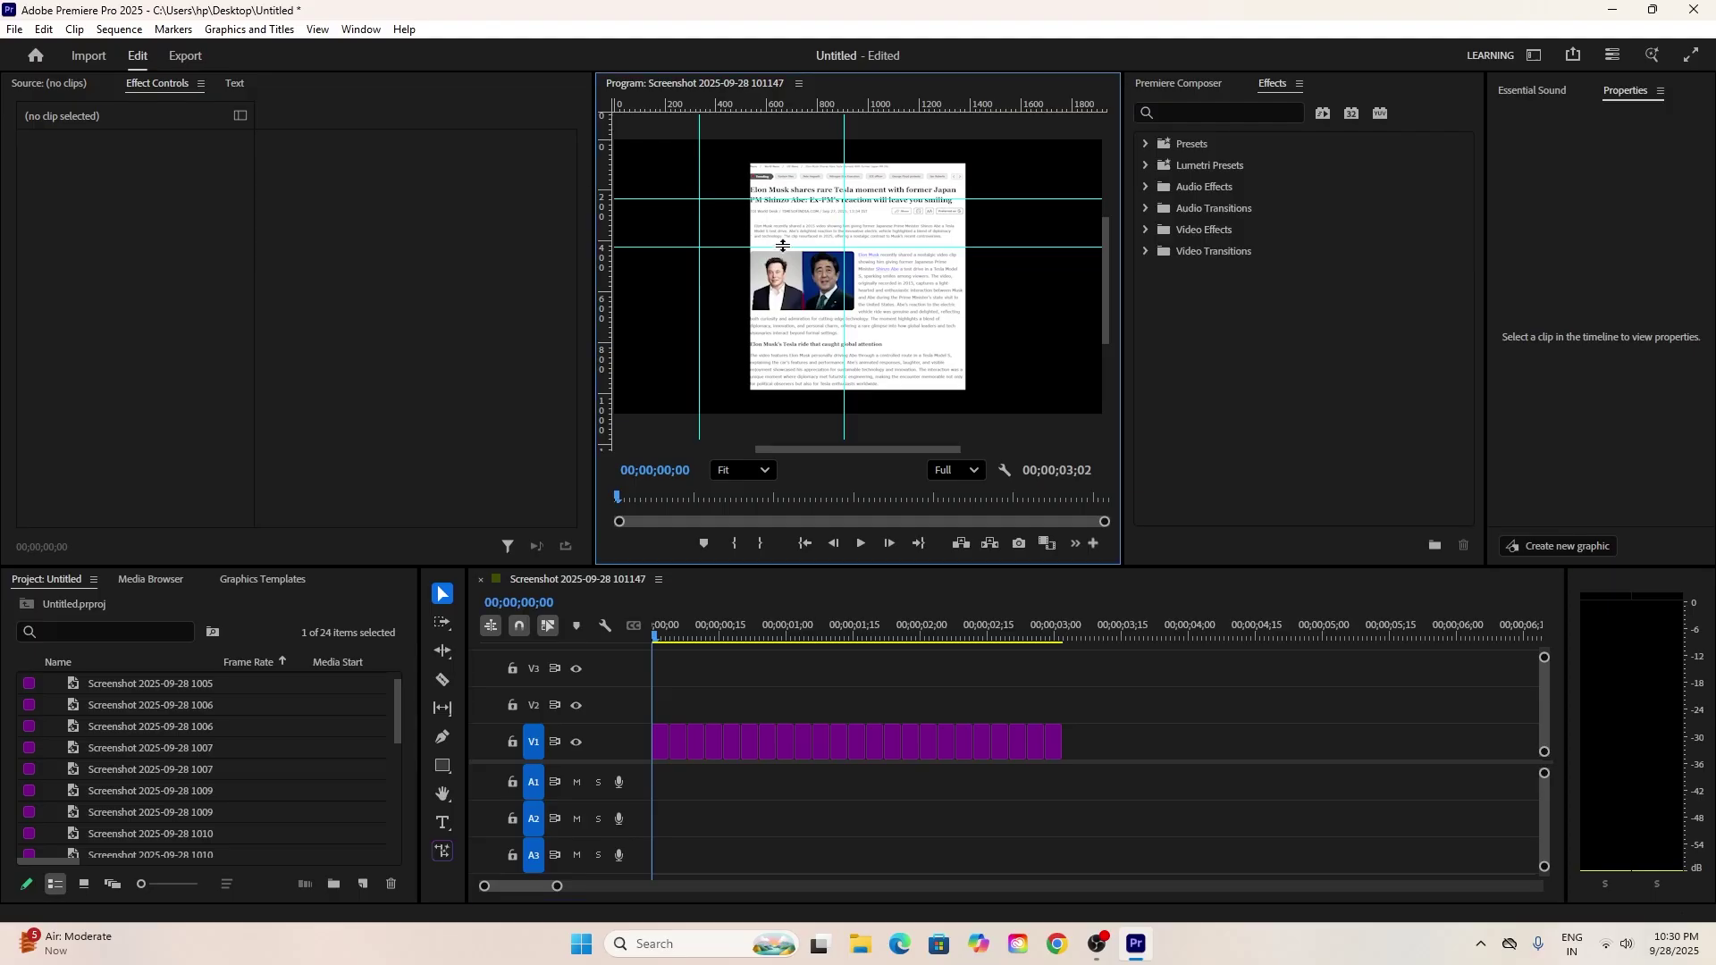
left_click_drag(784, 246, 782, 241)
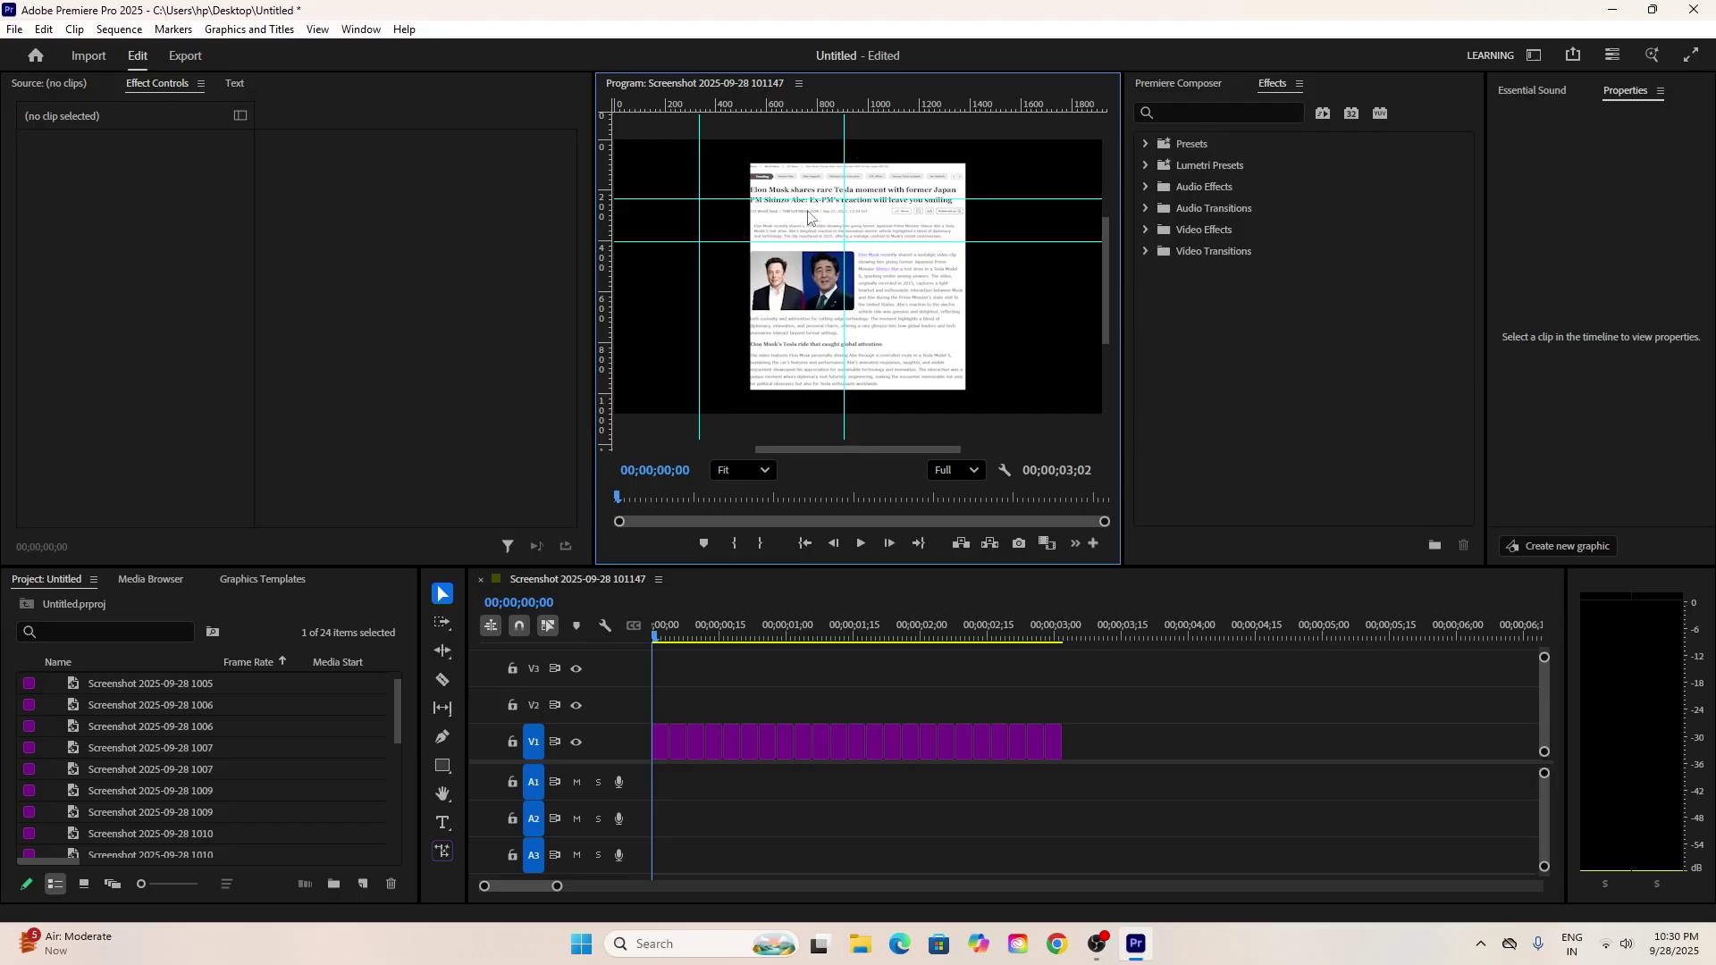
- Scale up and reposition the first screenshot clip so "Elon Musk" in its headline fits inside the guide frame
left_click(662, 734)
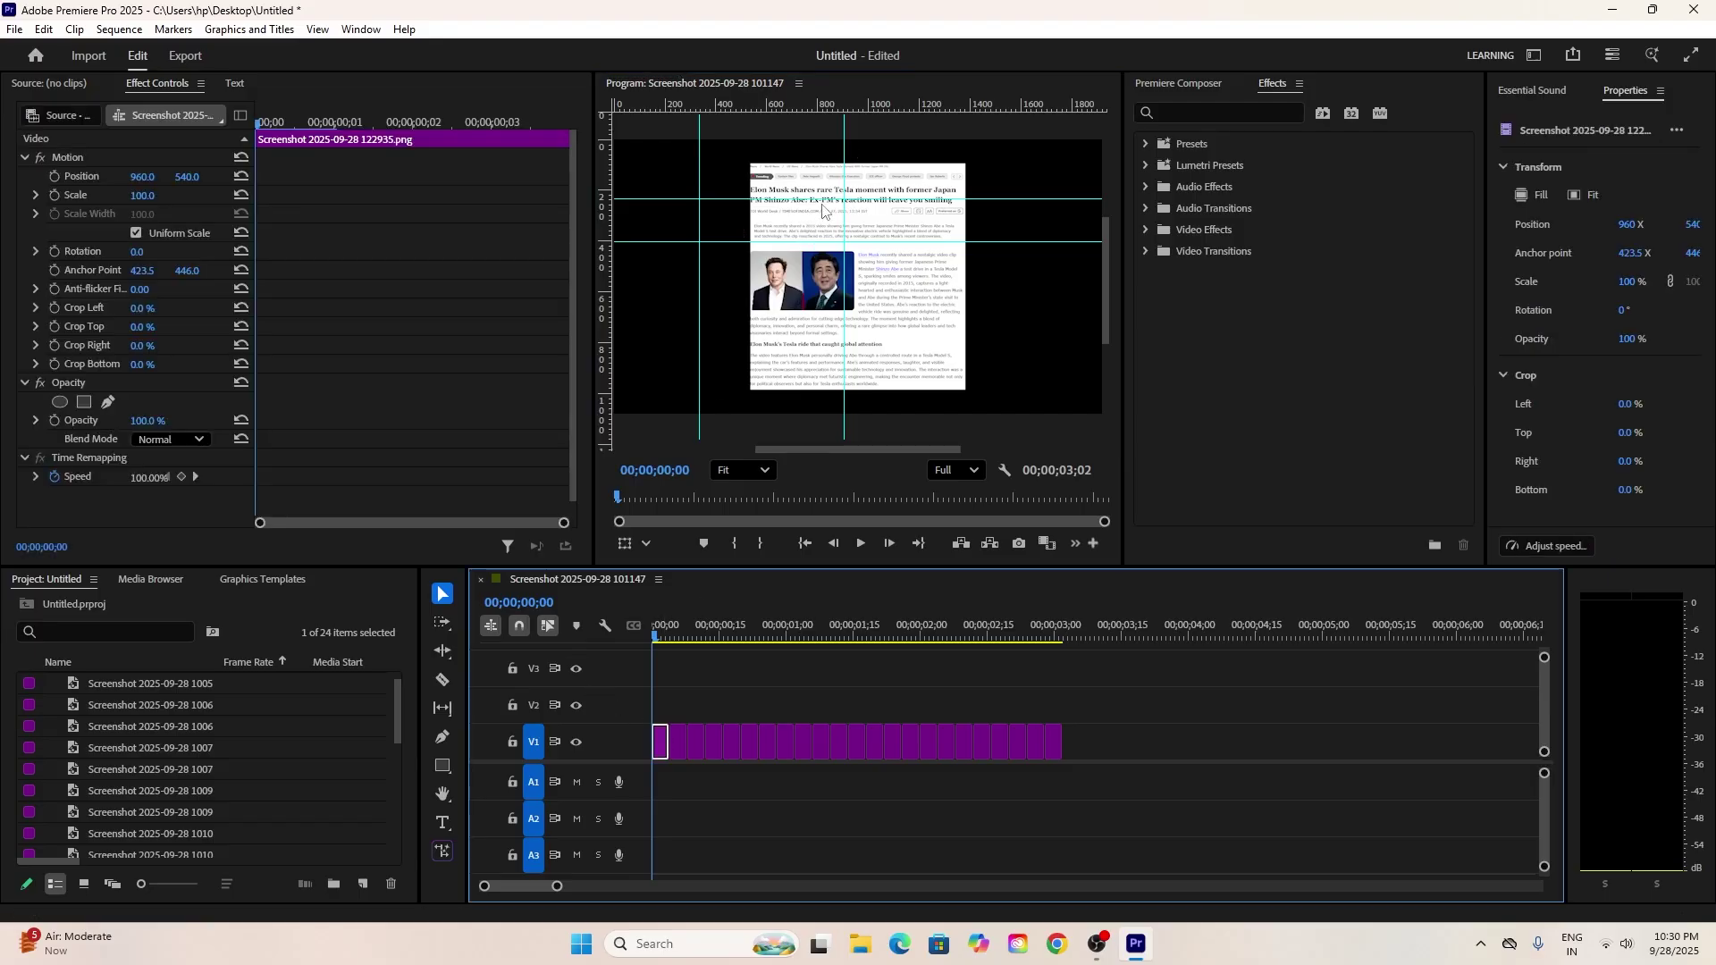
left_click(822, 228)
left_click_drag(750, 163, 625, 32)
left_click_drag(814, 181, 889, 294)
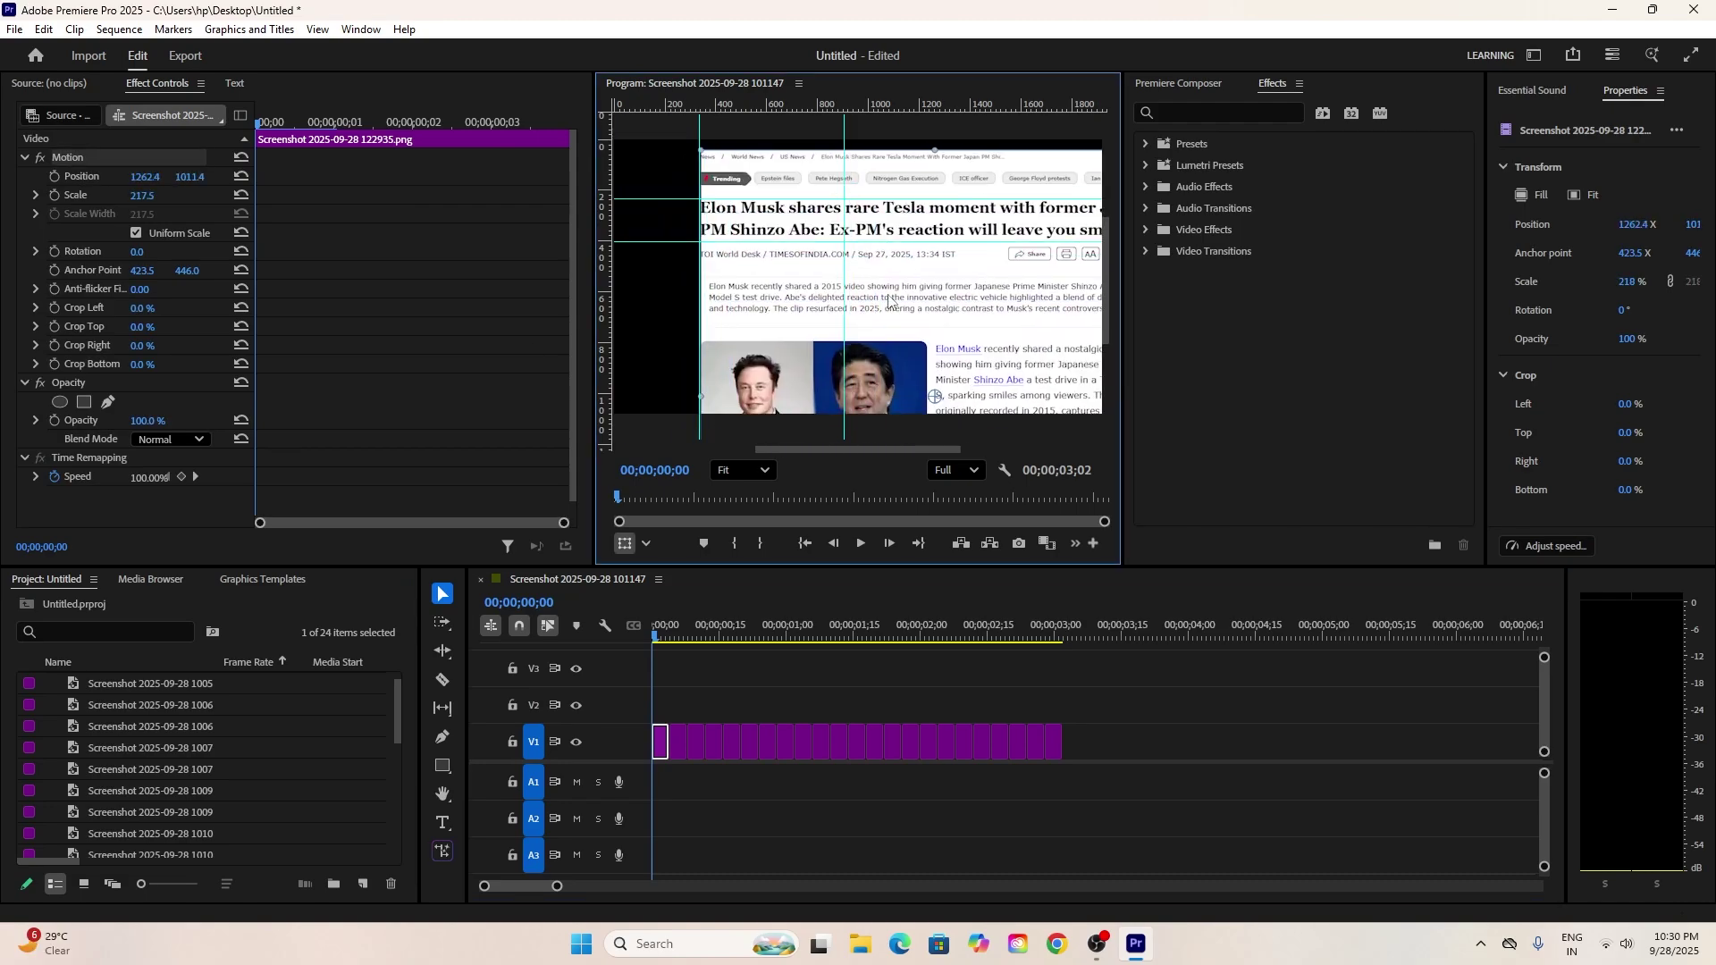
left_click_drag(703, 153, 628, 72)
left_click_drag(674, 199, 749, 283)
left_click_drag(702, 154, 620, 68)
left_click_drag(743, 277, 820, 341)
- Scale and reposition the second screenshot clip so the name in its headline lines up with the guide frame
left_click(677, 741)
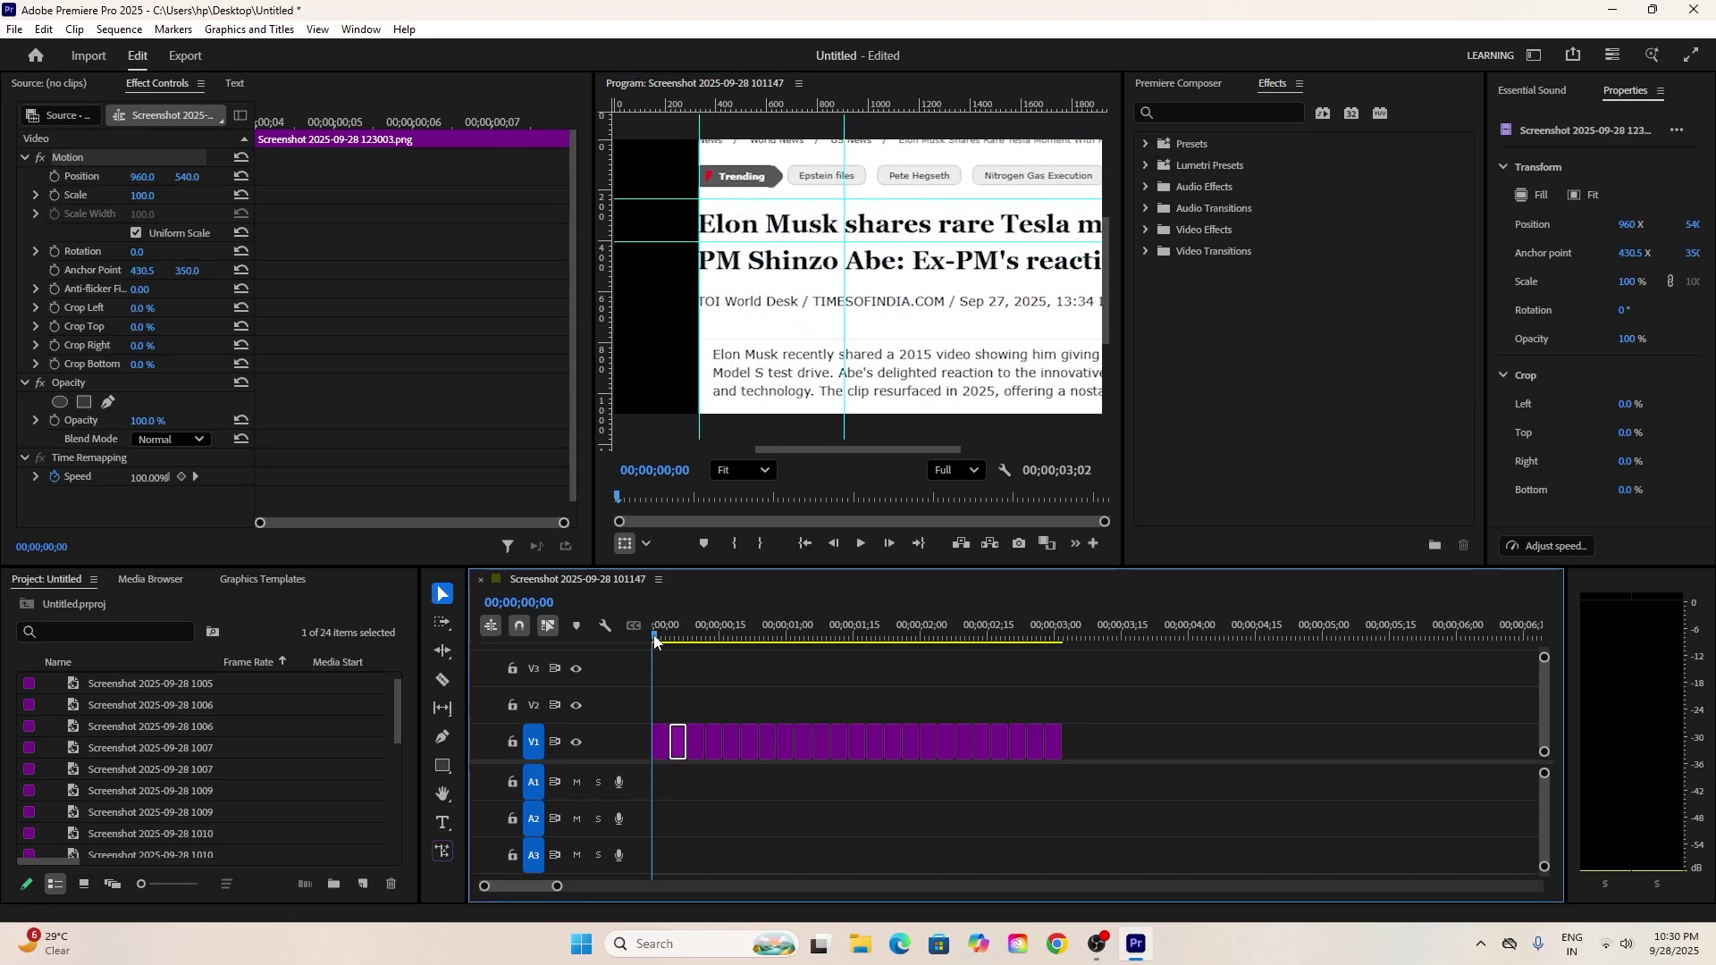
left_click_drag(654, 636, 674, 636)
left_click_drag(748, 188, 697, 146)
left_click_drag(871, 223, 716, 371)
left_click_drag(865, 291, 980, 200)
left_click_drag(903, 250, 881, 293)
left_click_drag(958, 242, 1011, 199)
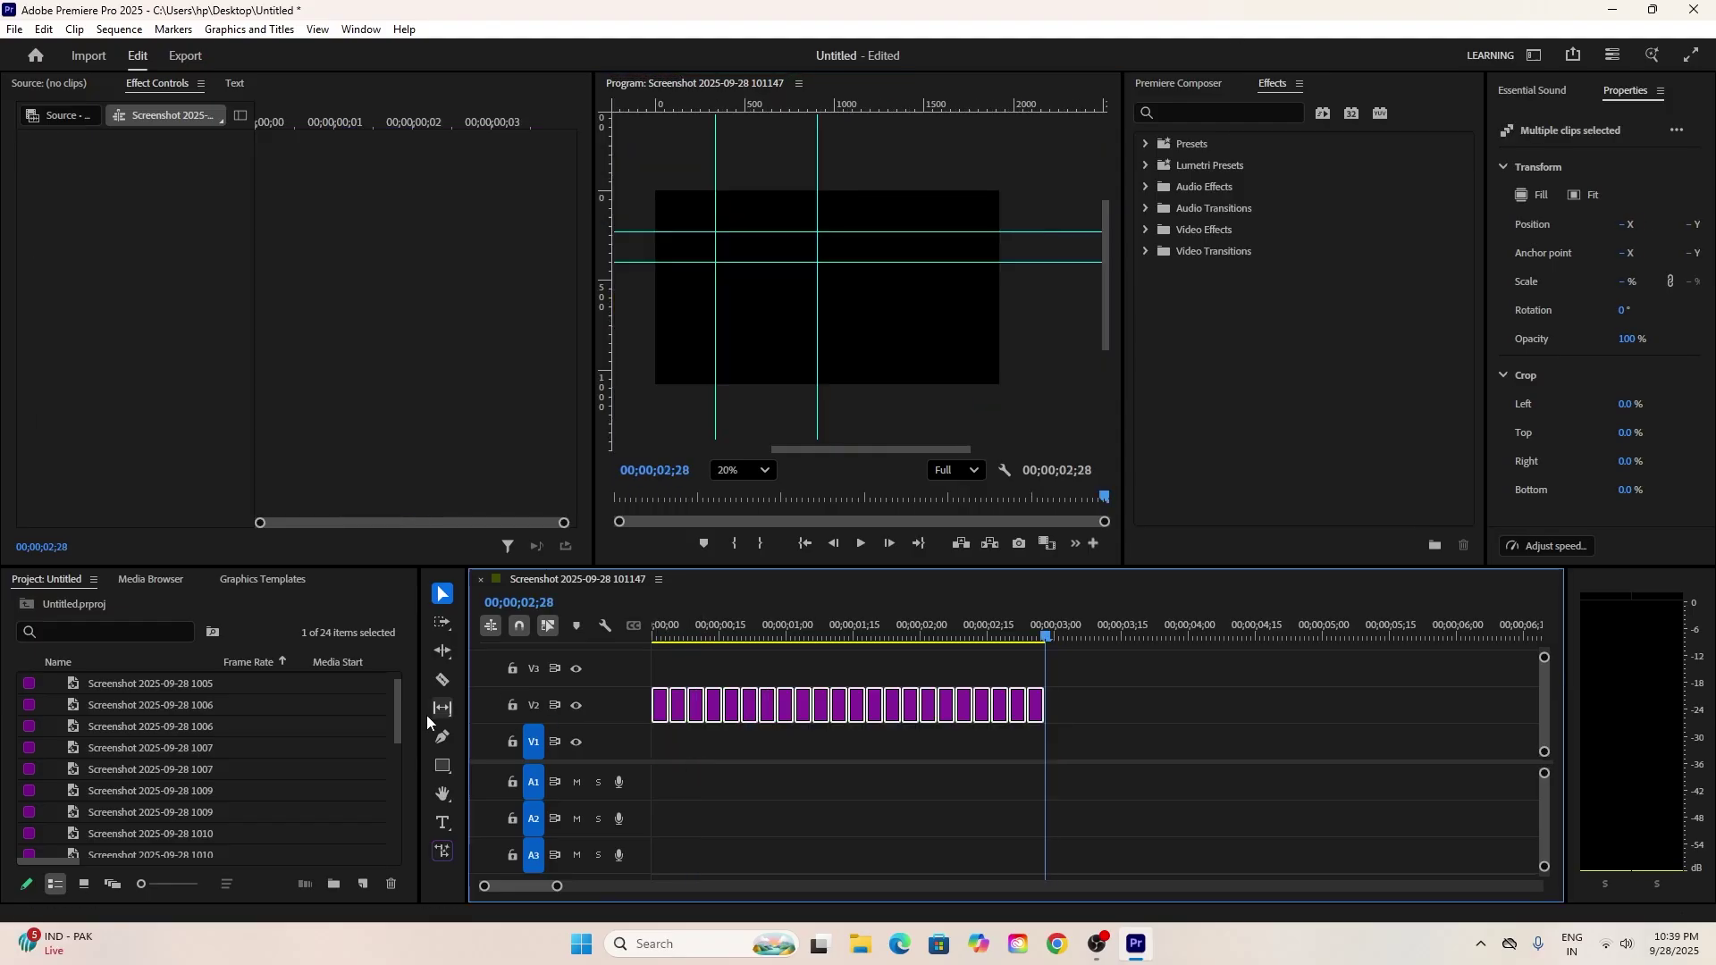
- Create a white (FFFFFF) color matte at 1920 by 1080 and keep its default name
left_click(361, 885)
left_click(402, 812)
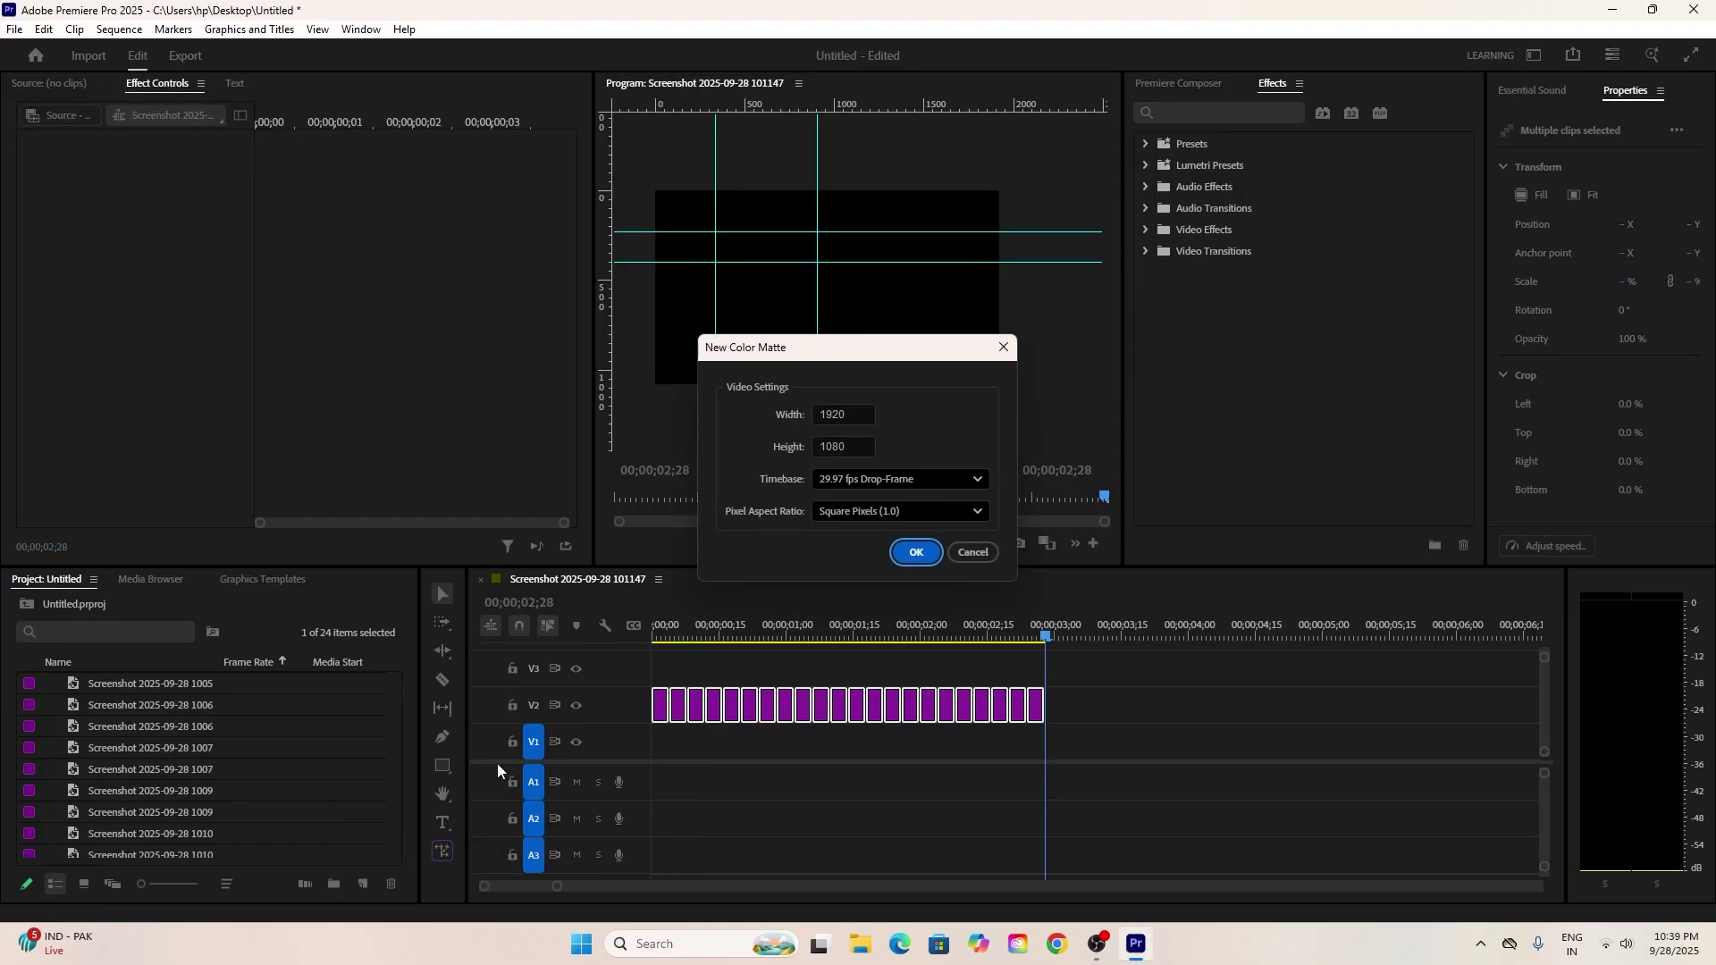
left_click(892, 559)
left_click_drag(702, 433, 572, 593)
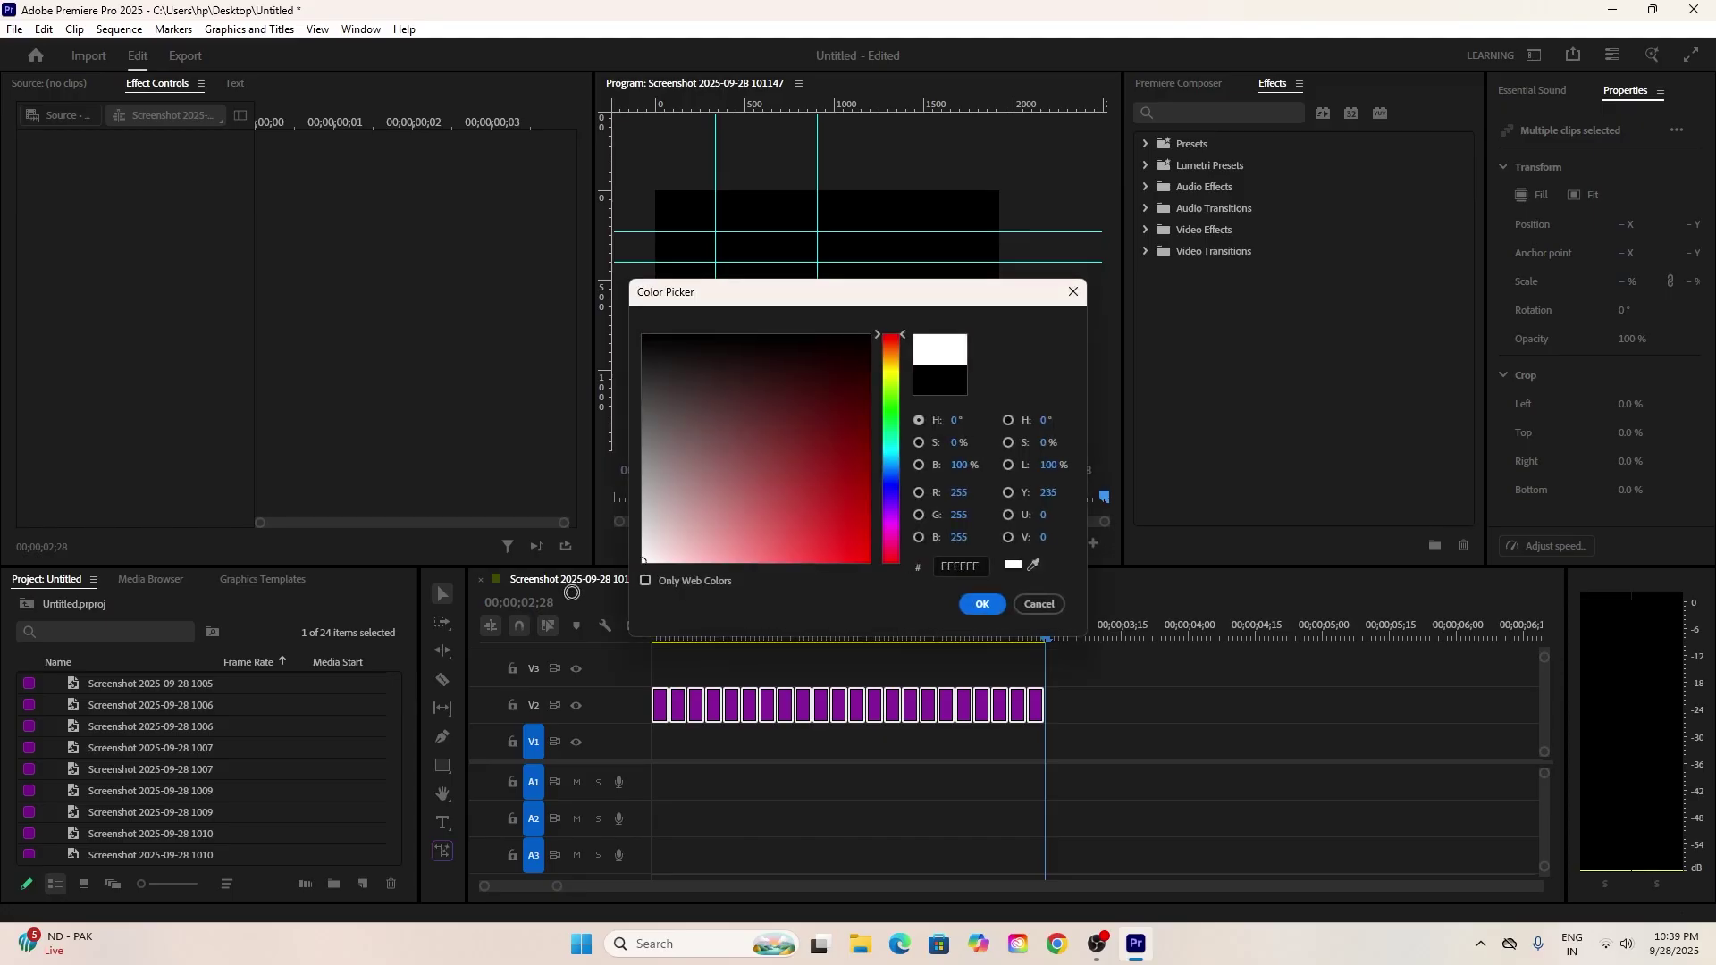
left_click(979, 606)
left_click(849, 497)
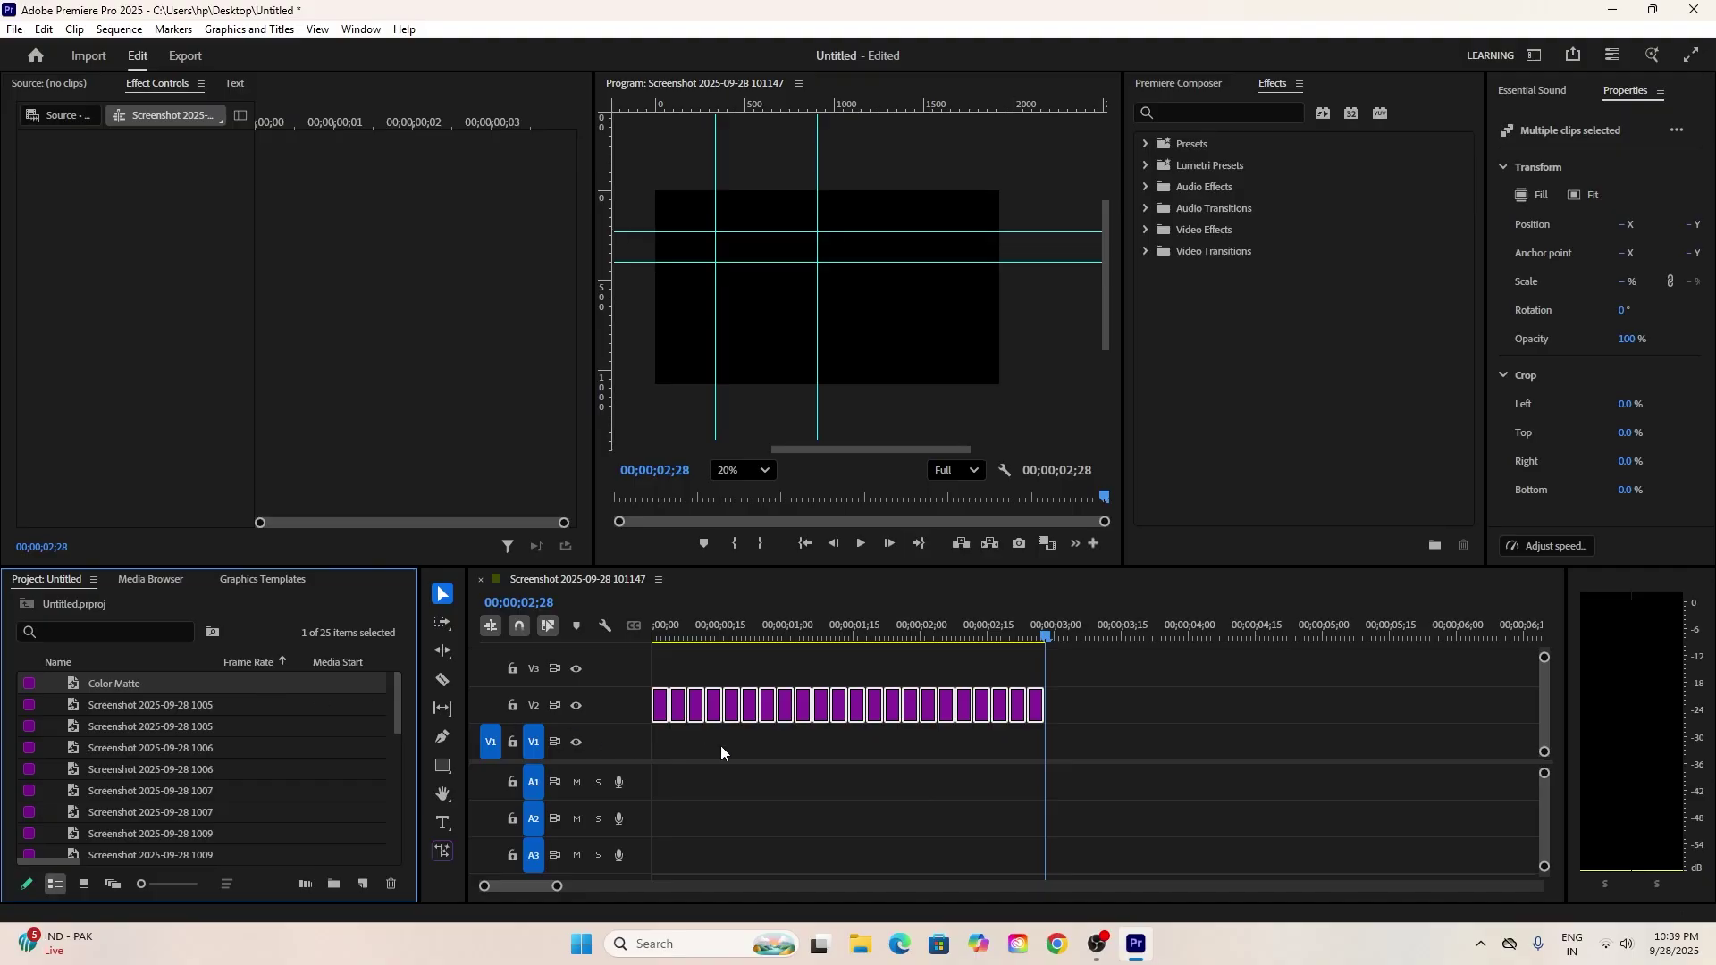
- Place the color matte on track V1 beneath the screenshot clips, matching their total length
left_click(93, 686)
key("Tab")
left_click_drag(102, 681, 652, 740)
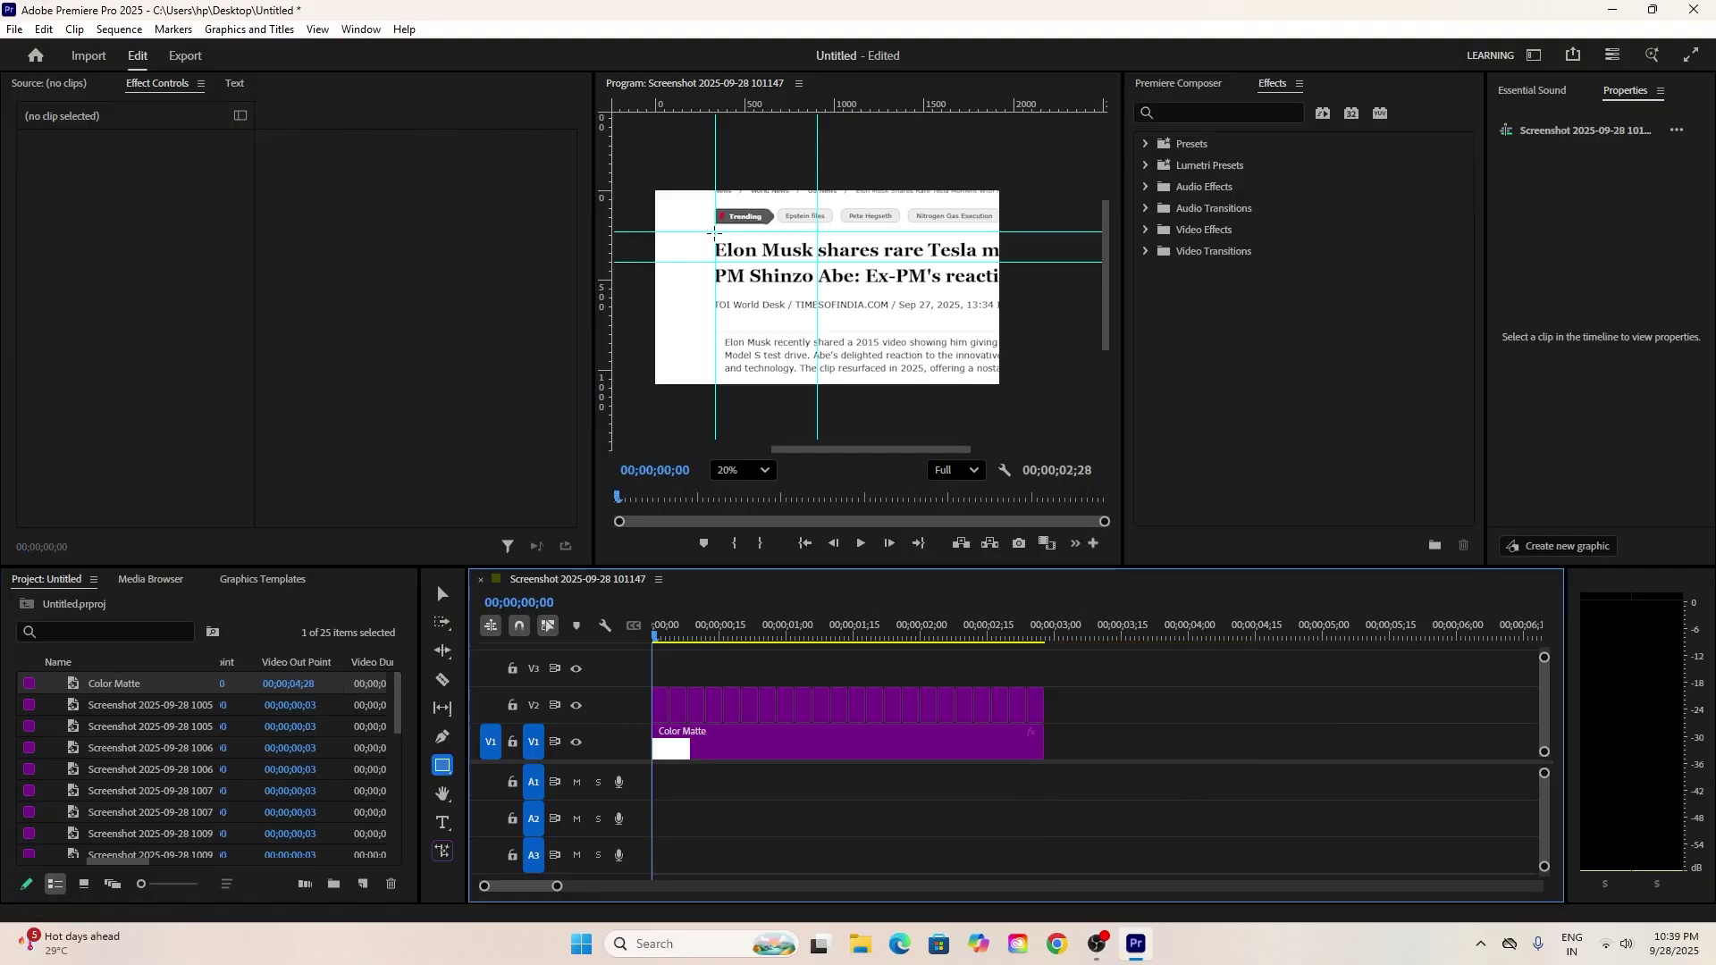
- Draw a rectangle filling the guide frame over the headline name and trim its graphic clip to the screenshots' end
mouse_move(715, 232)
left_mouse_down()
mouse_move(761, 269)
mouse_move(818, 266)
left_mouse_up()
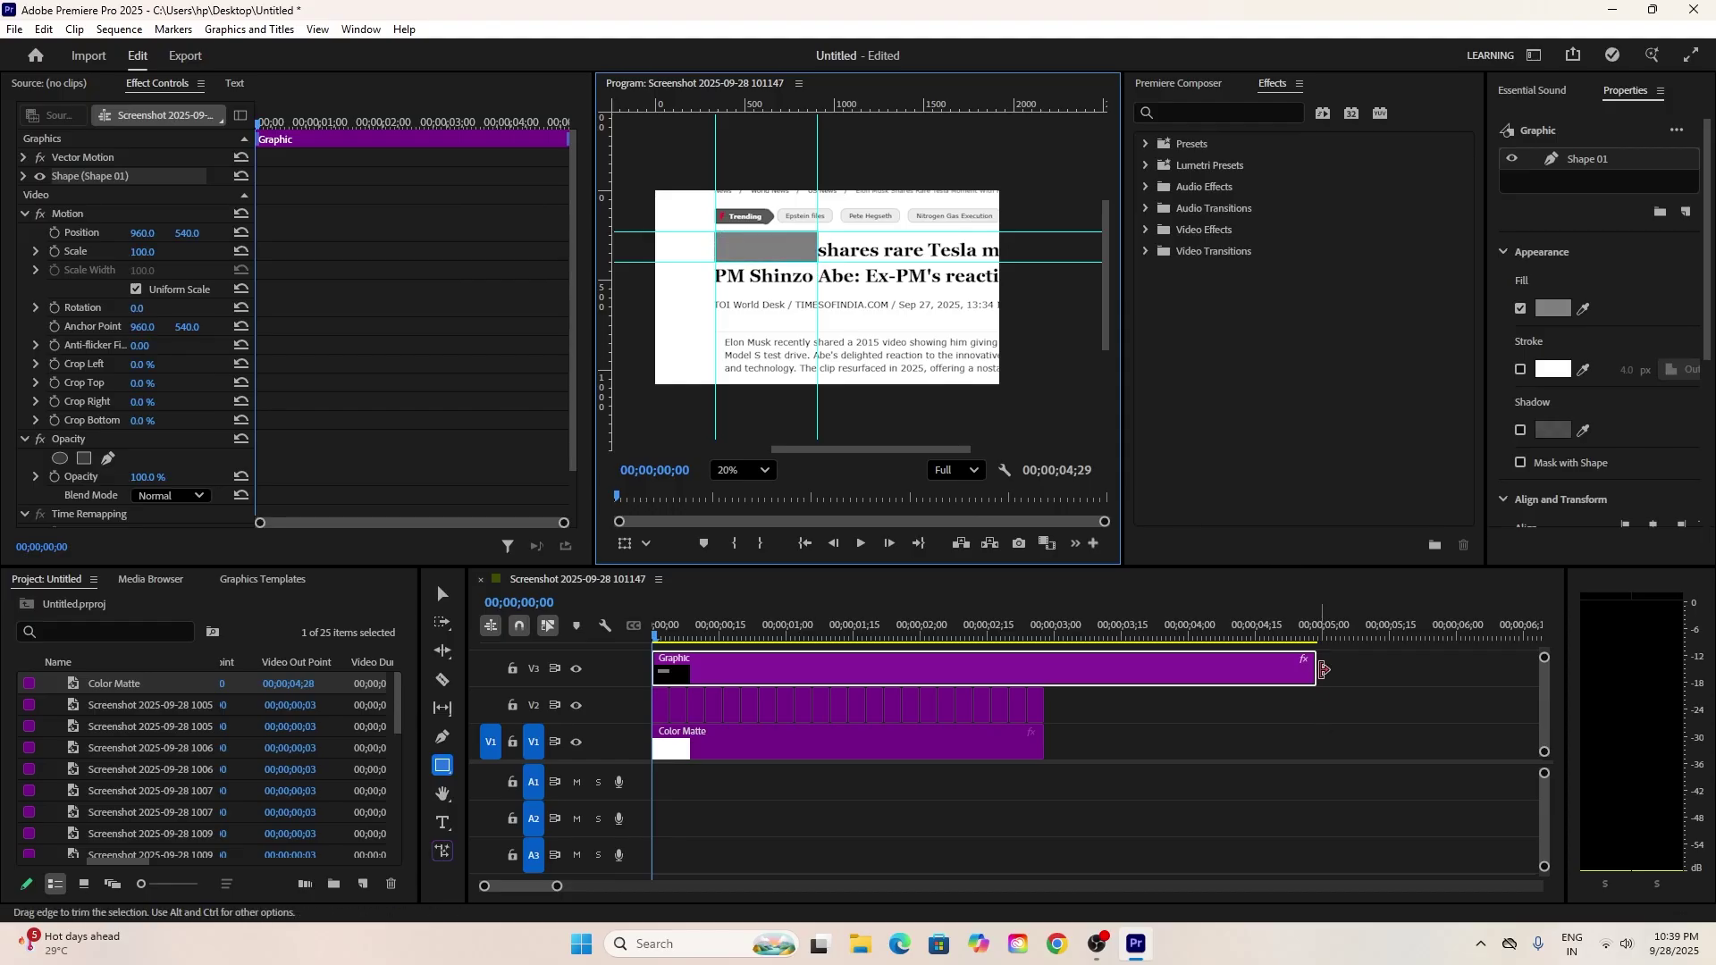
left_click_drag(1315, 672, 1053, 675)
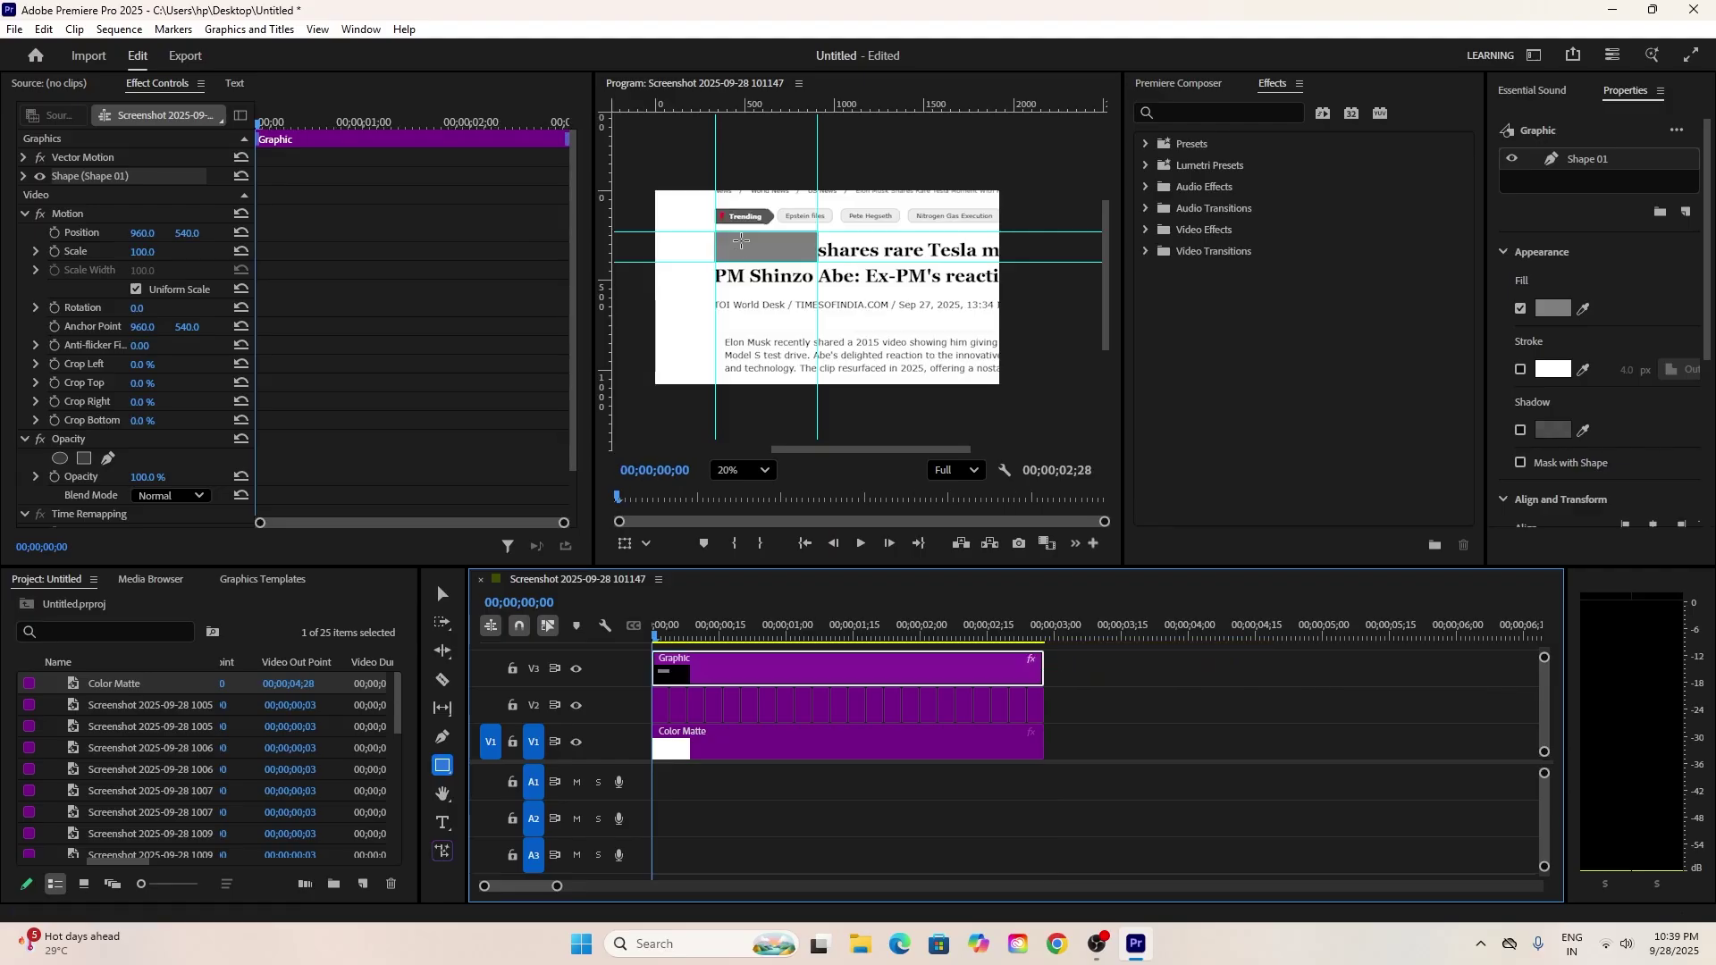
- Change the rectangle's fill color to yellow (F1E529)
left_click(25, 177)
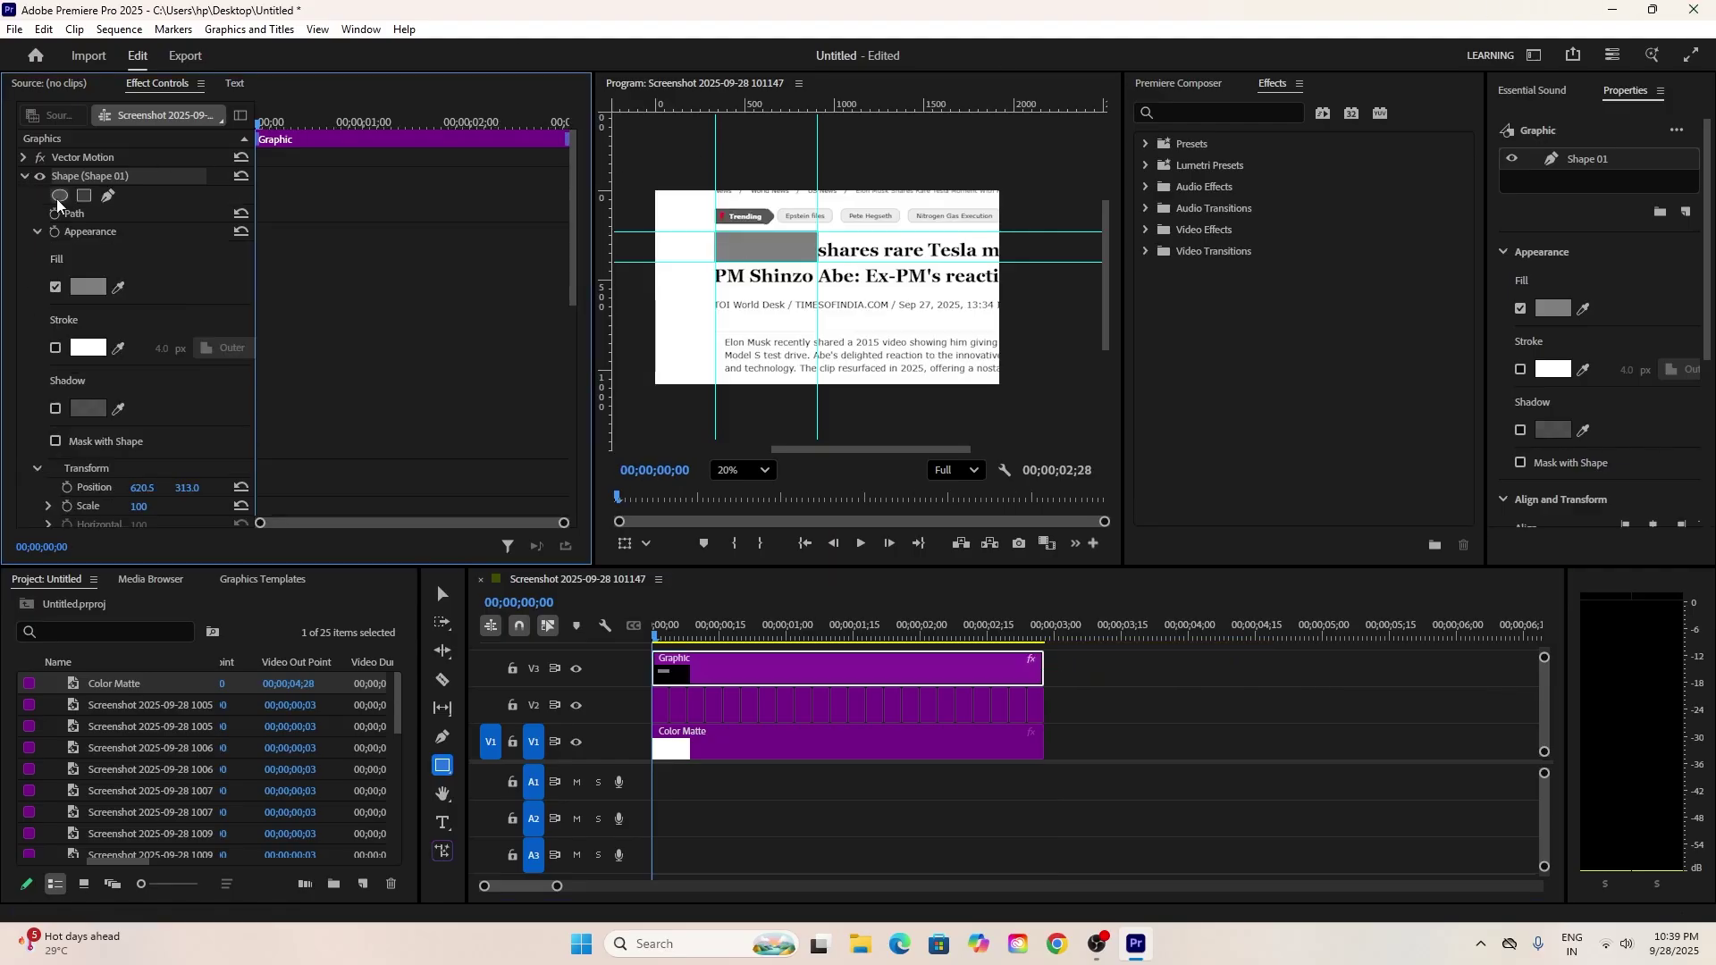
left_click(100, 287)
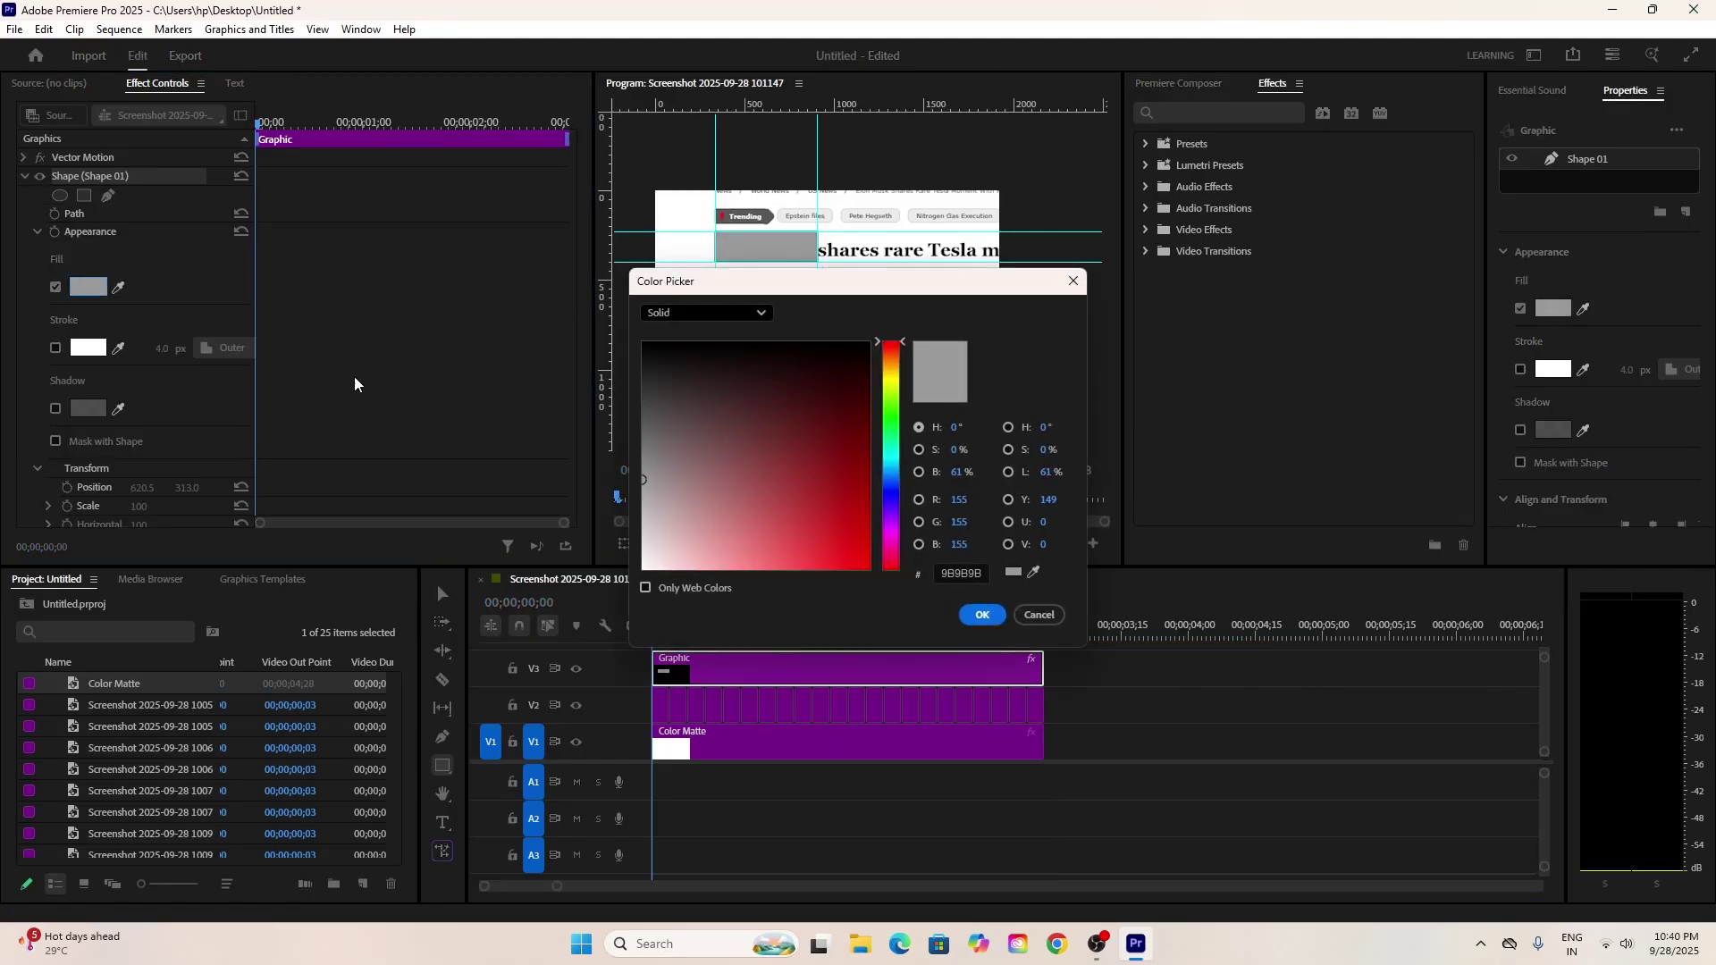
left_click(891, 375)
left_click(853, 353)
left_click(981, 614)
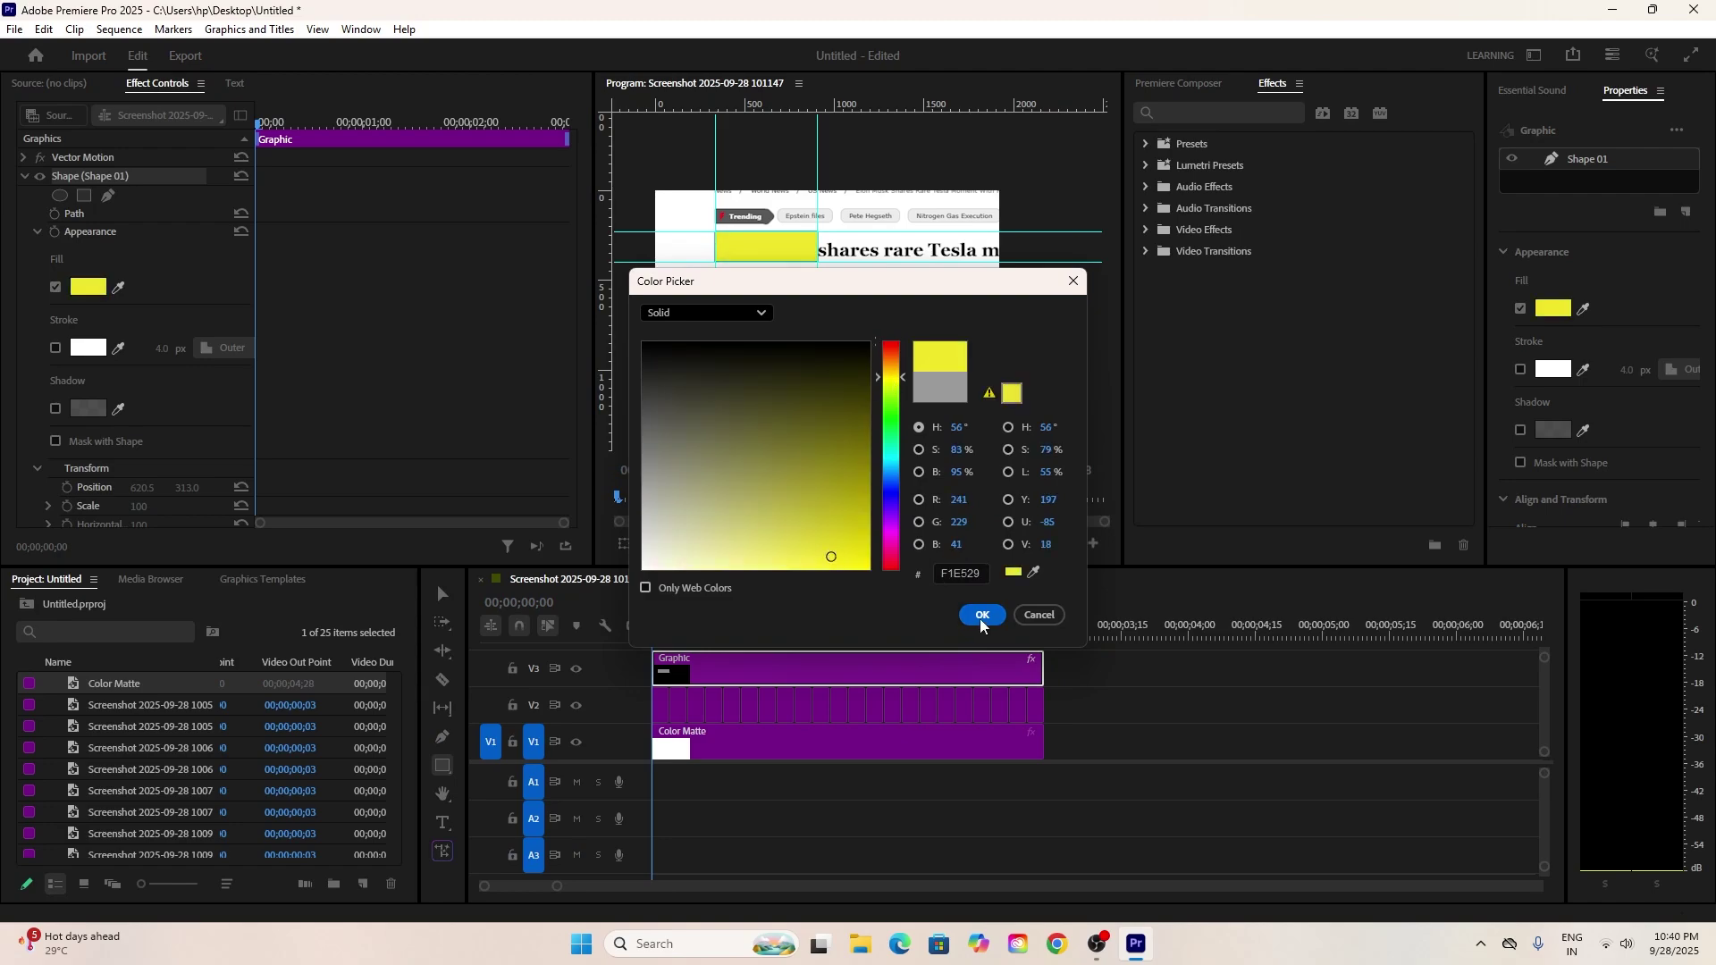
scroll(134, 402, "down", 10)
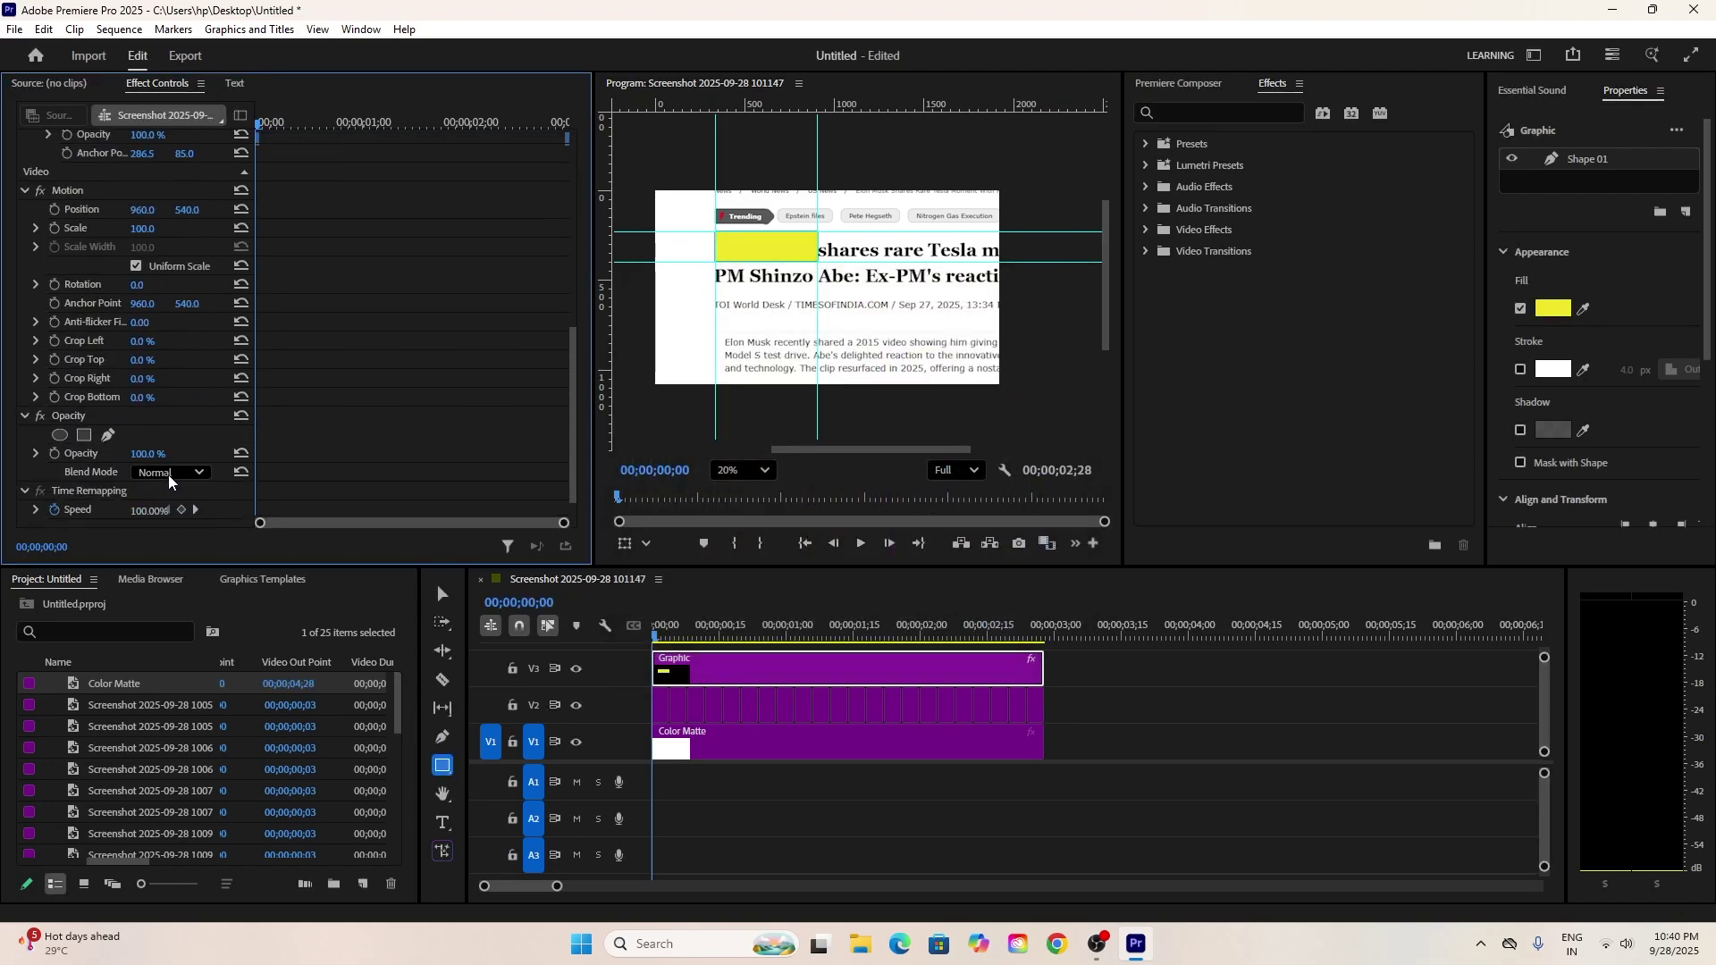
- Set the yellow highlight graphic's blend mode to Darken and start keyframing its shape path at the first frame
left_click(170, 474)
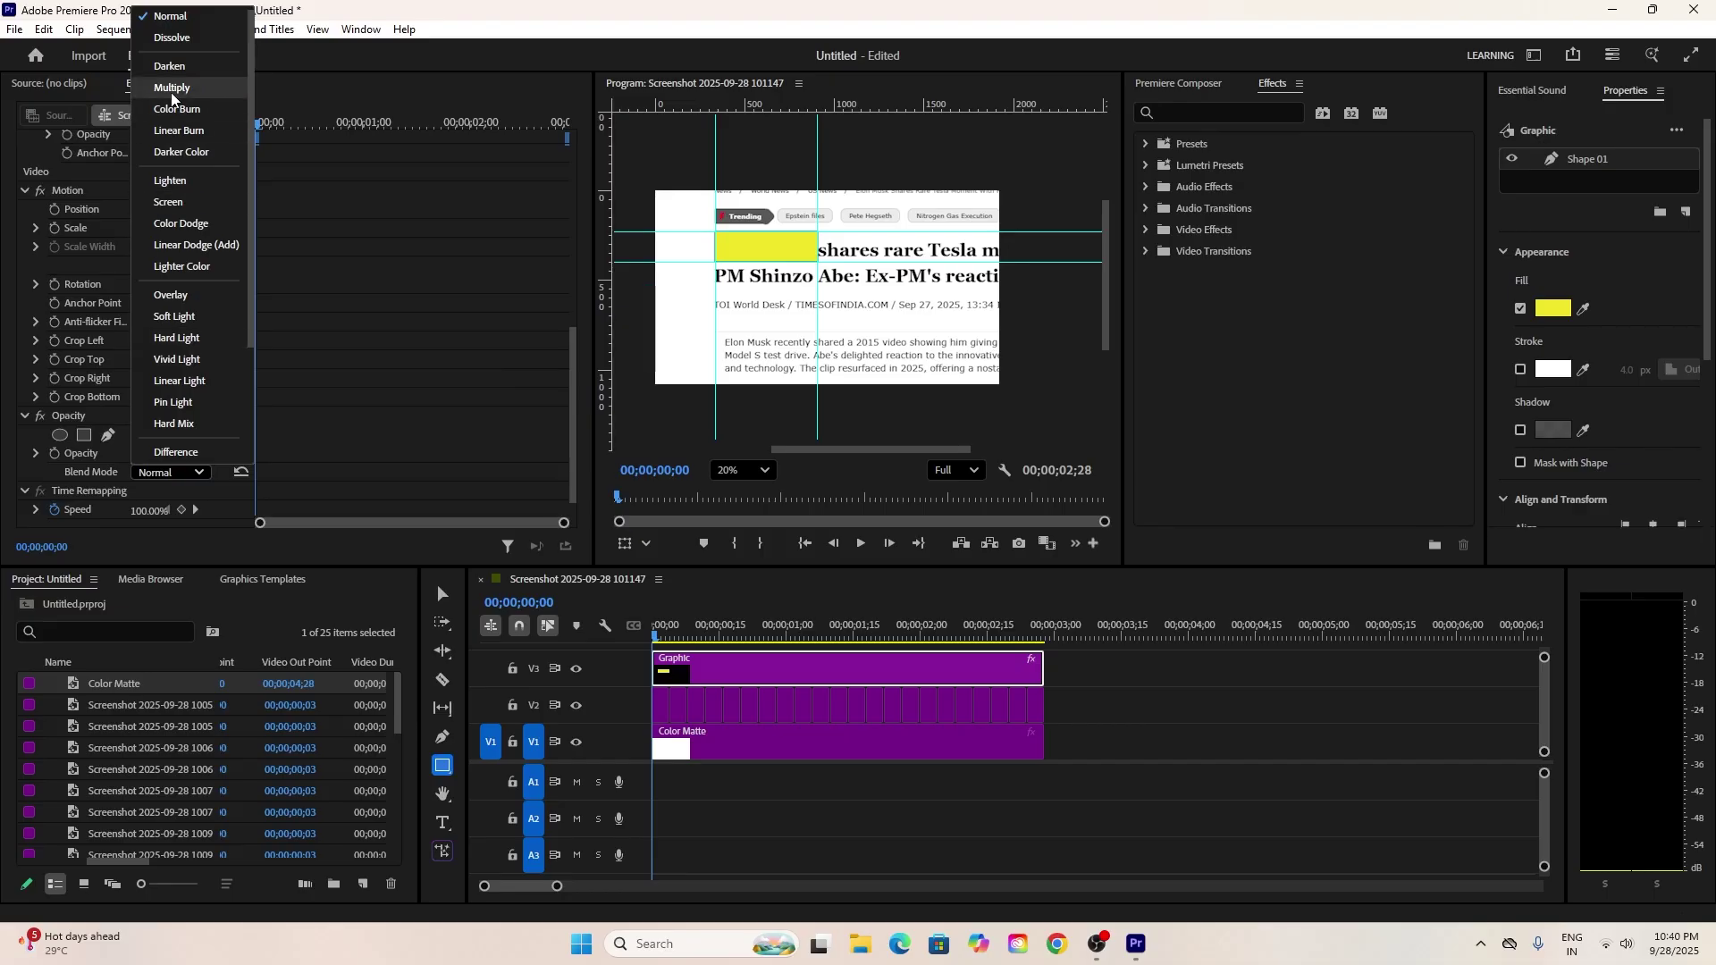
left_click(170, 68)
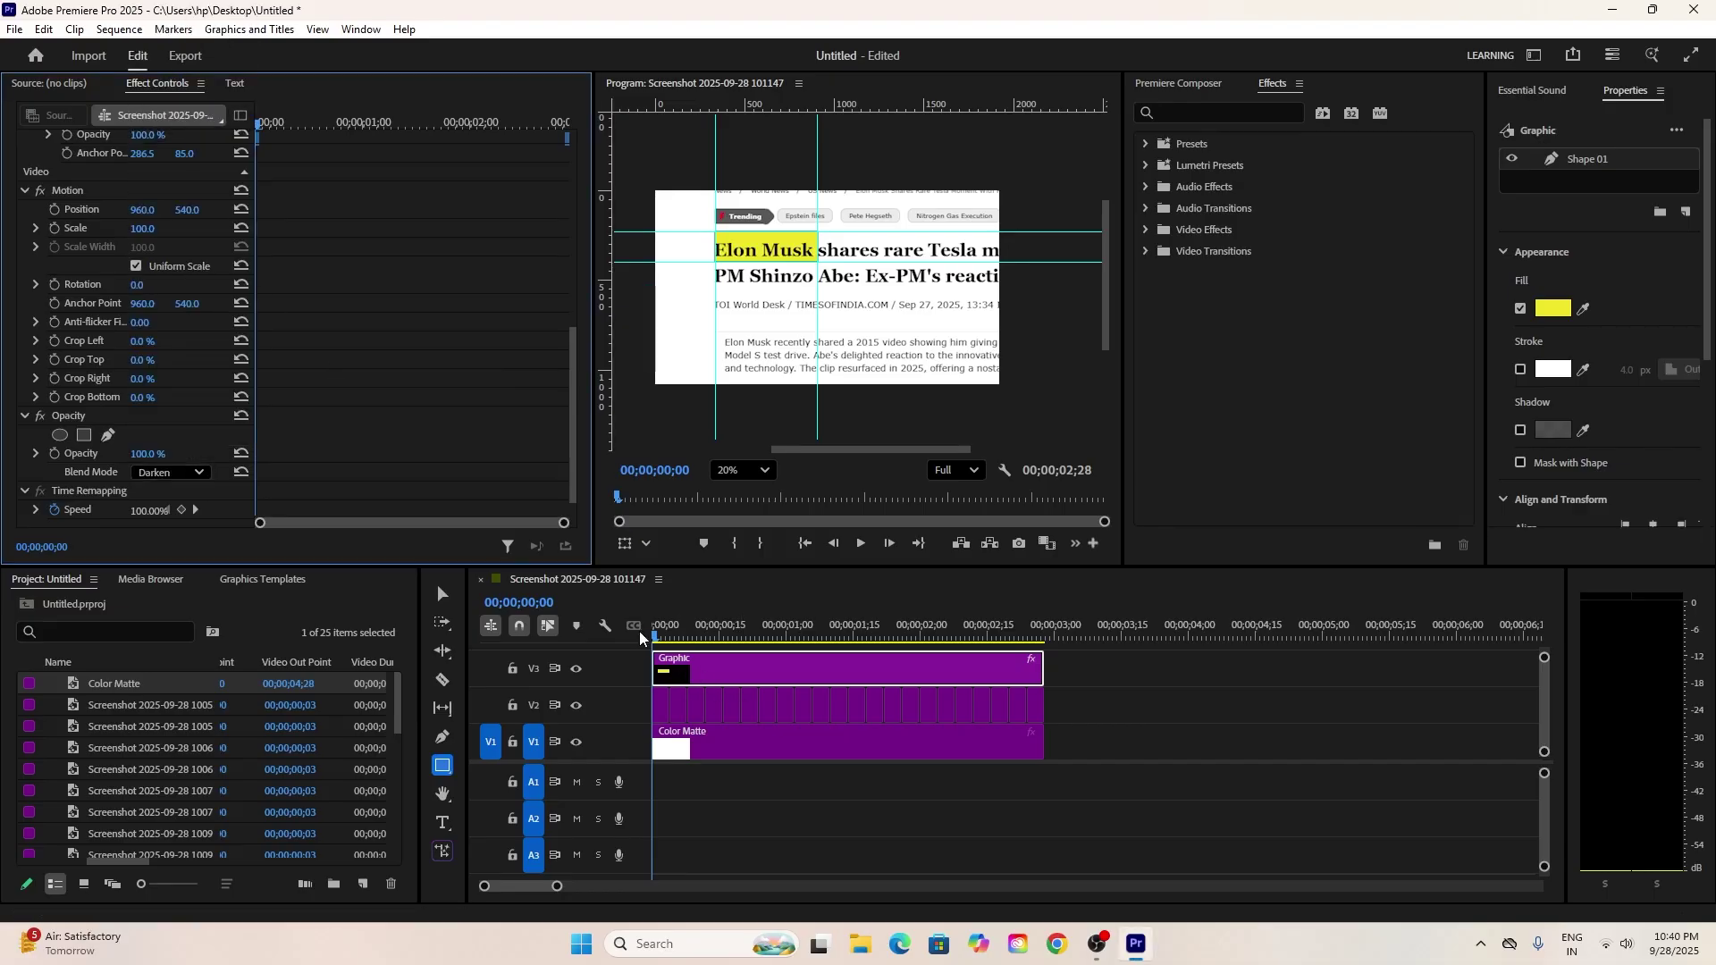
scroll(54, 249, "up", 10)
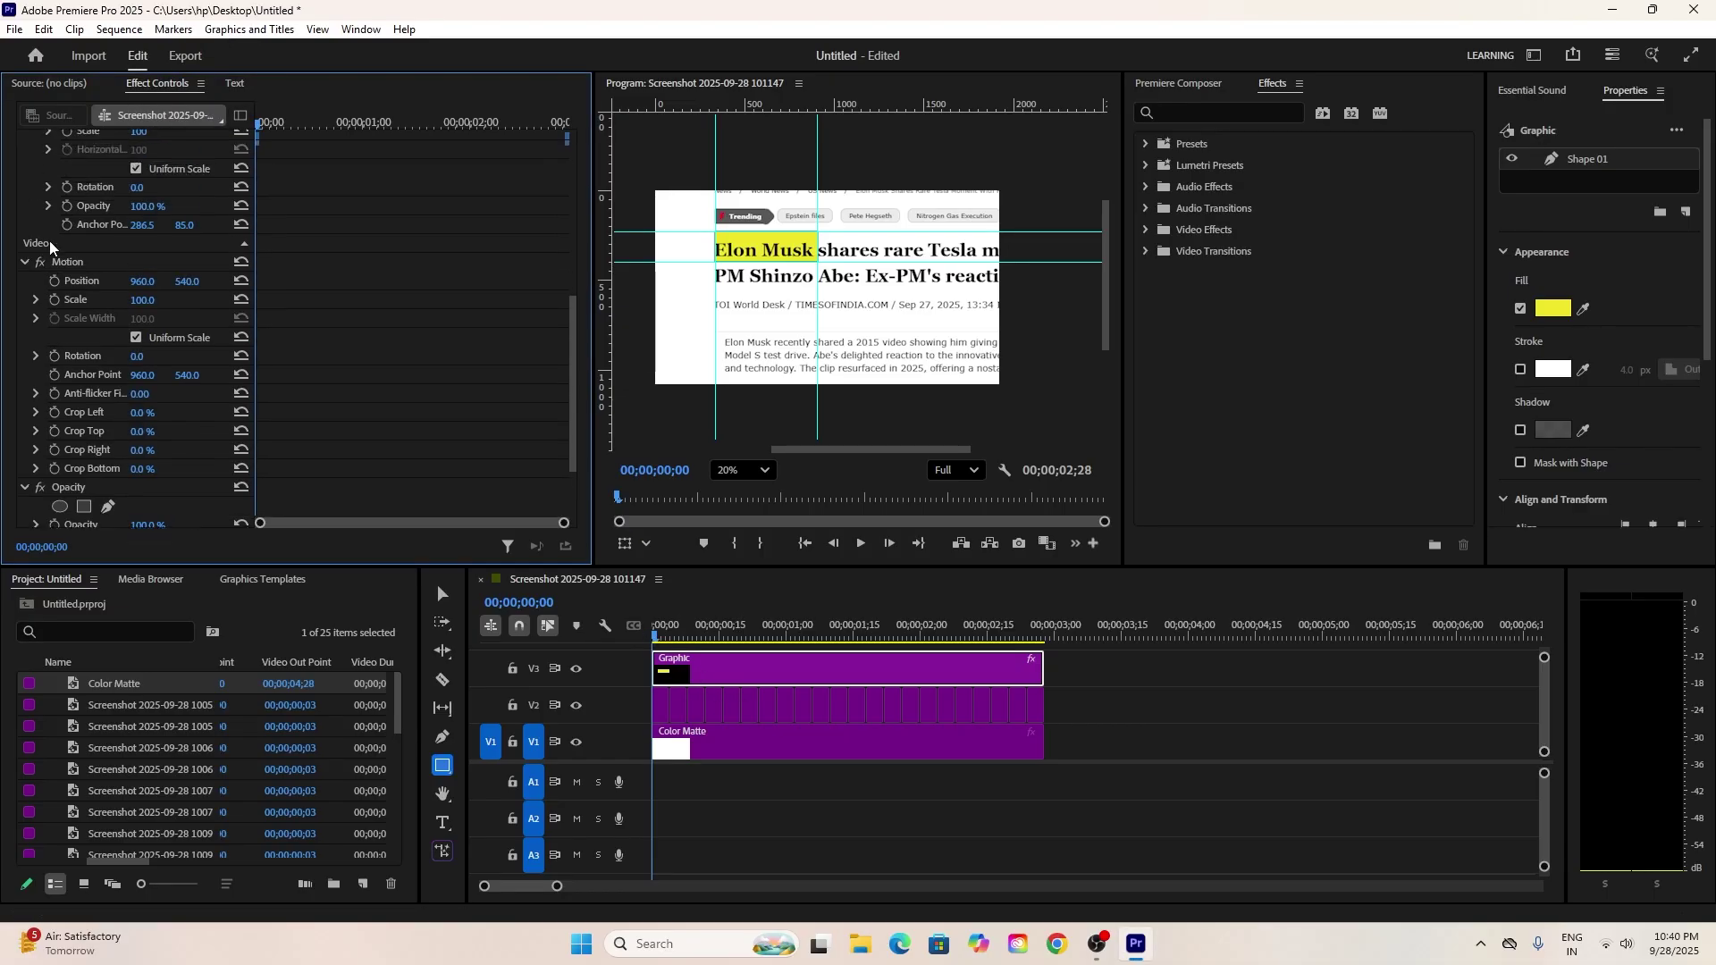
scroll(50, 248, "up", 2)
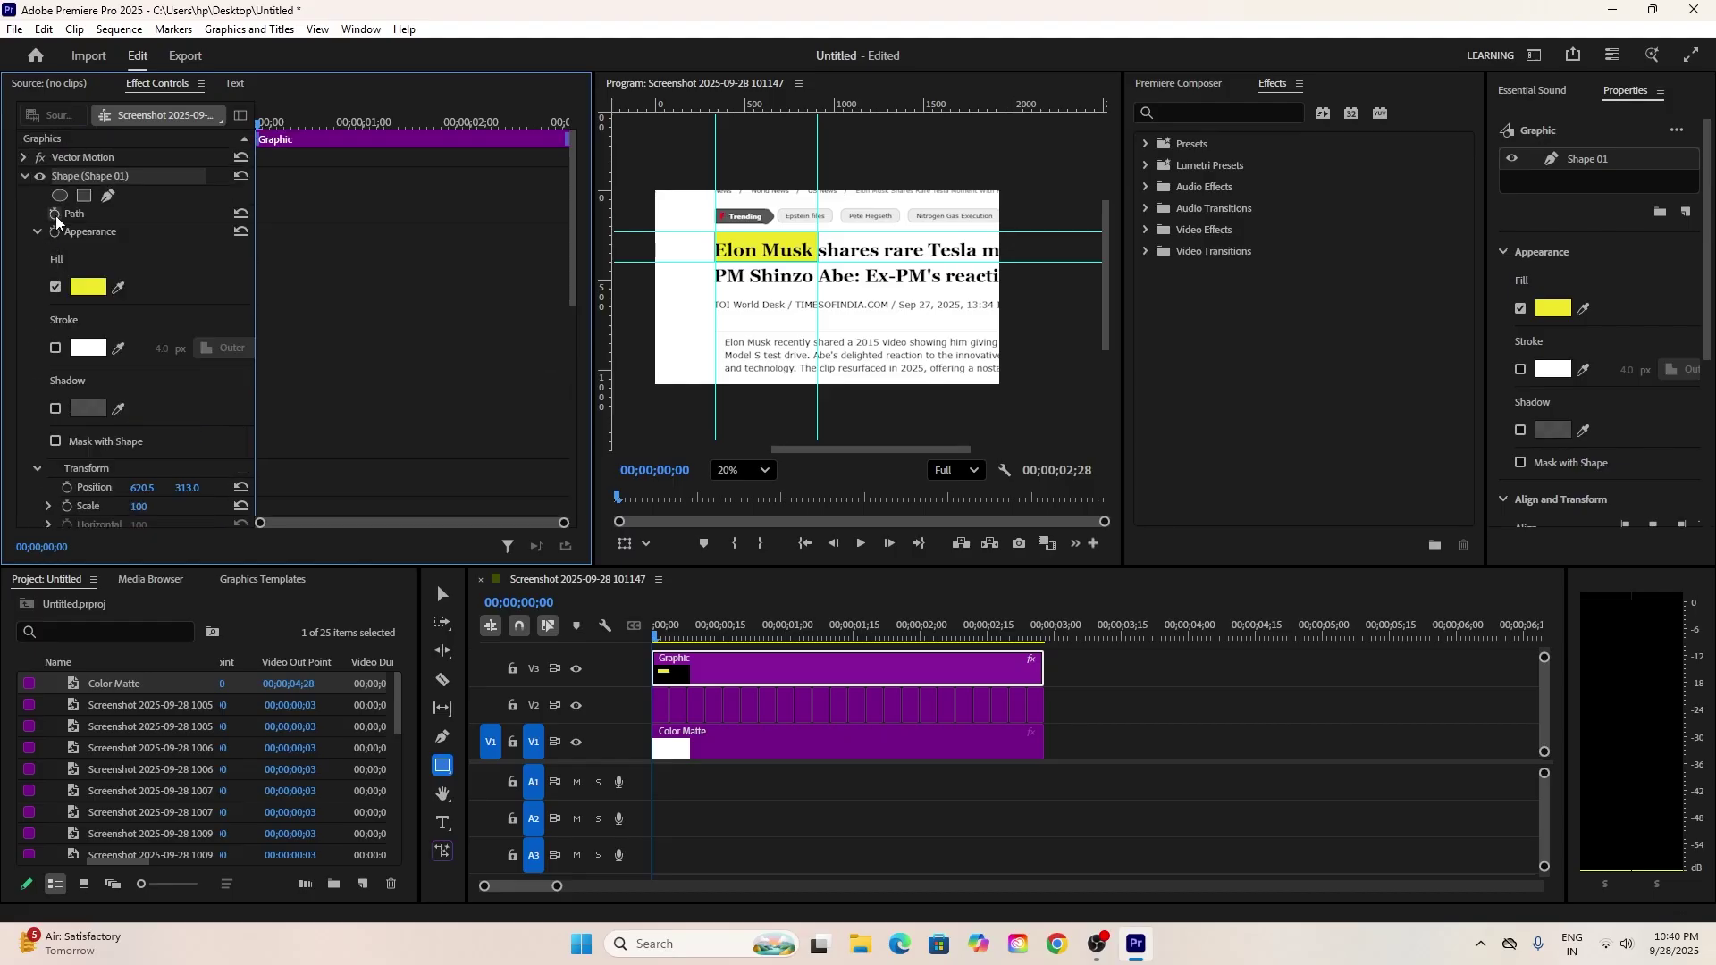
left_click(54, 214)
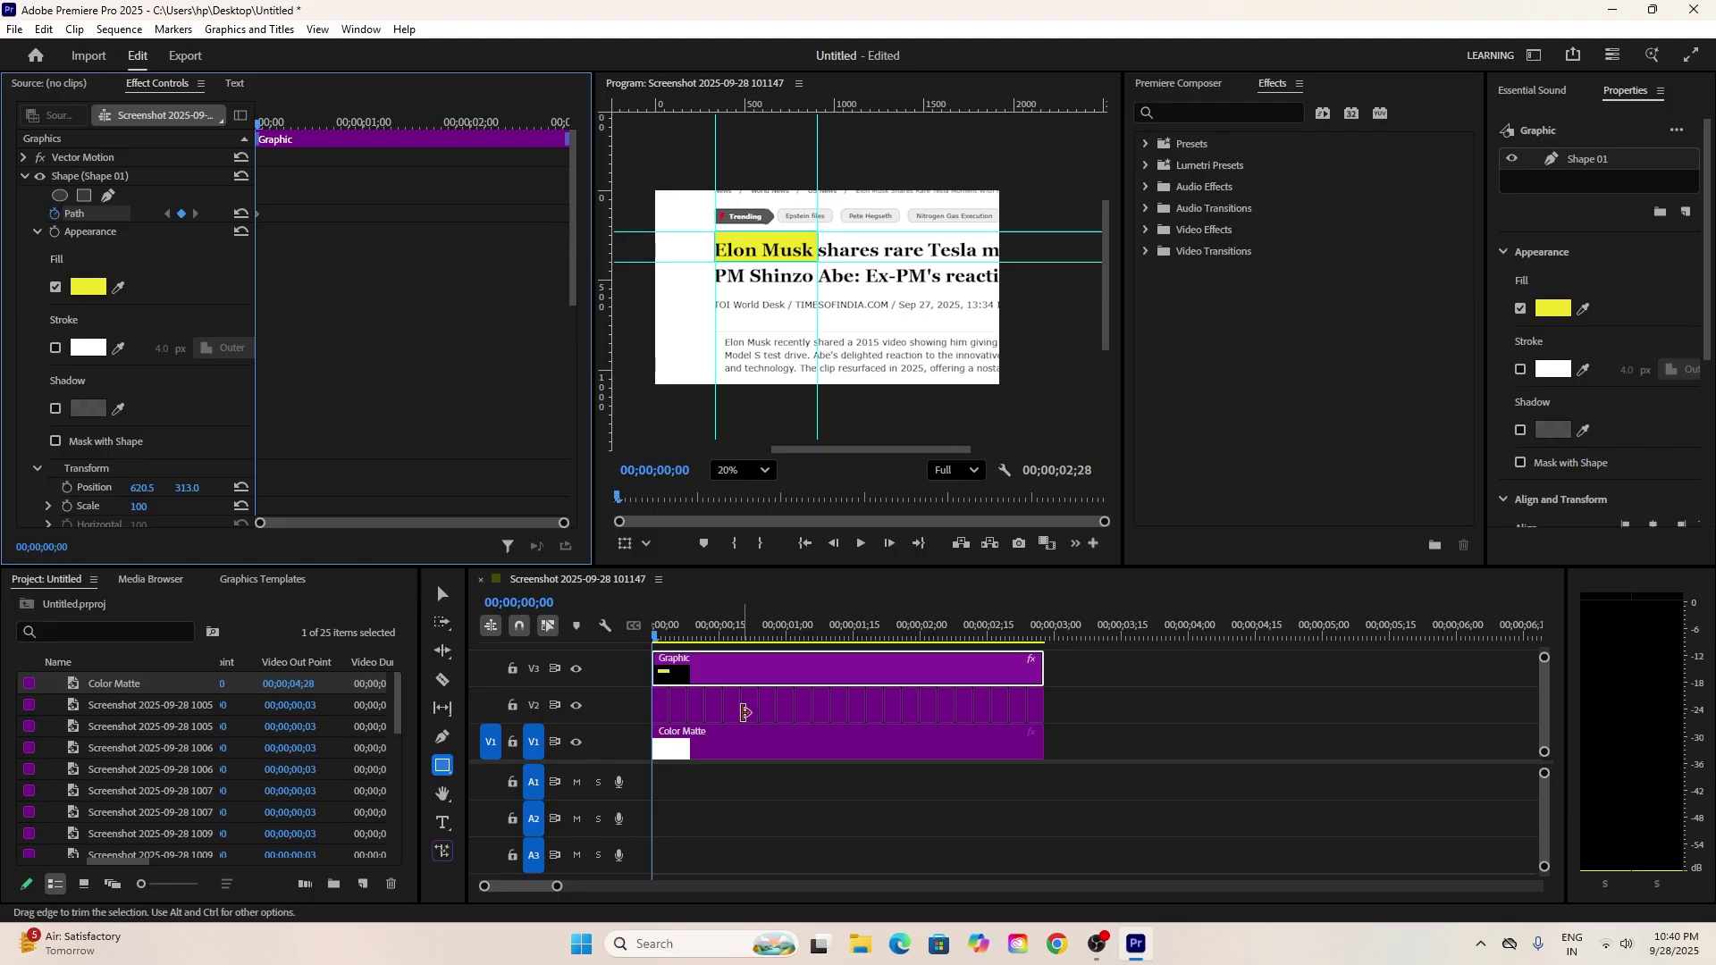
- Hide the guides and collapse the highlight rectangle onto its left edge to animate its path across the name
left_click(751, 744)
key("v")
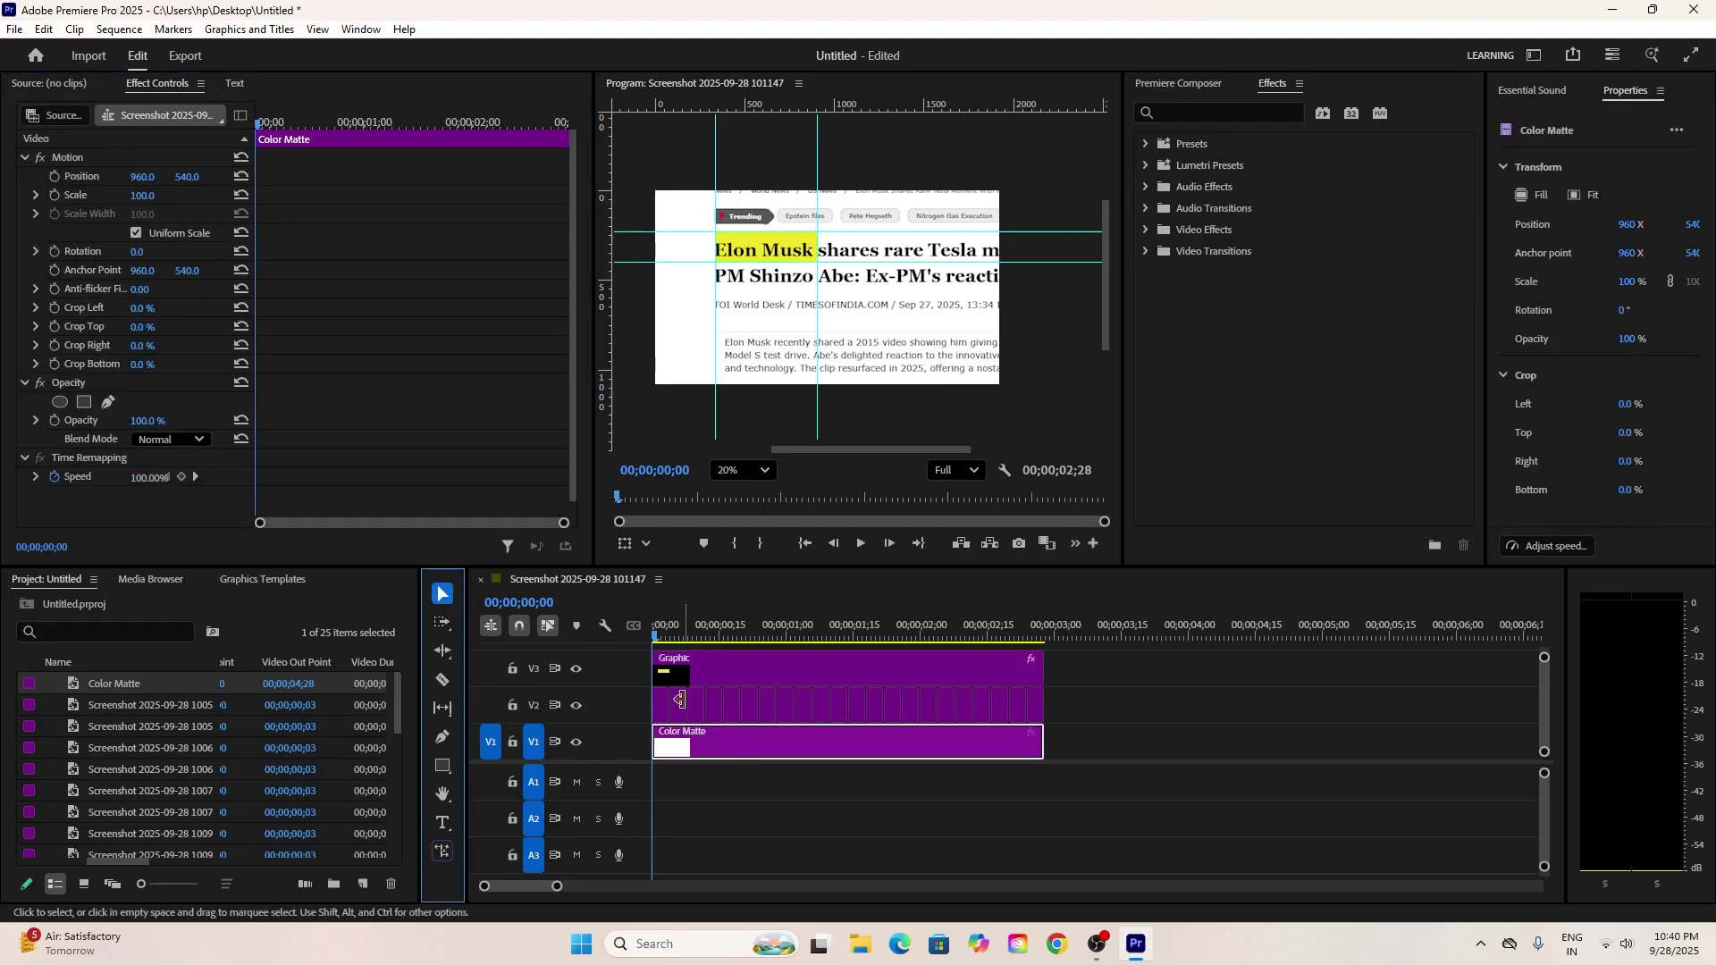
left_click(668, 670)
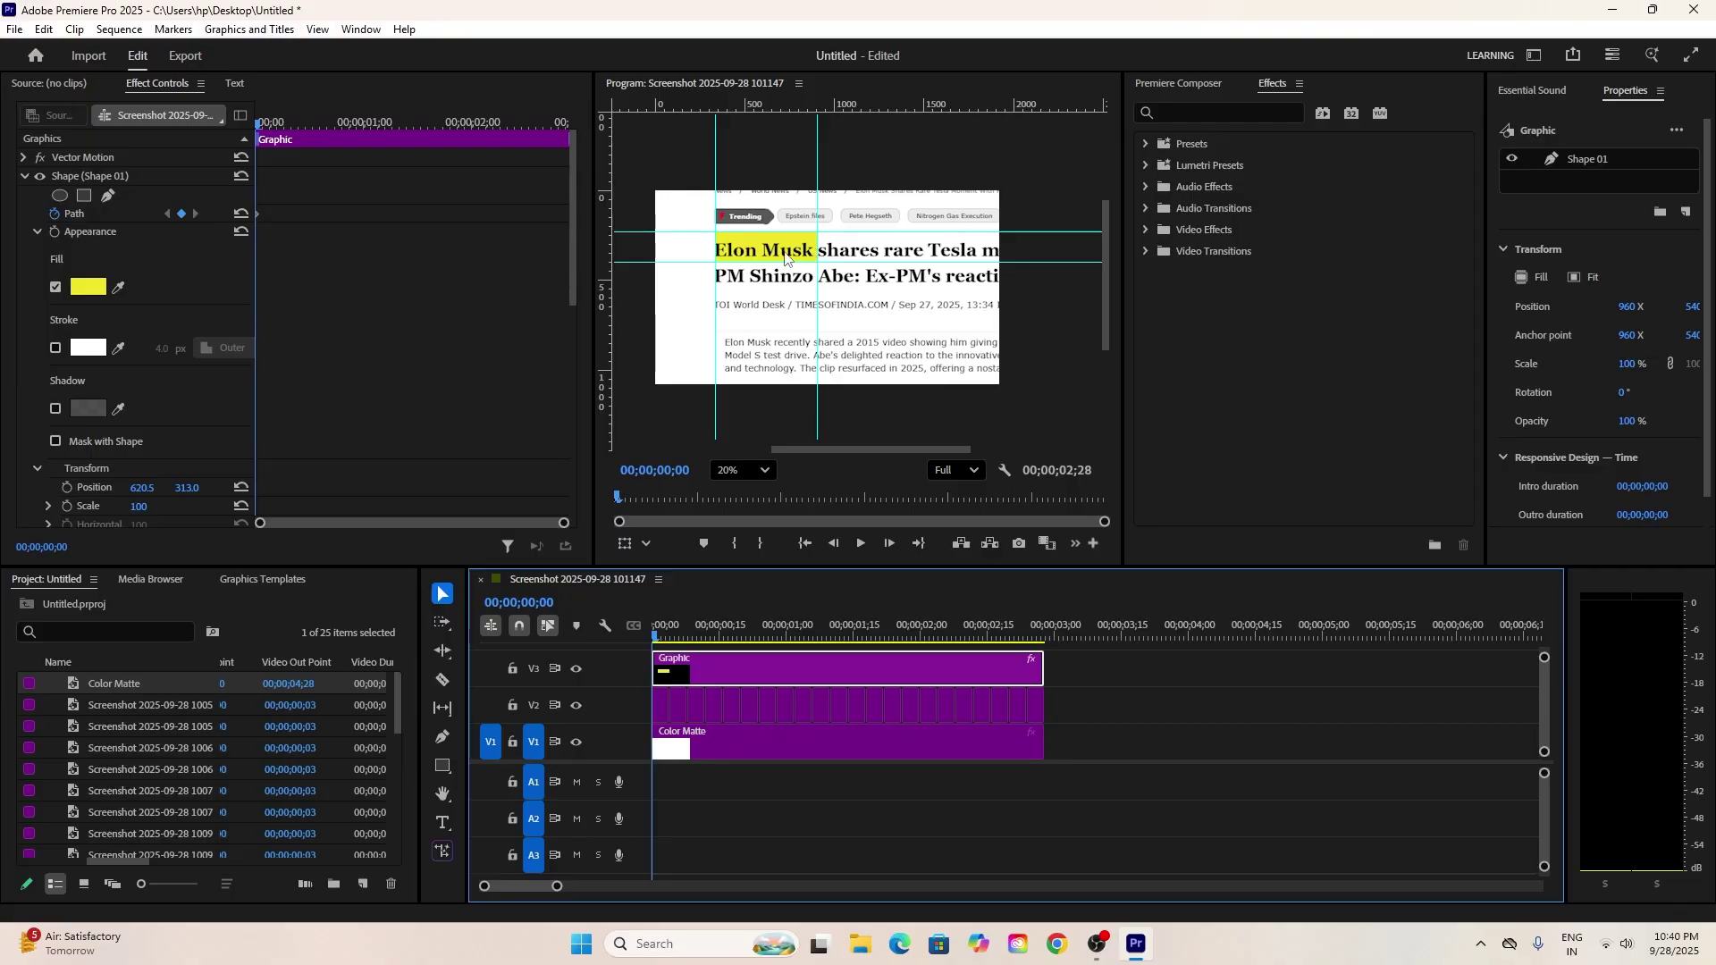
left_click(308, 30)
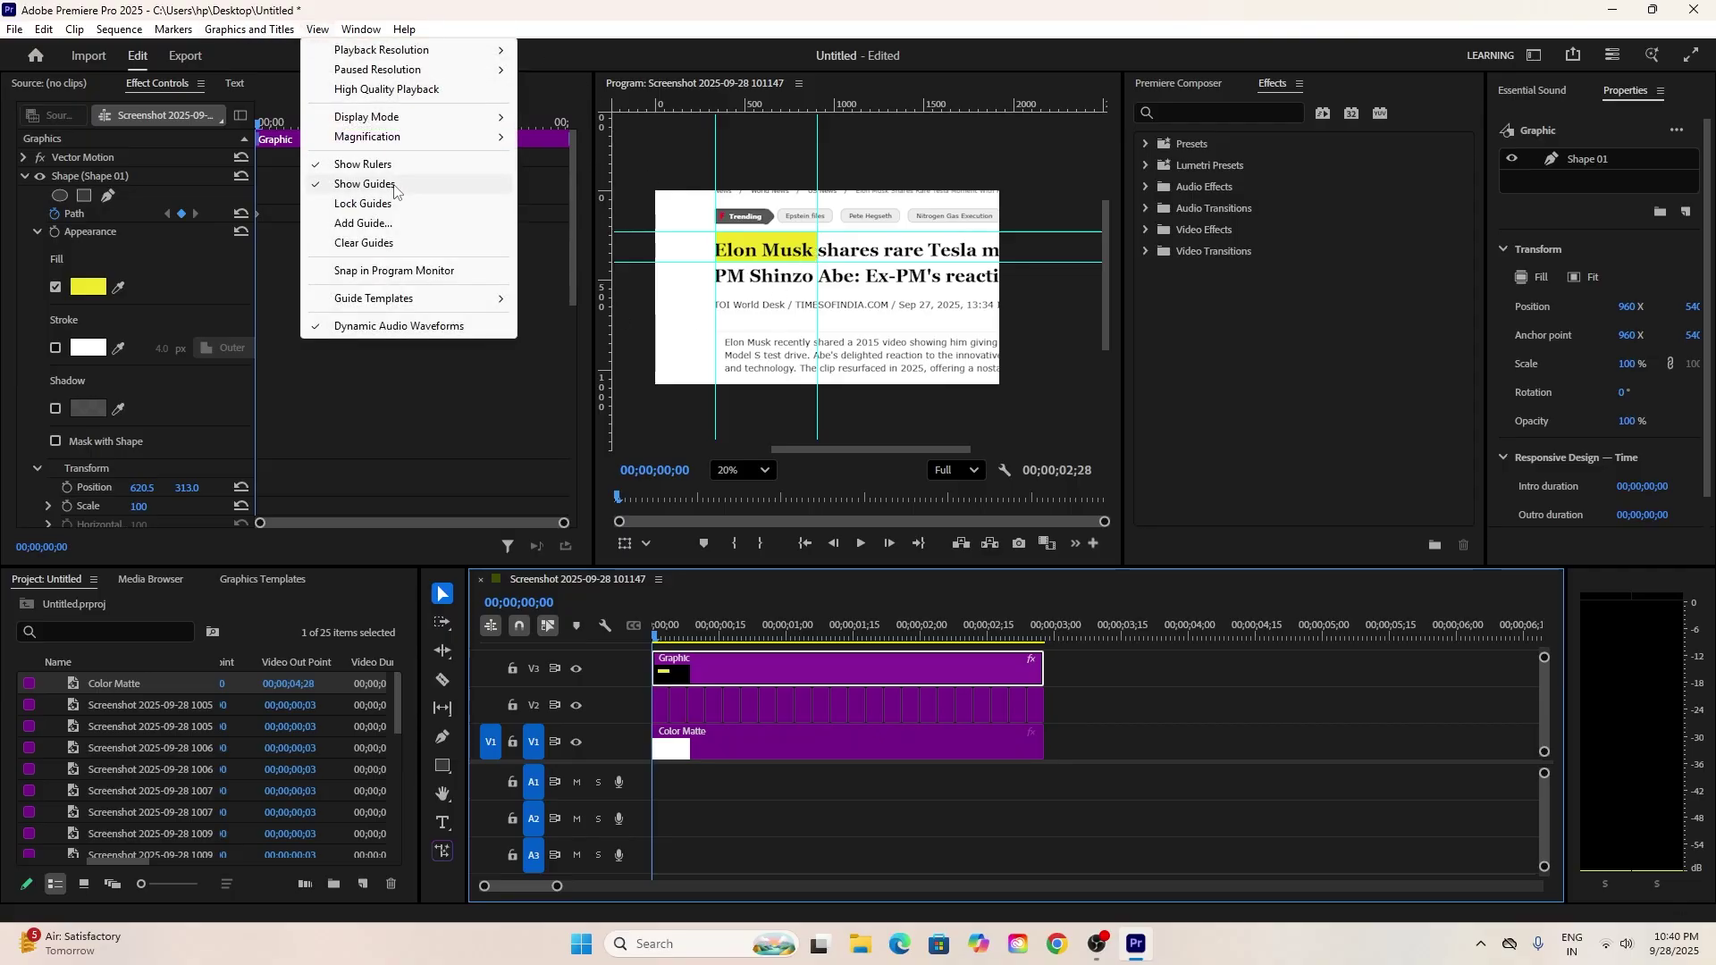
left_click(357, 183)
left_click(809, 247)
left_click_drag(816, 248, 729, 247)
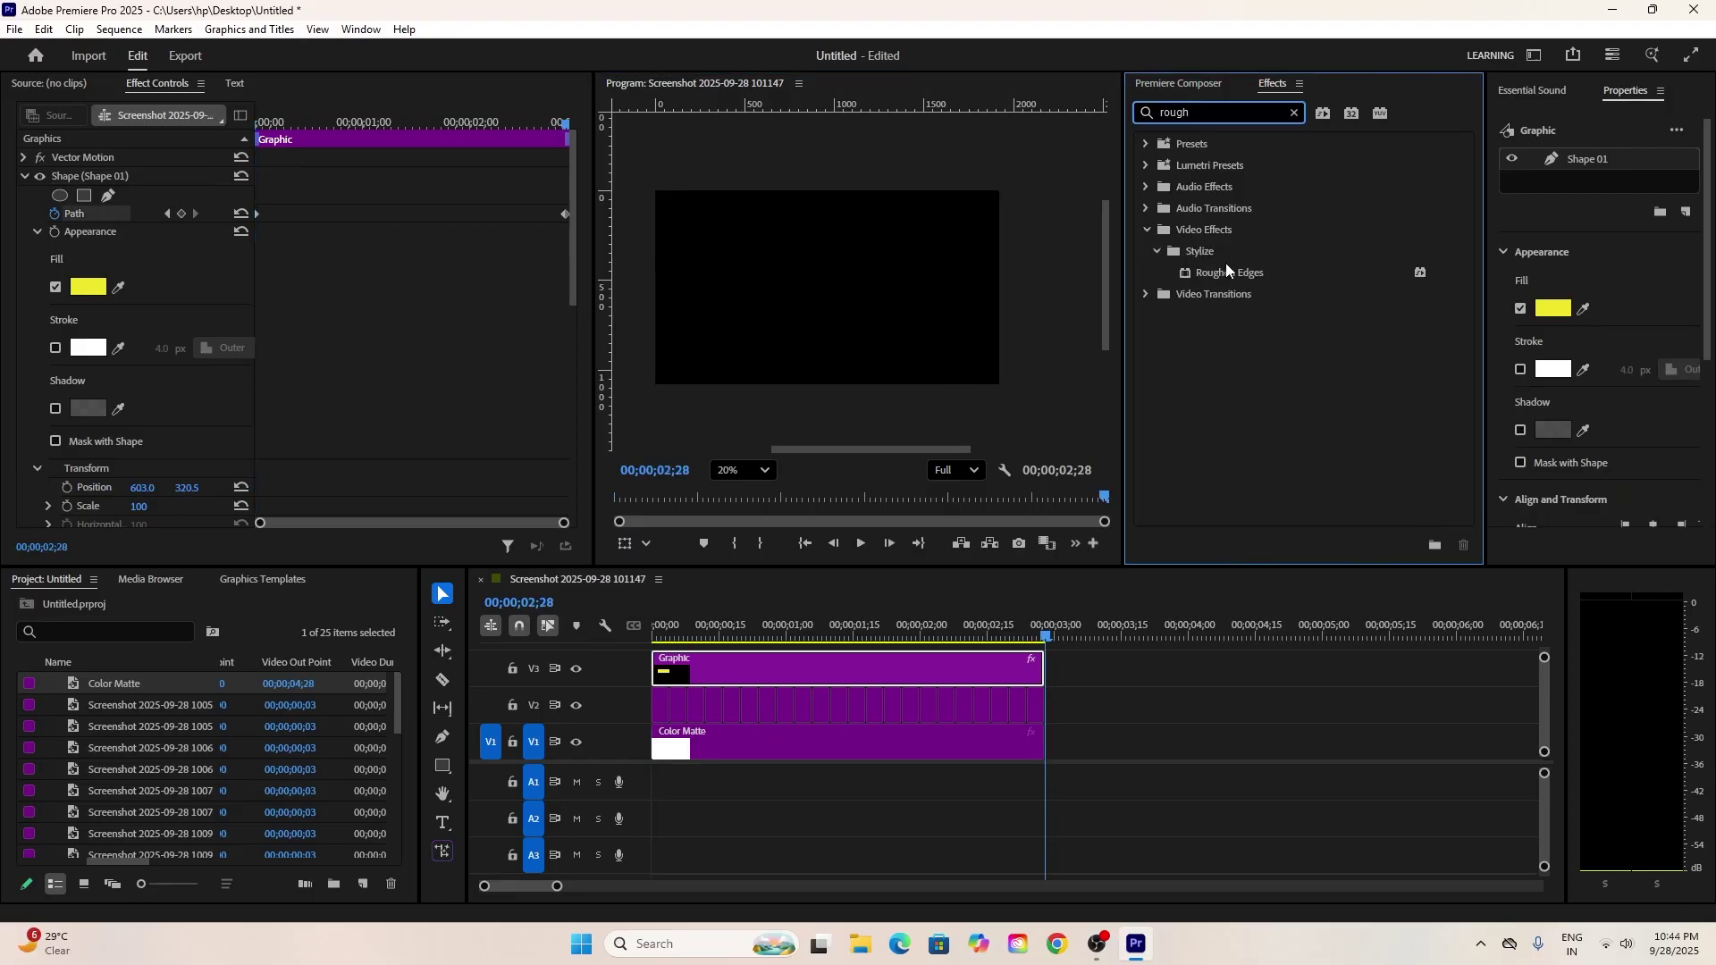
- Apply the Roughen Edges effect to the highlight graphic clip and set its Border to 18
left_click_drag(1225, 264, 851, 684)
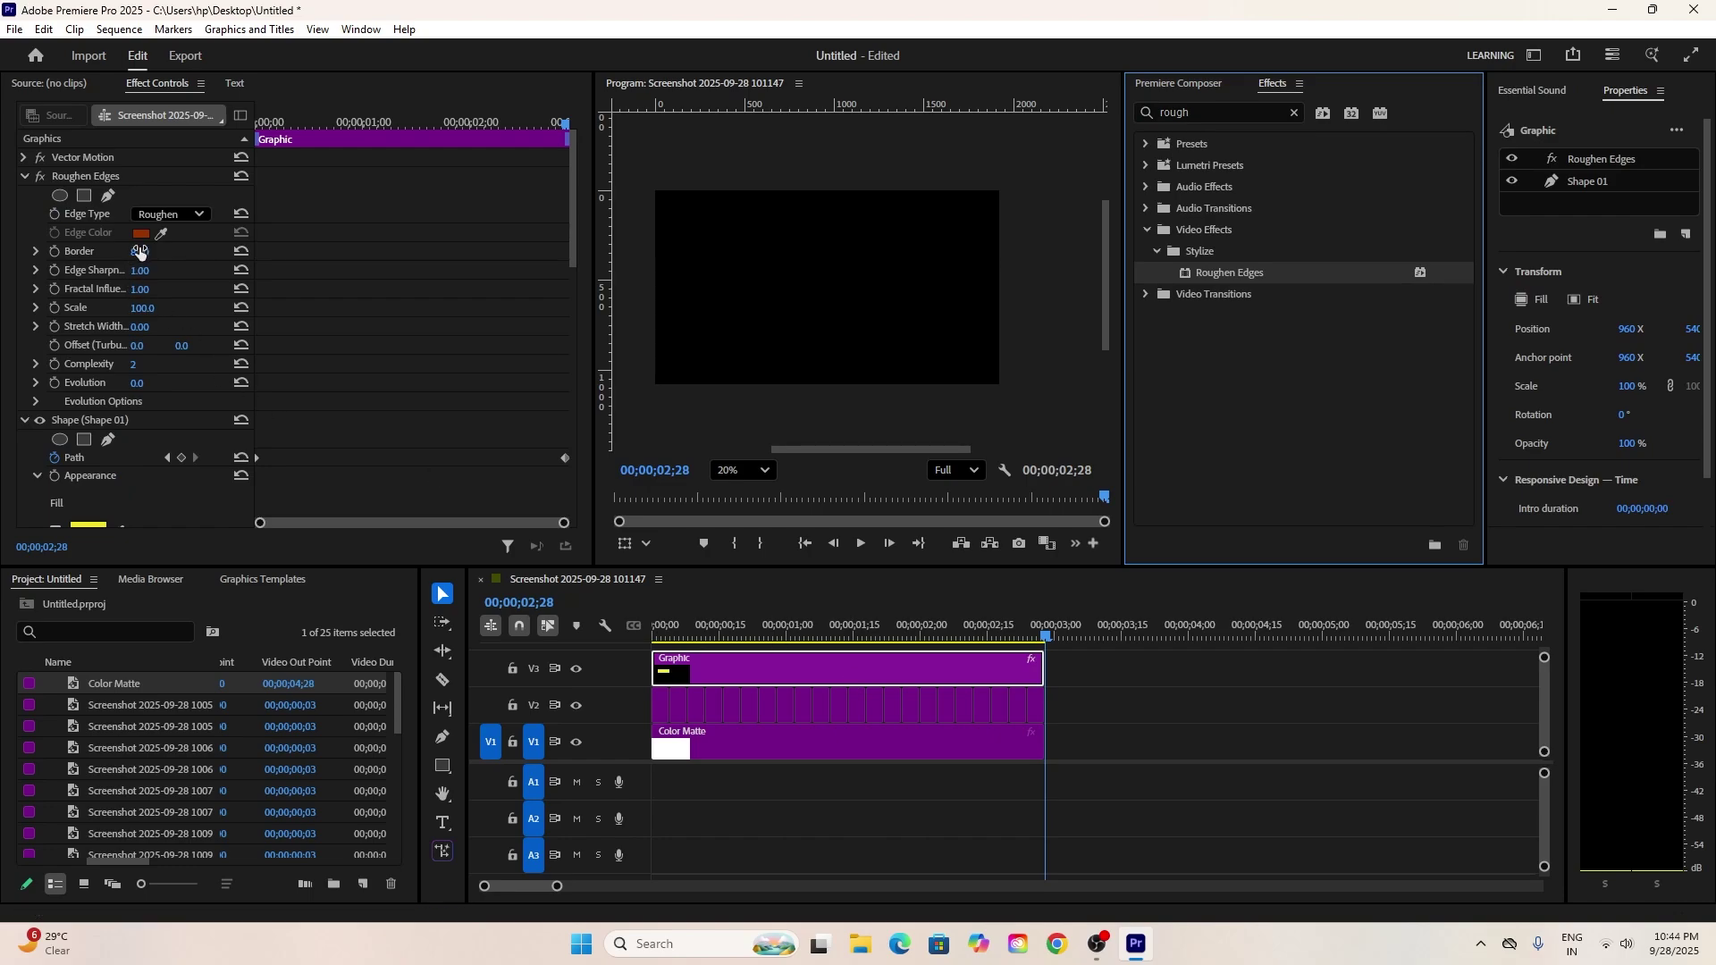
left_click_drag(140, 253, 151, 252)
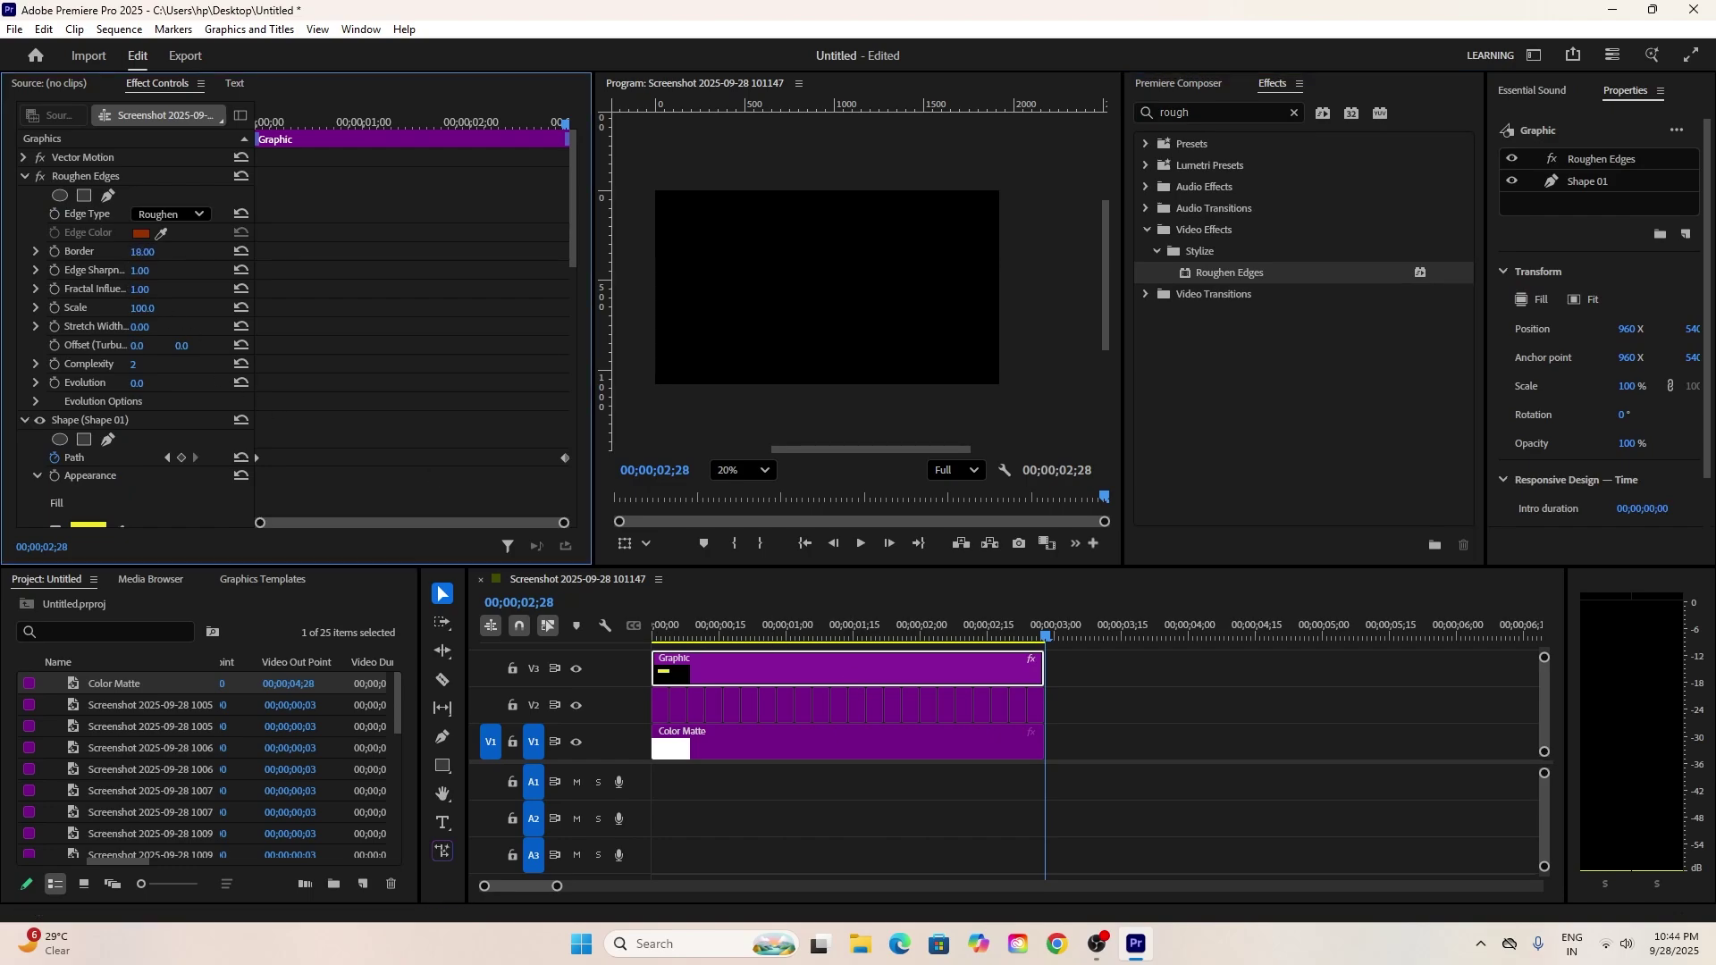
- Nest the highlight graphic, screenshot clips and color matte into one sequence, keeping the default name Nested Sequence 01
left_click_drag(1067, 662, 706, 749)
right_click(775, 737)
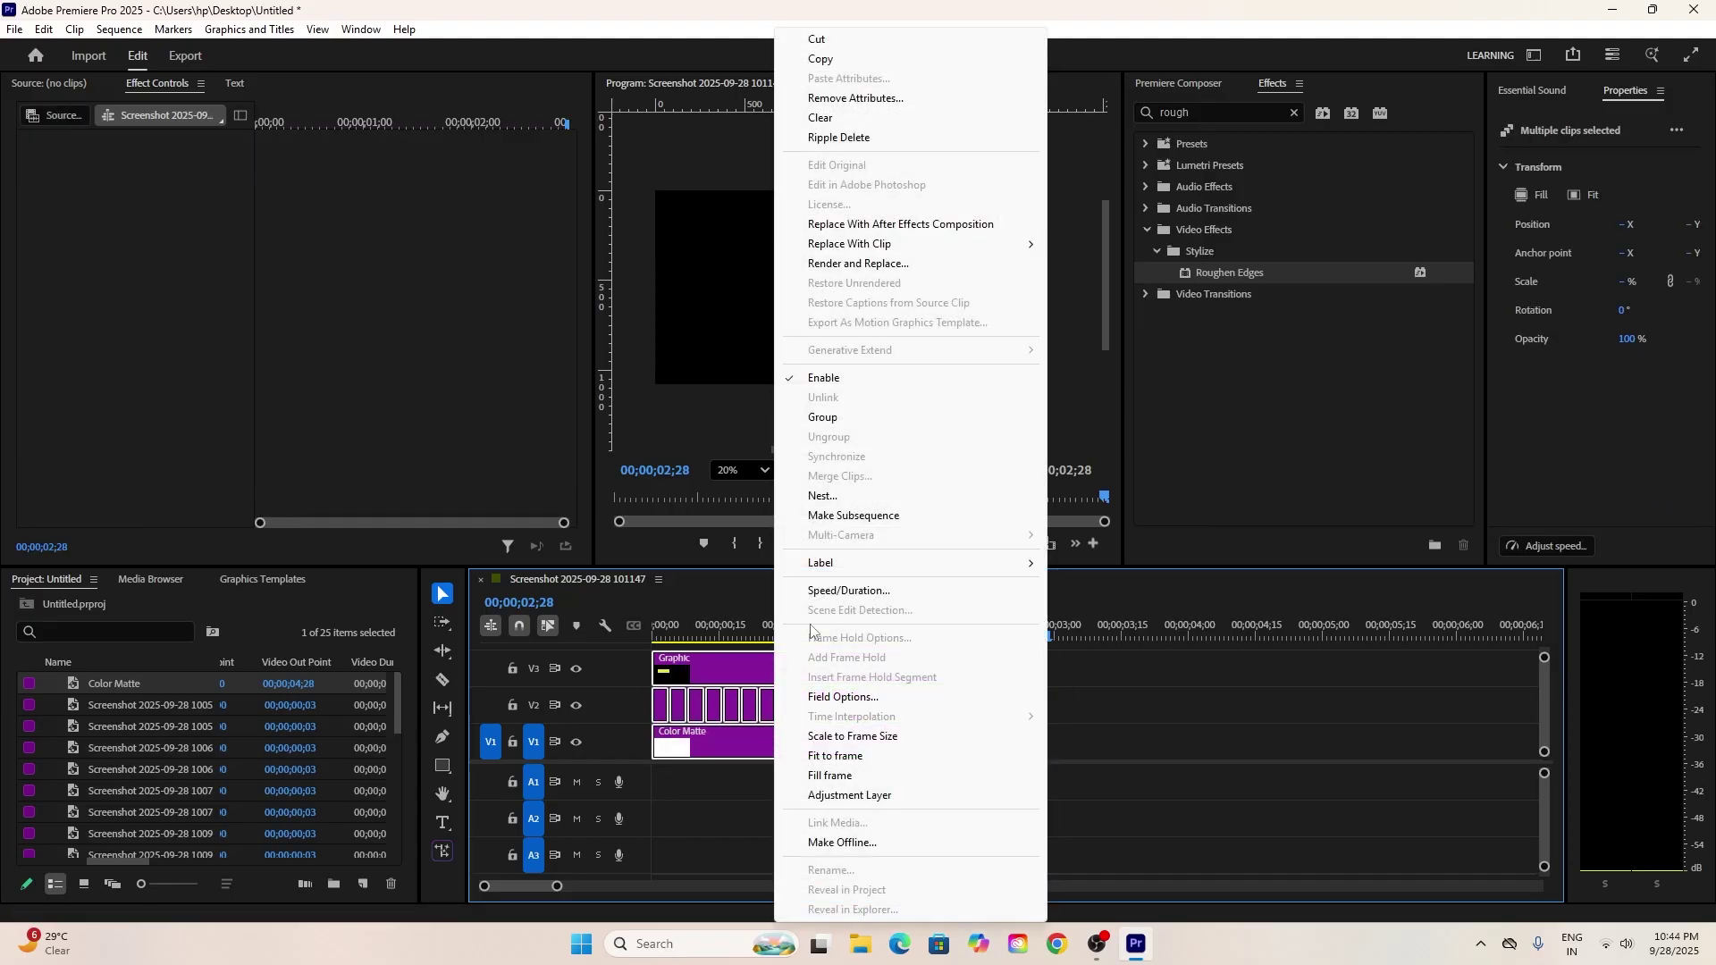
left_click(839, 497)
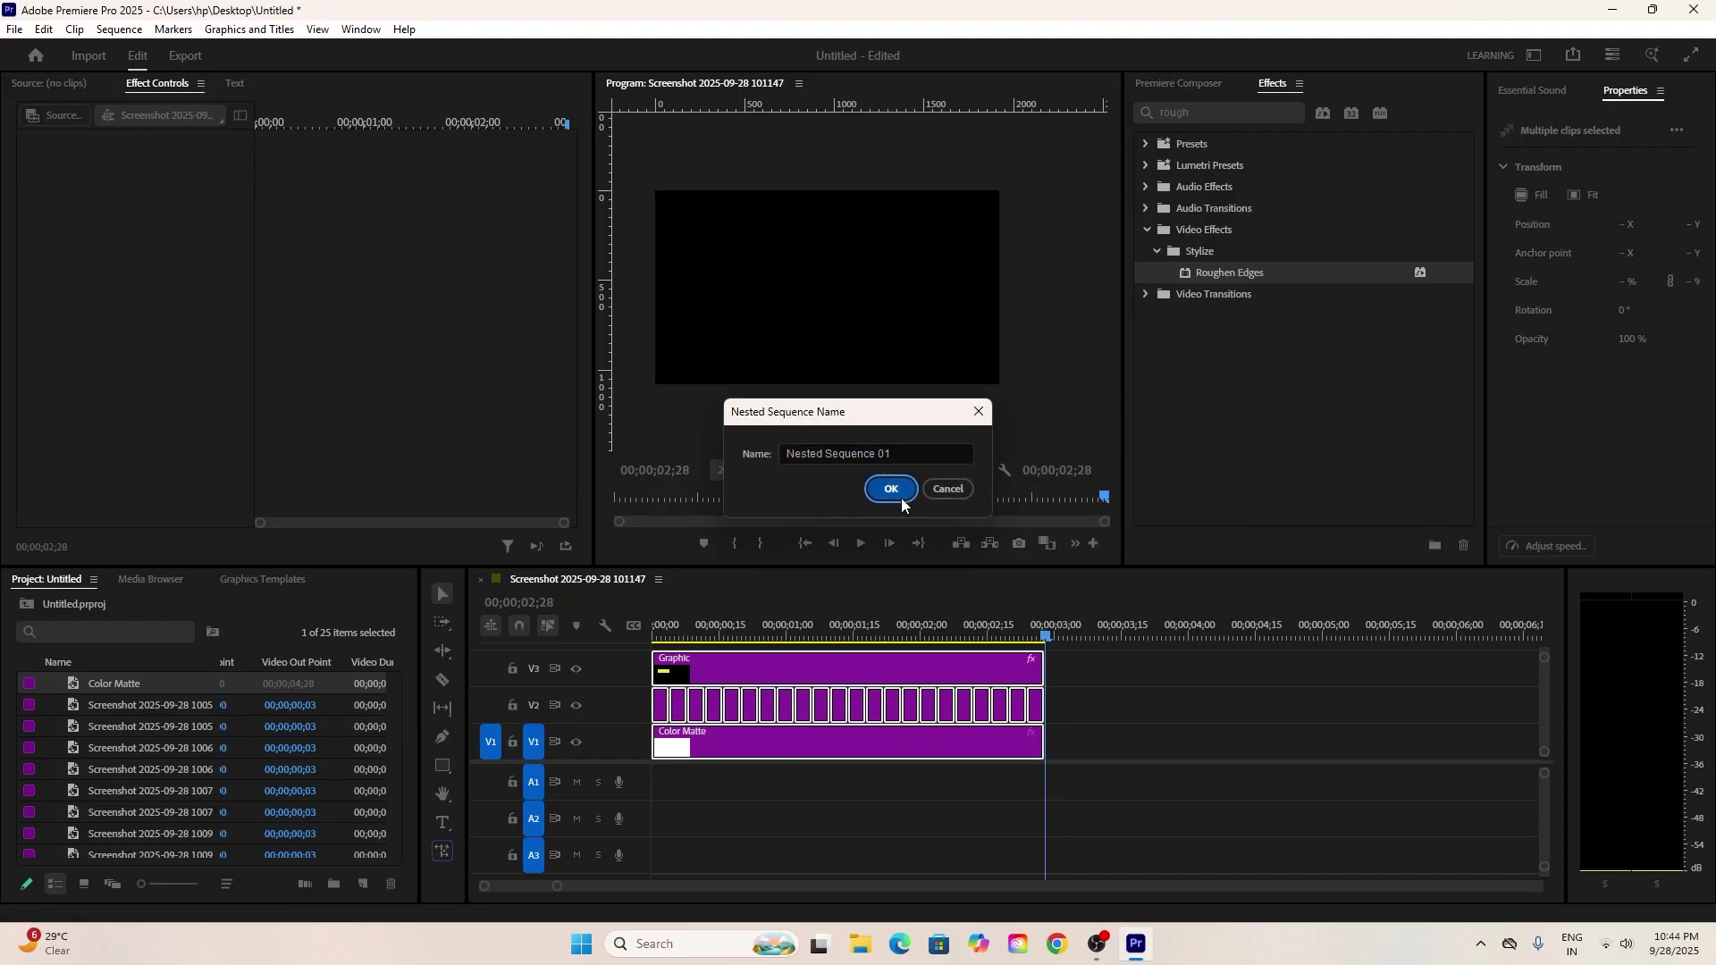
left_click(899, 496)
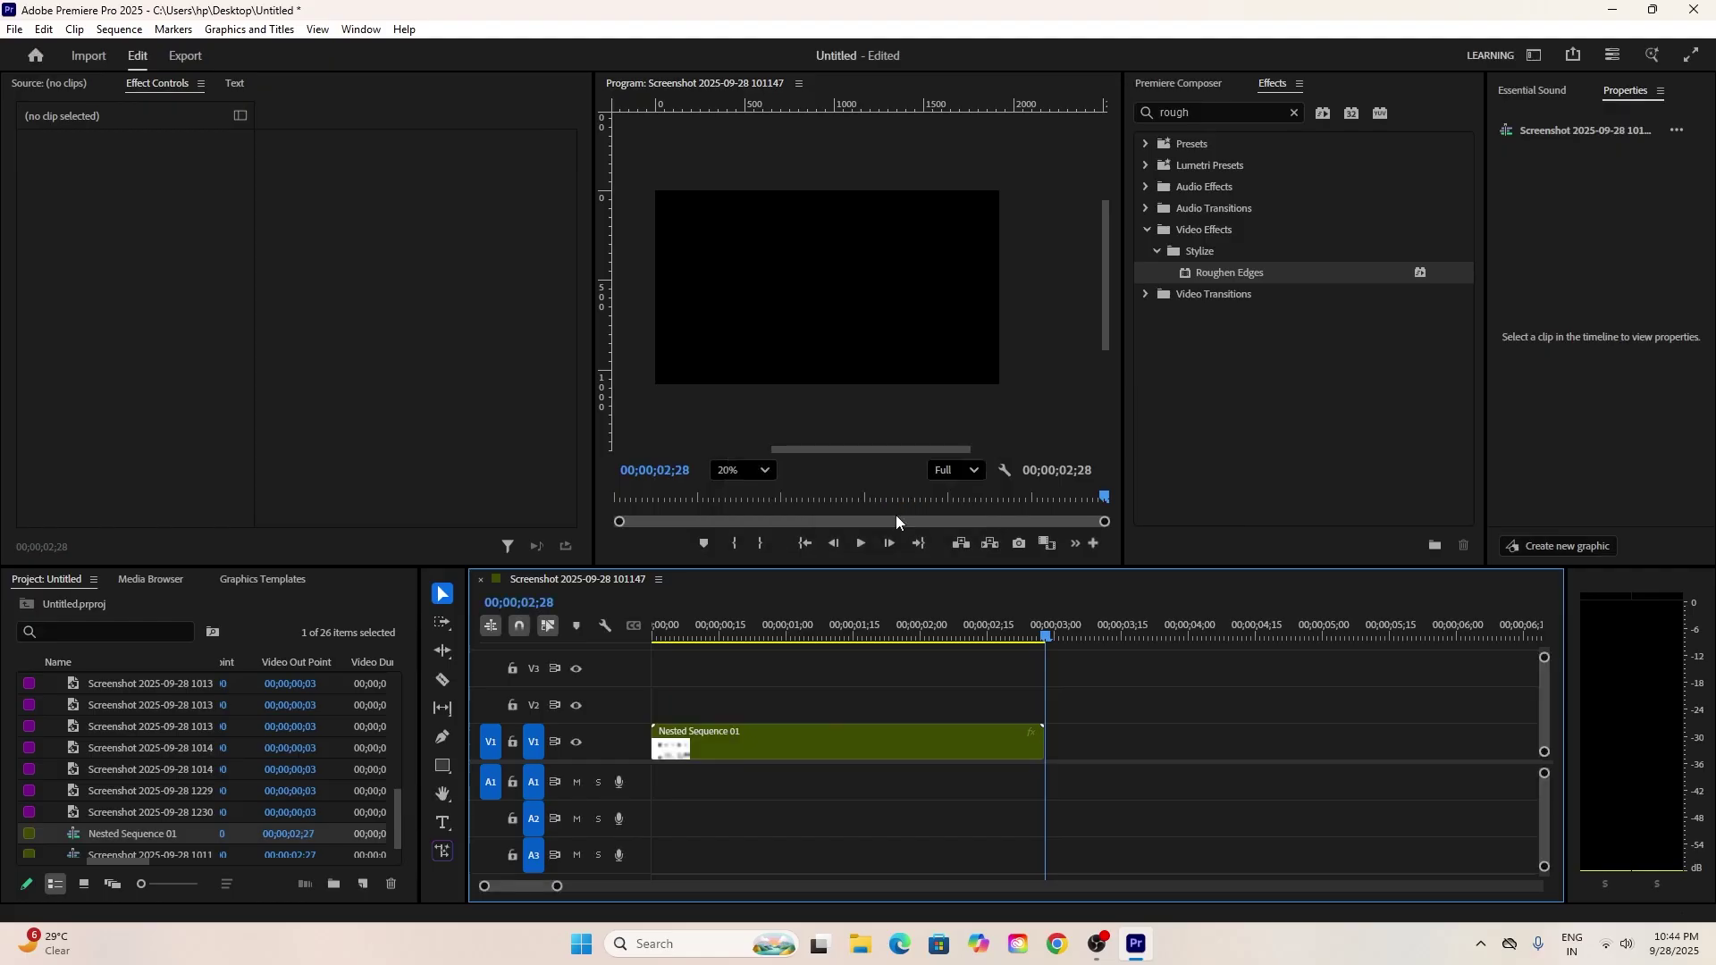
- Create an adjustment layer at 1920 by 1080, 29.97 fps drop-frame, with square pixels
left_click(362, 884)
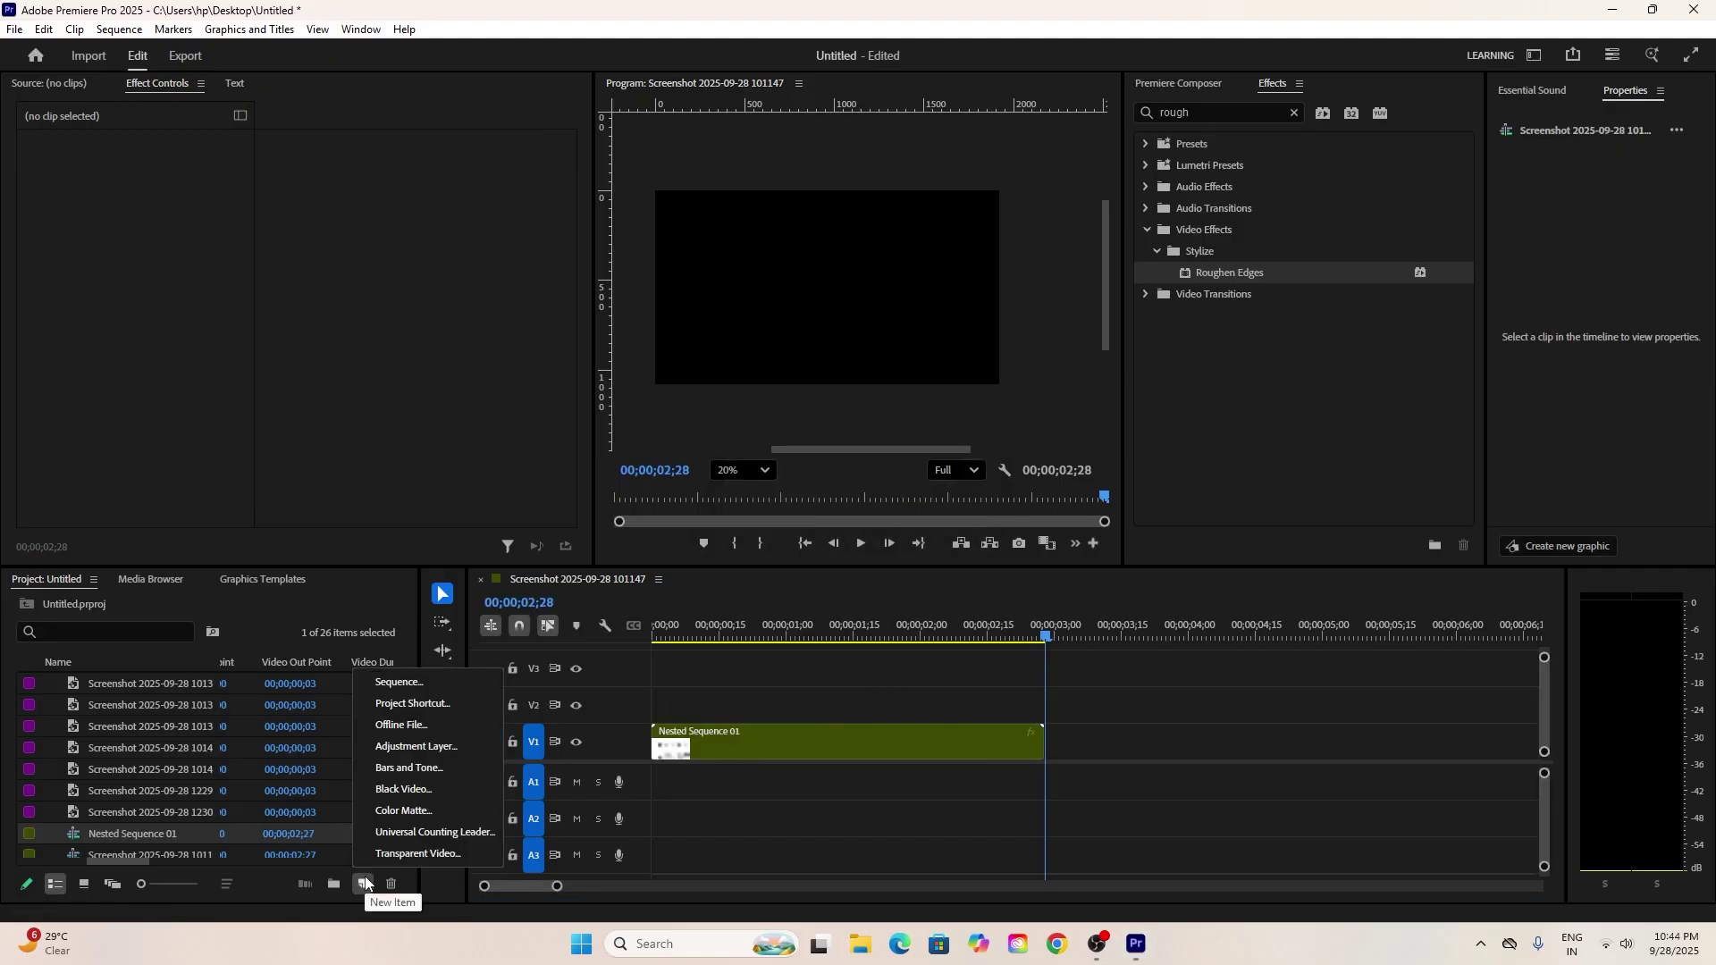
left_click(438, 747)
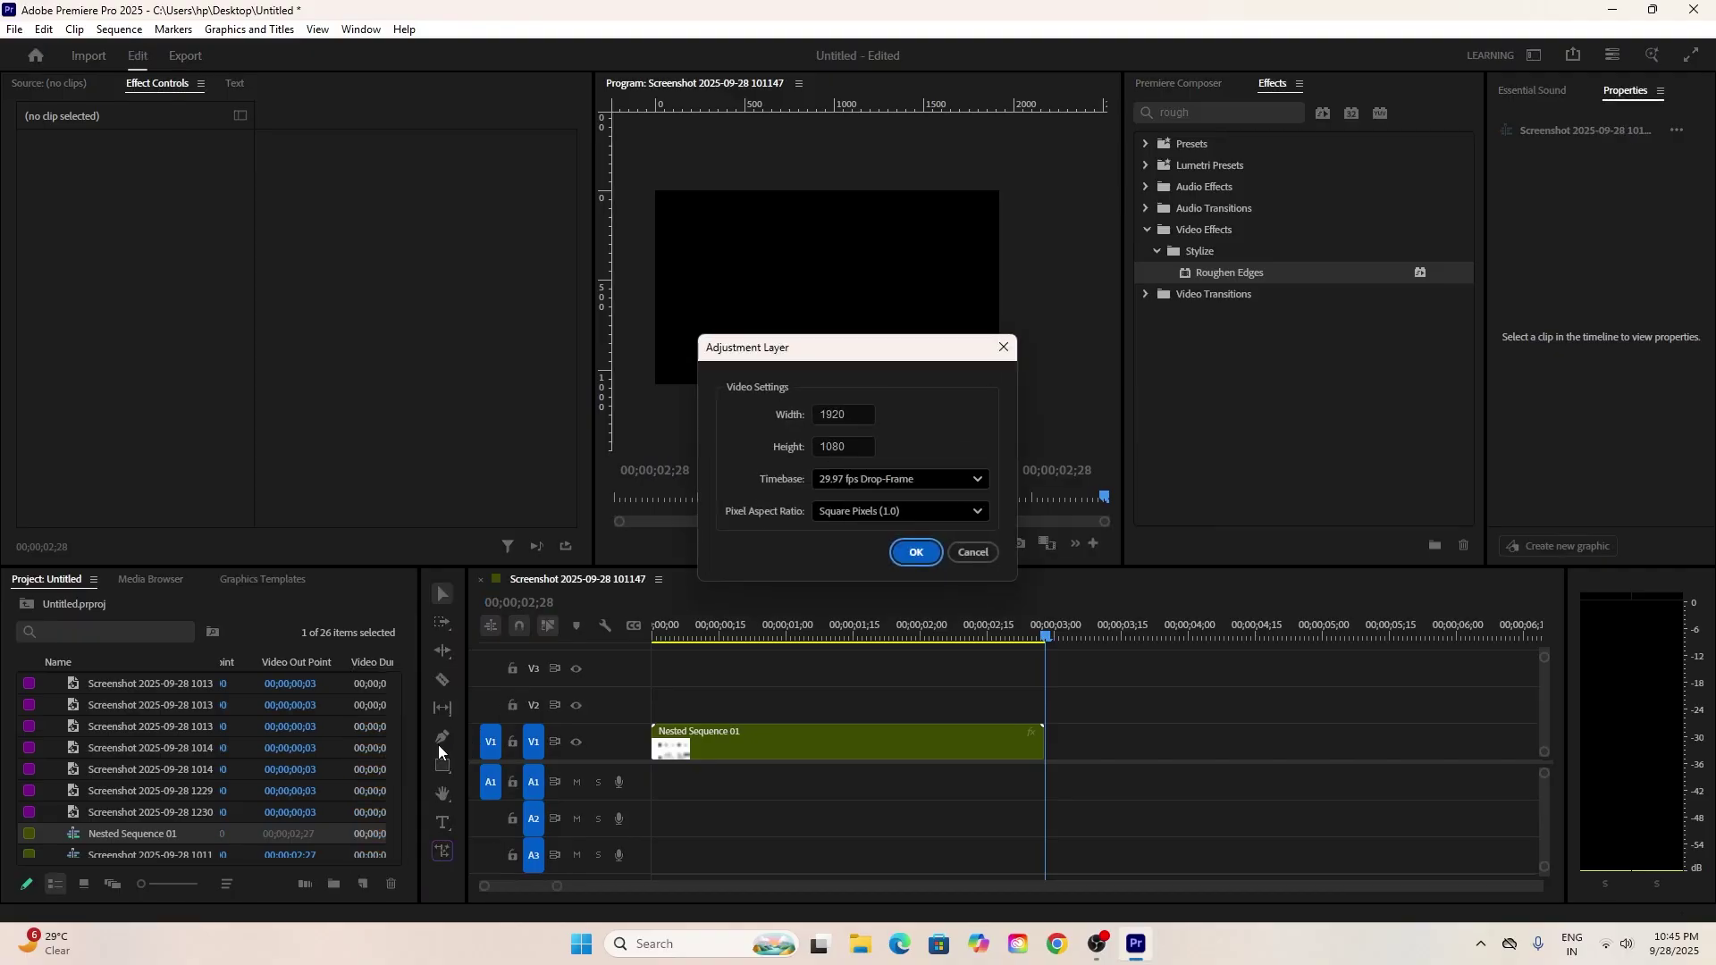
left_click(923, 550)
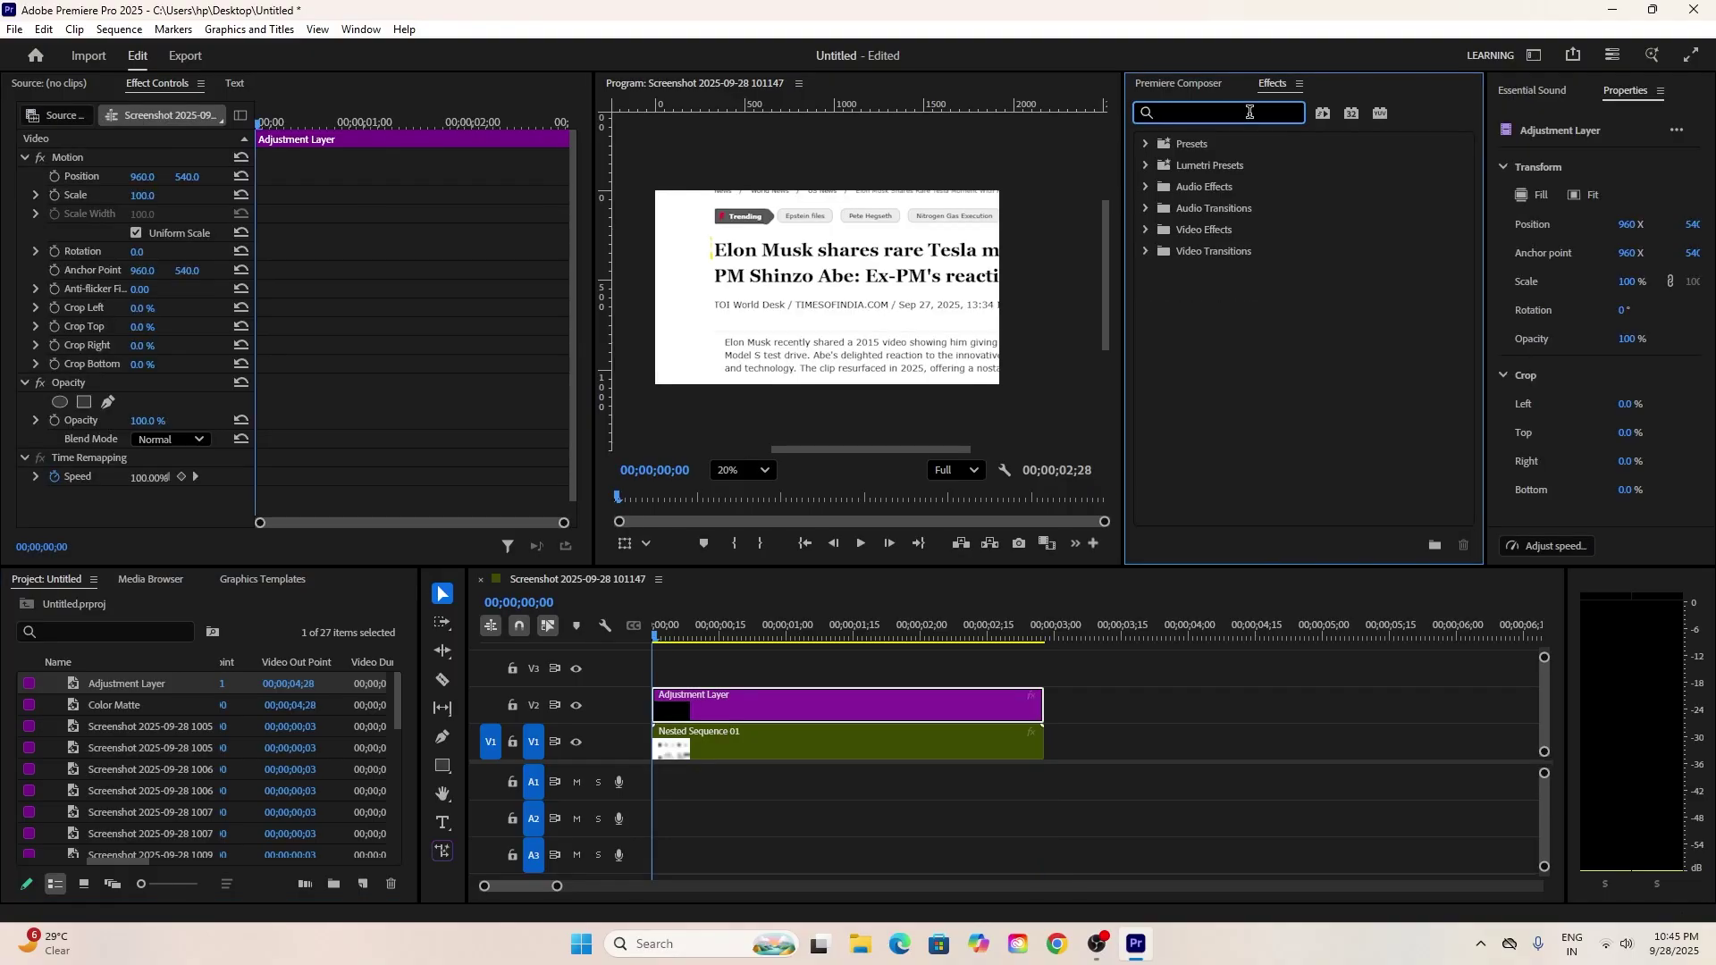
- Place the adjustment layer on V2 over the nested sequence at matching length and apply Basic 3D and Transform to it
type("basic")
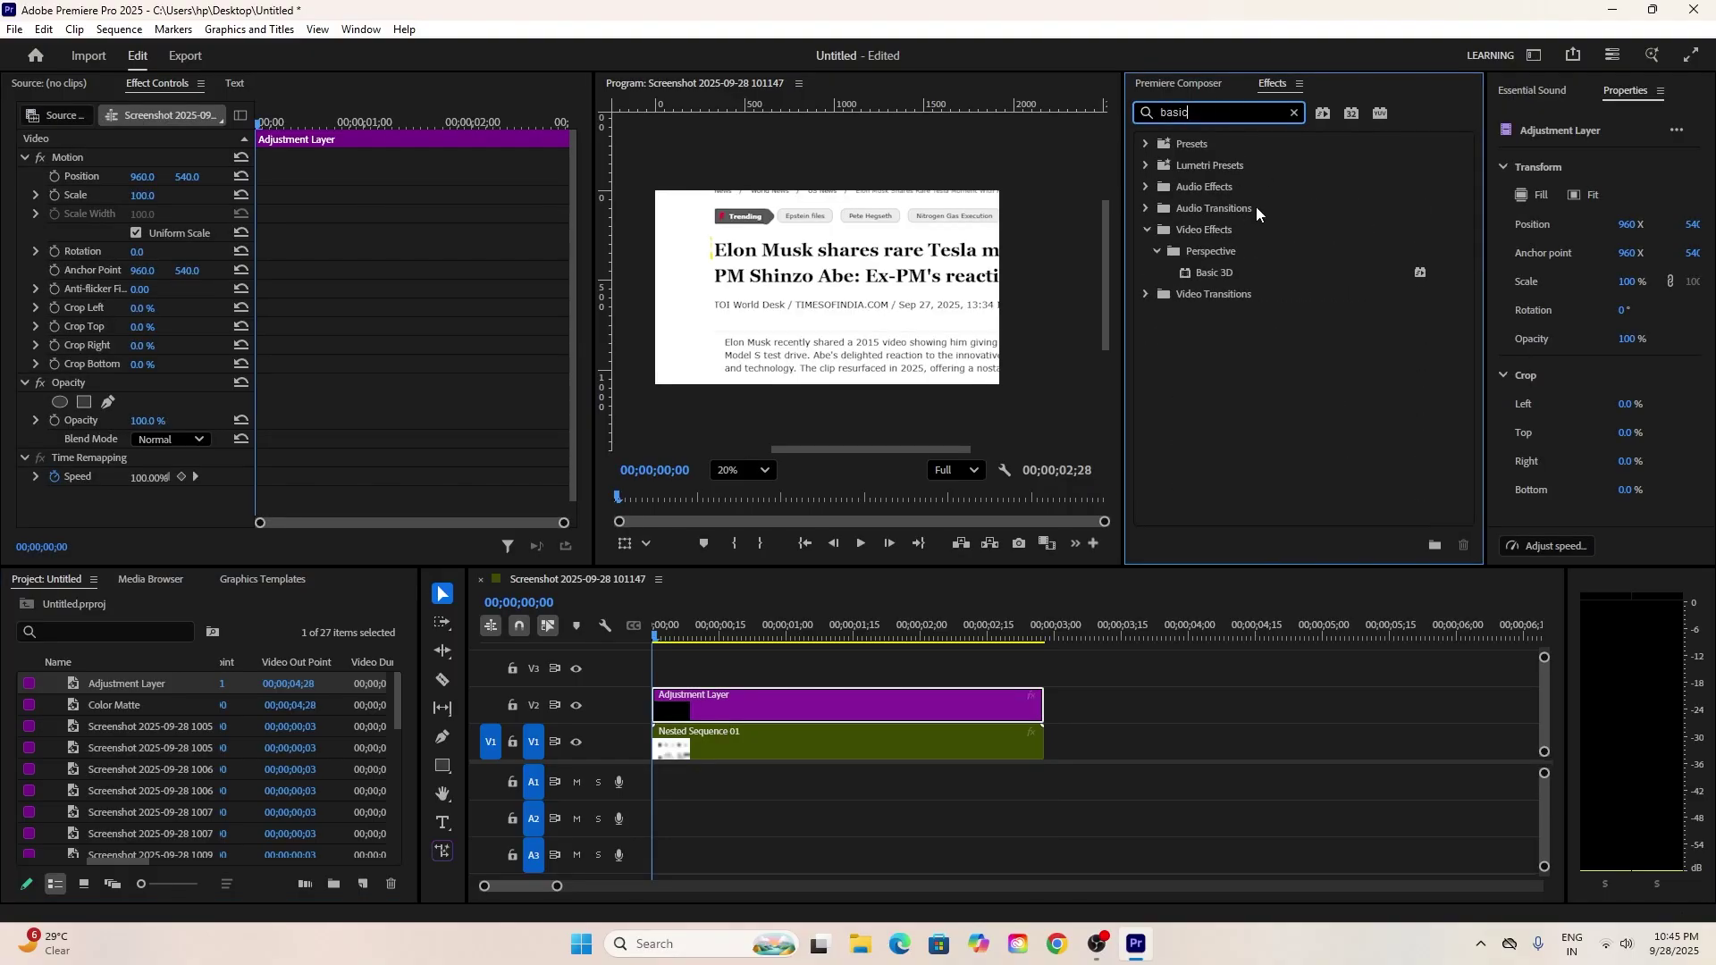
left_click_drag(1214, 274, 851, 706)
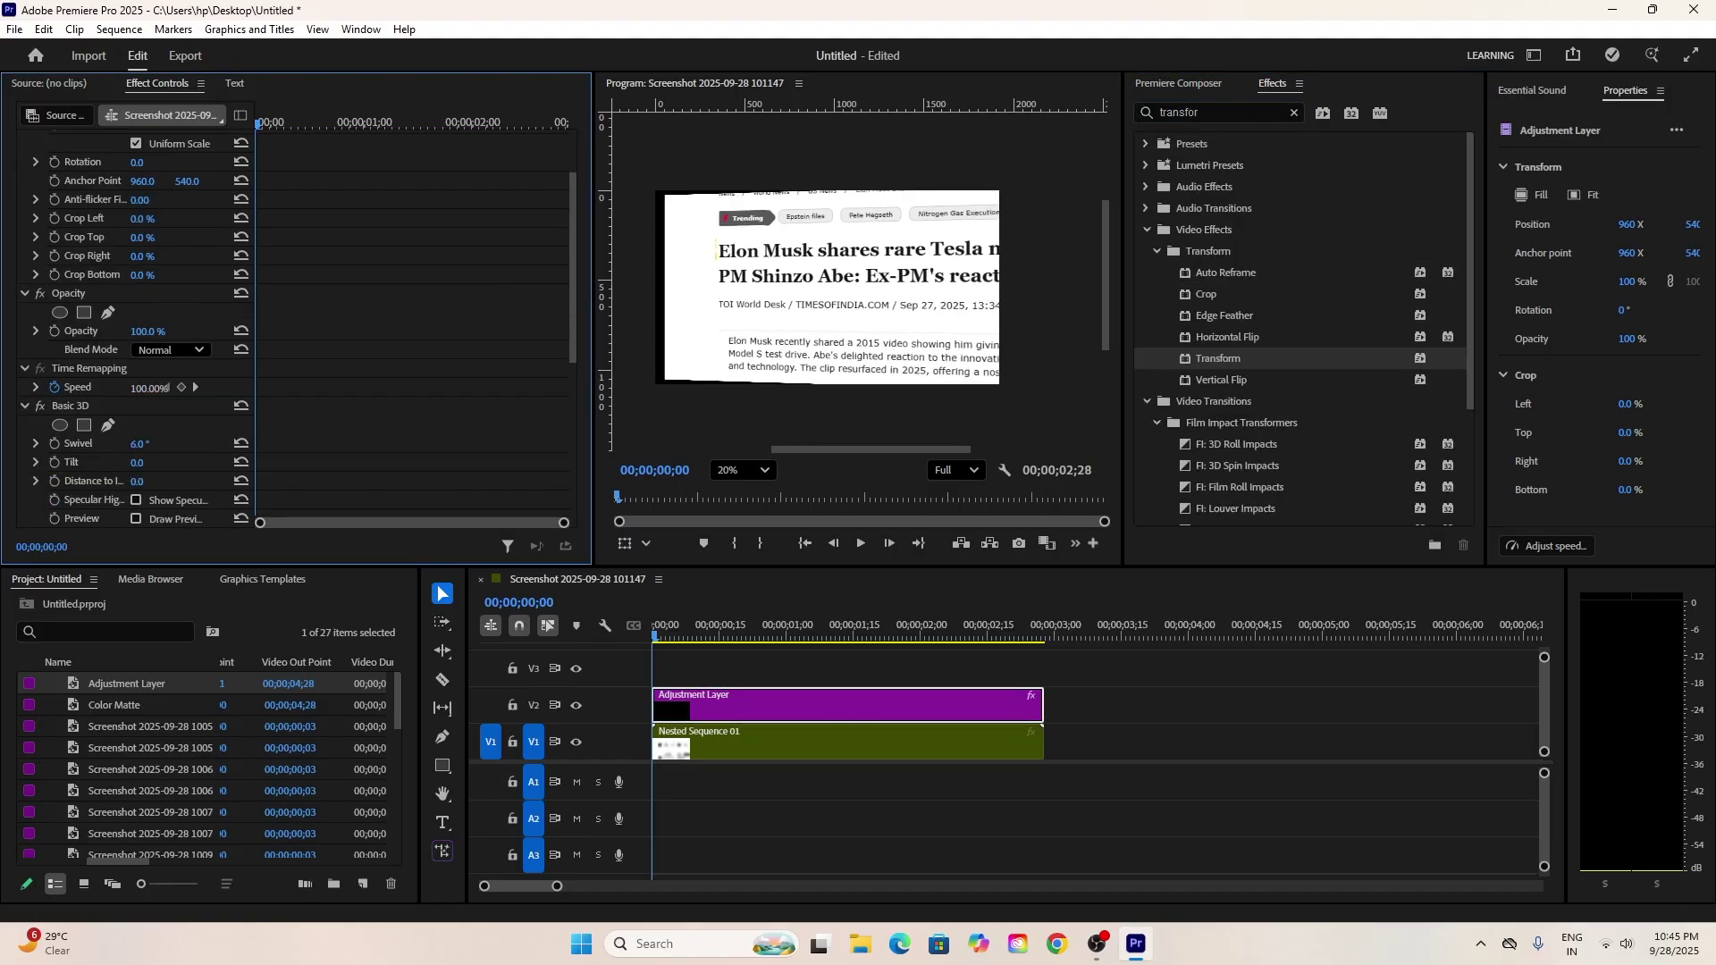
- Keyframe the adjustment layer at the first frame with Swivel 9°, Tilt -11°, Transform Position 924, 540 and Scale 127
mouse_move(139, 443)
left_mouse_down()
mouse_move(145, 462)
mouse_move(127, 462)
left_mouse_up()
left_click(54, 444)
scroll(154, 386, "down", 5)
left_click_drag(146, 398, 166, 434)
left_click(54, 434)
left_click(54, 397)
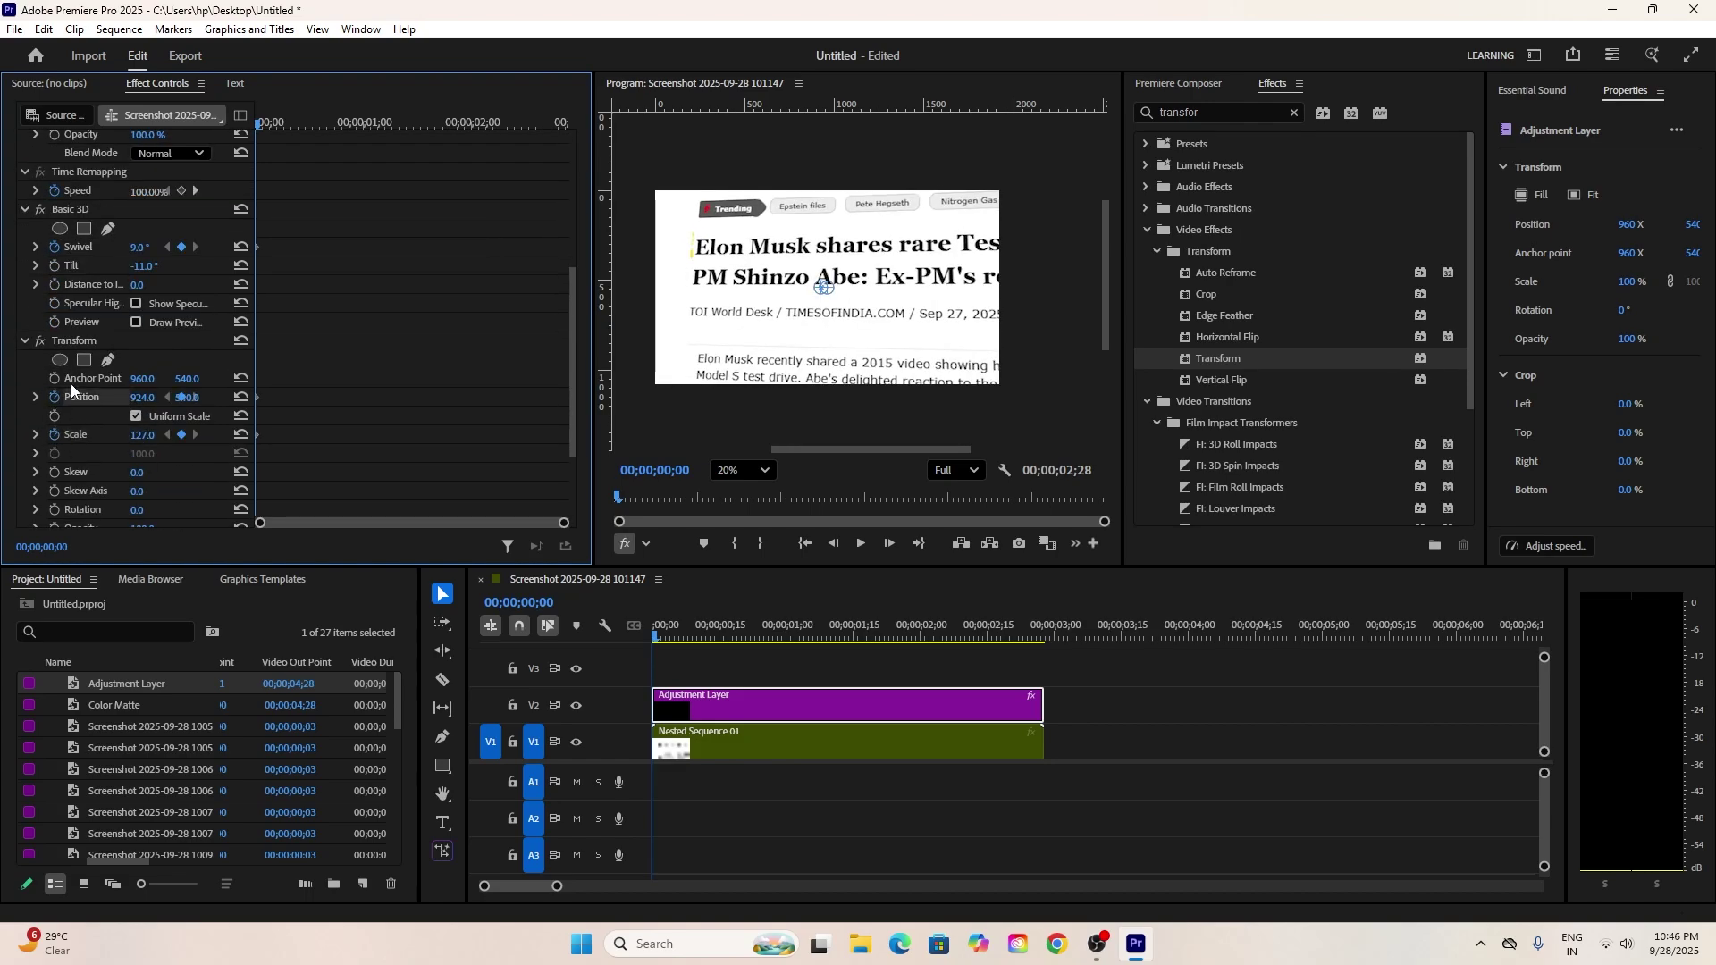
left_click(54, 265)
- At the last frame, set Swivel to -5°, Tilt to 12°, Position X to 981 and Scale to 124, and preview the animation
left_click_drag(258, 124, 572, 201)
mouse_move(140, 246)
left_mouse_down()
mouse_move(126, 247)
mouse_move(164, 265)
left_mouse_up()
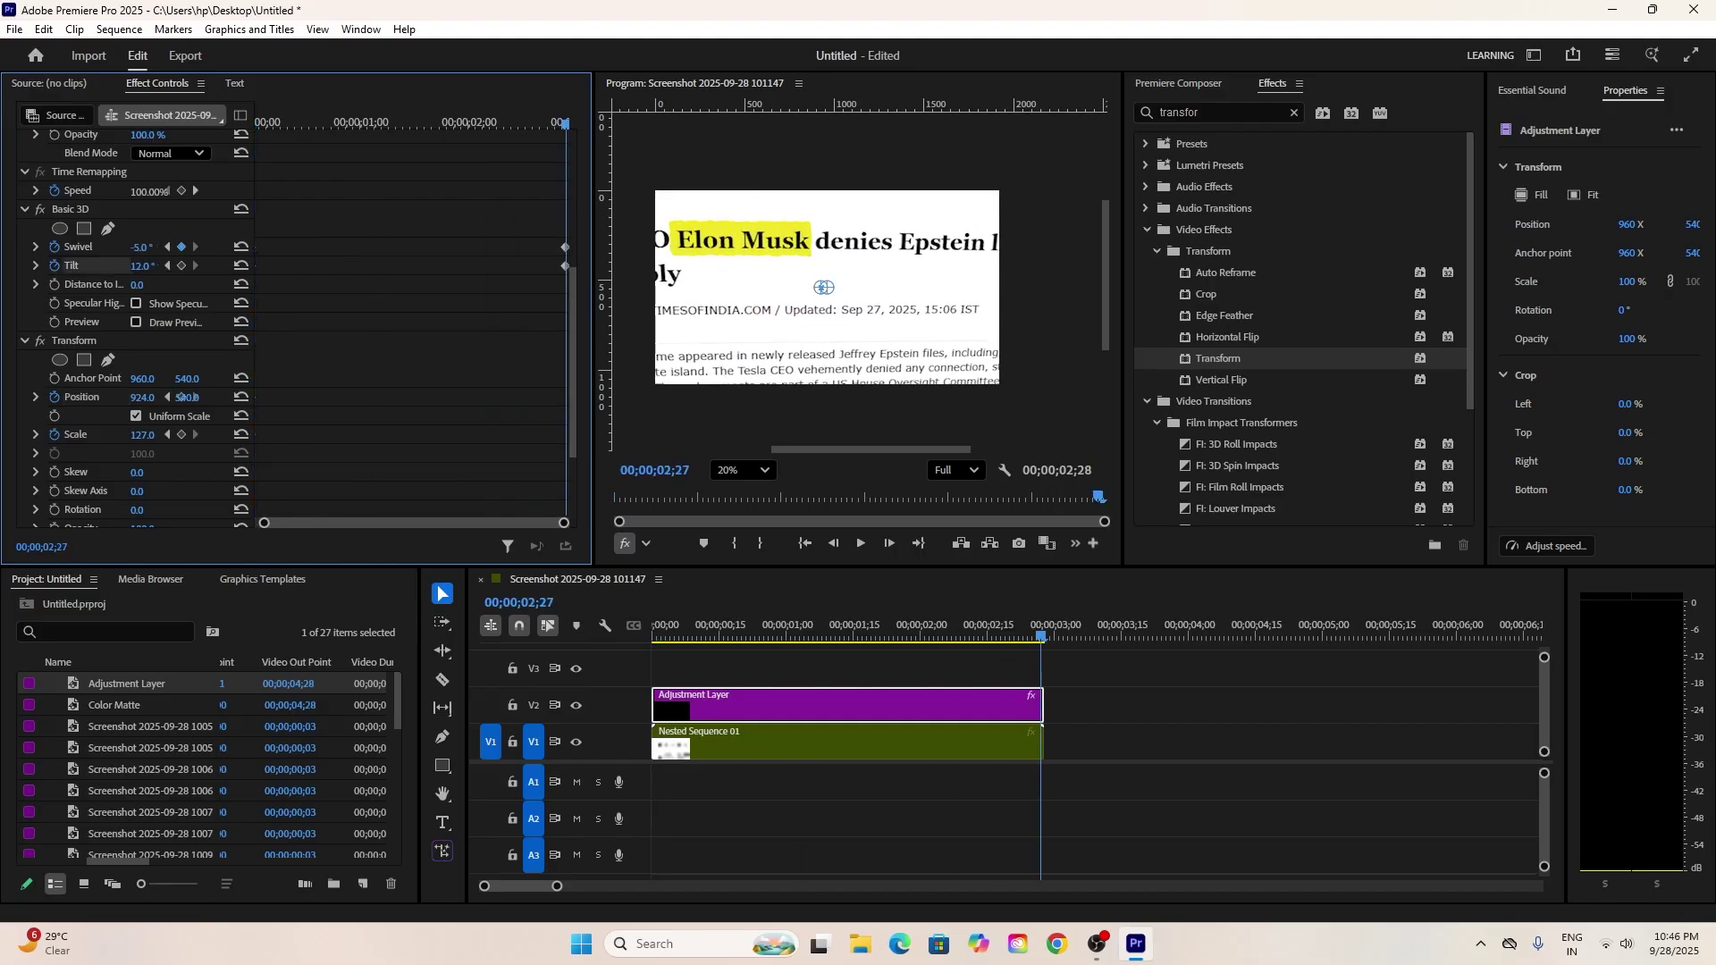
mouse_move(146, 436)
left_mouse_down()
mouse_move(121, 436)
mouse_move(194, 397)
mouse_move(156, 435)
left_mouse_up()
left_click(592, 667)
key("space")
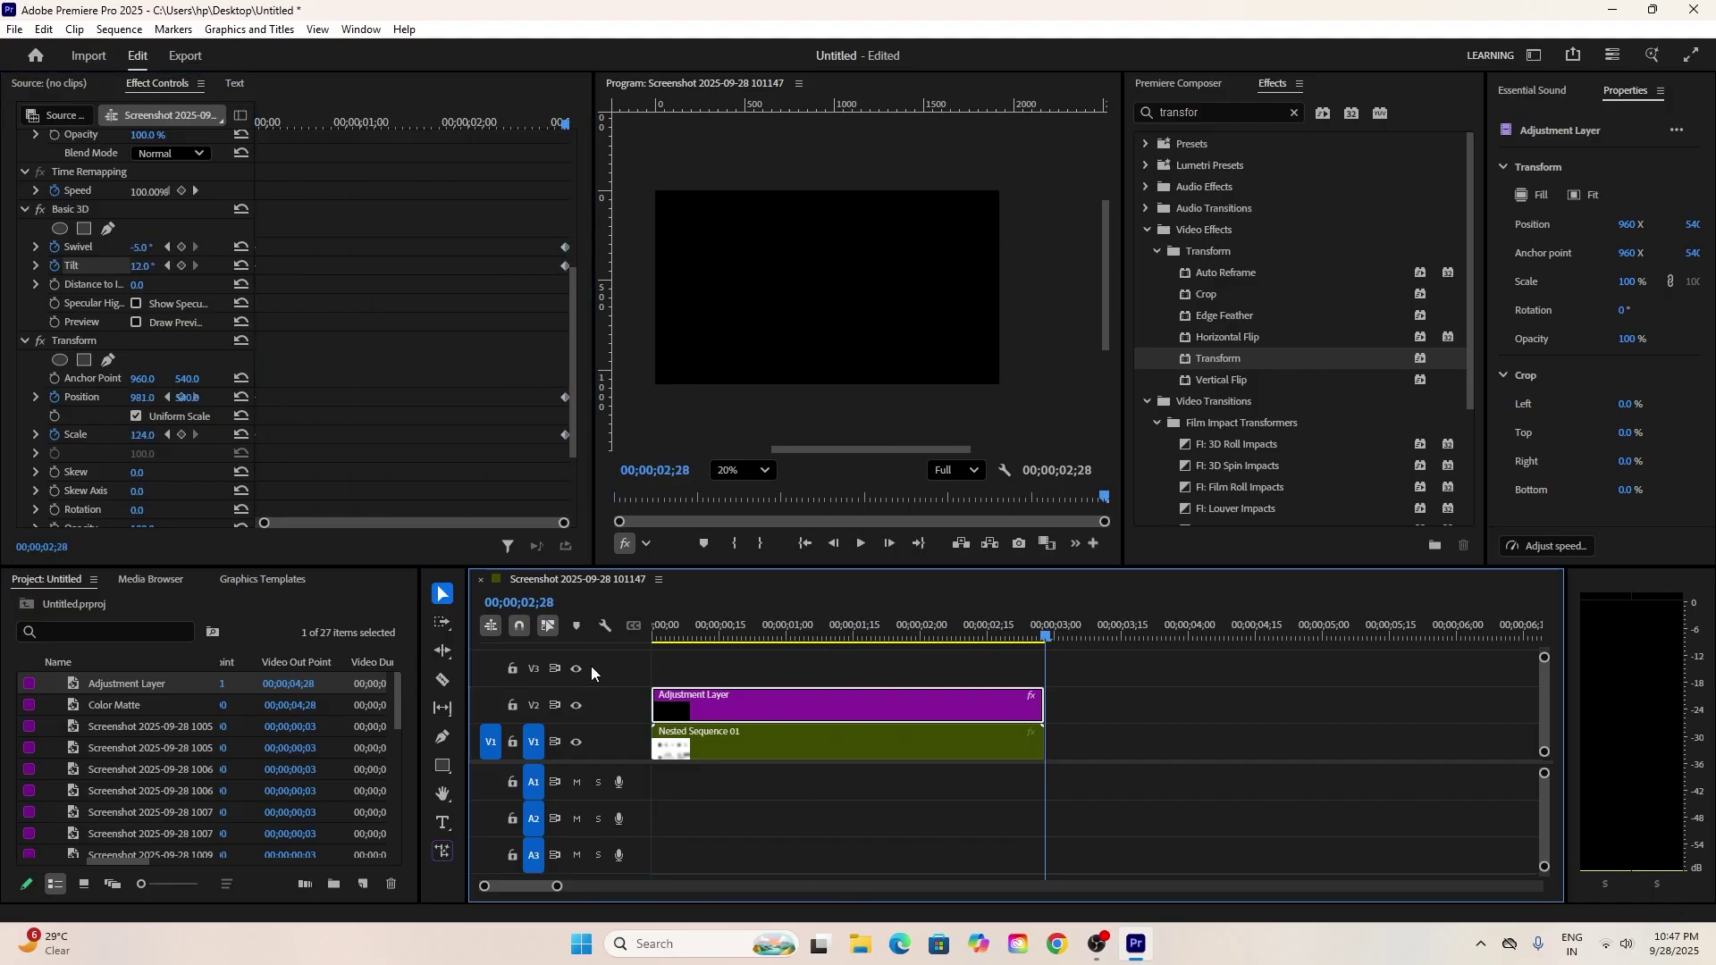
- Set the last-frame keyframes to Swivel -20°, Tilt -10°, Position X 1145 and Scale 133
left_click(144, 248)
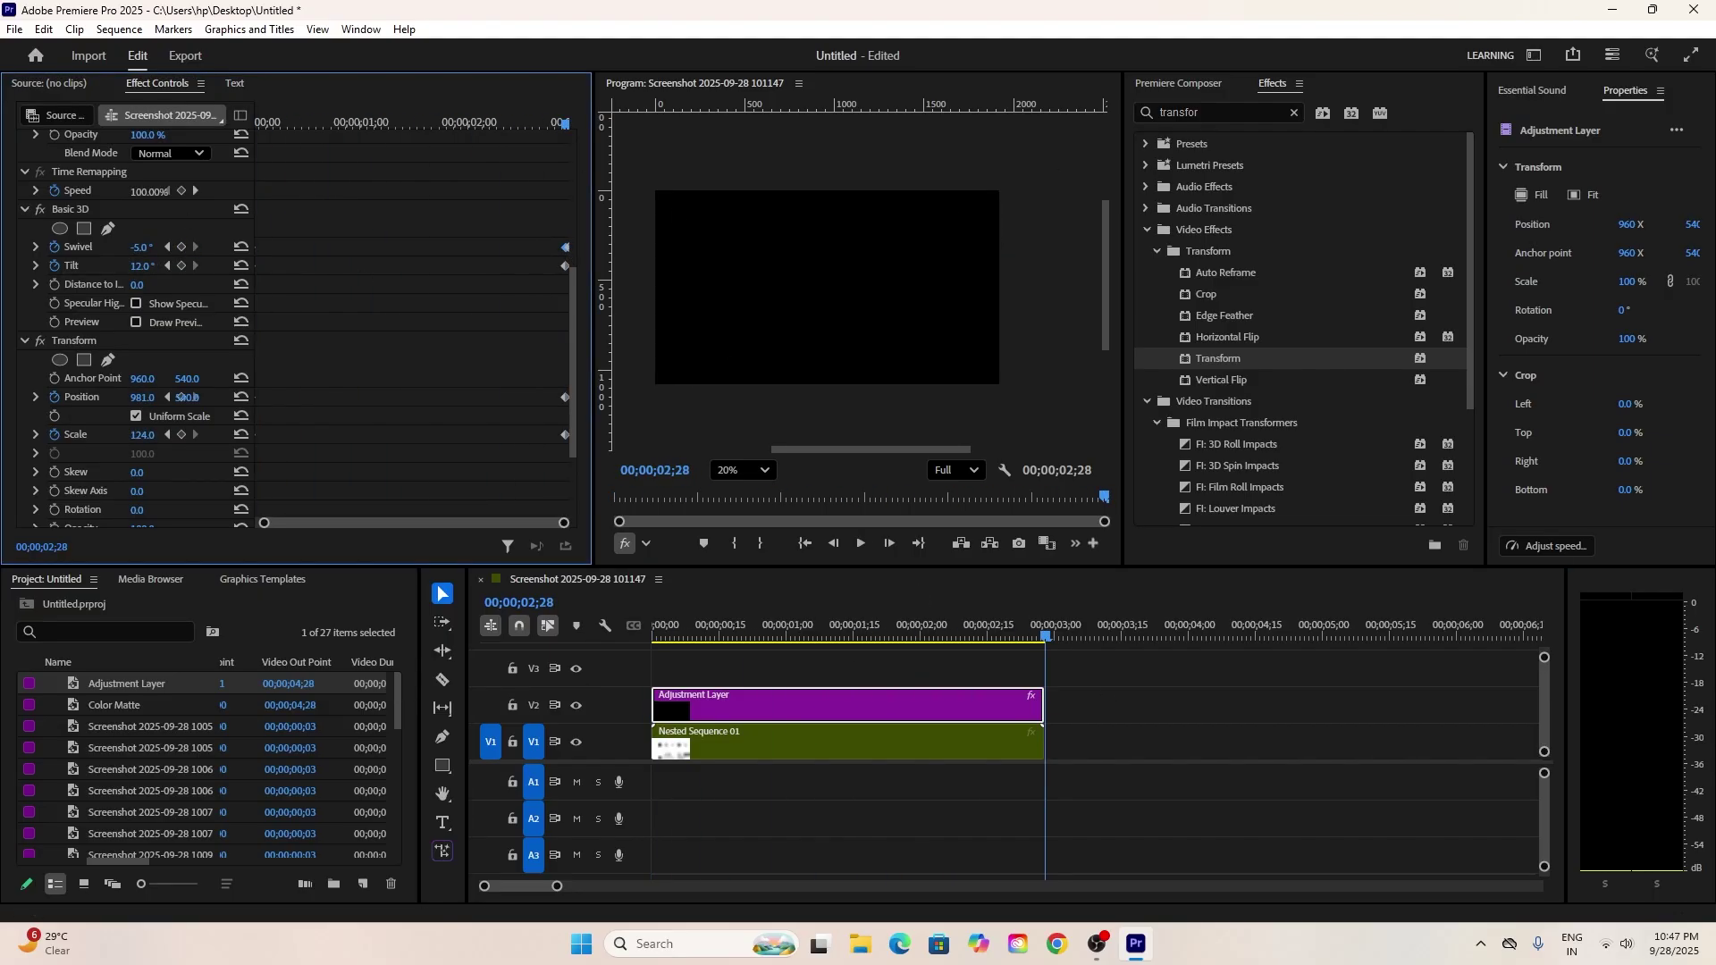
left_click_drag(565, 123, 565, 123)
mouse_move(143, 248)
left_mouse_down()
mouse_move(149, 265)
mouse_move(126, 265)
left_mouse_up()
left_click_drag(142, 434, 255, 397)
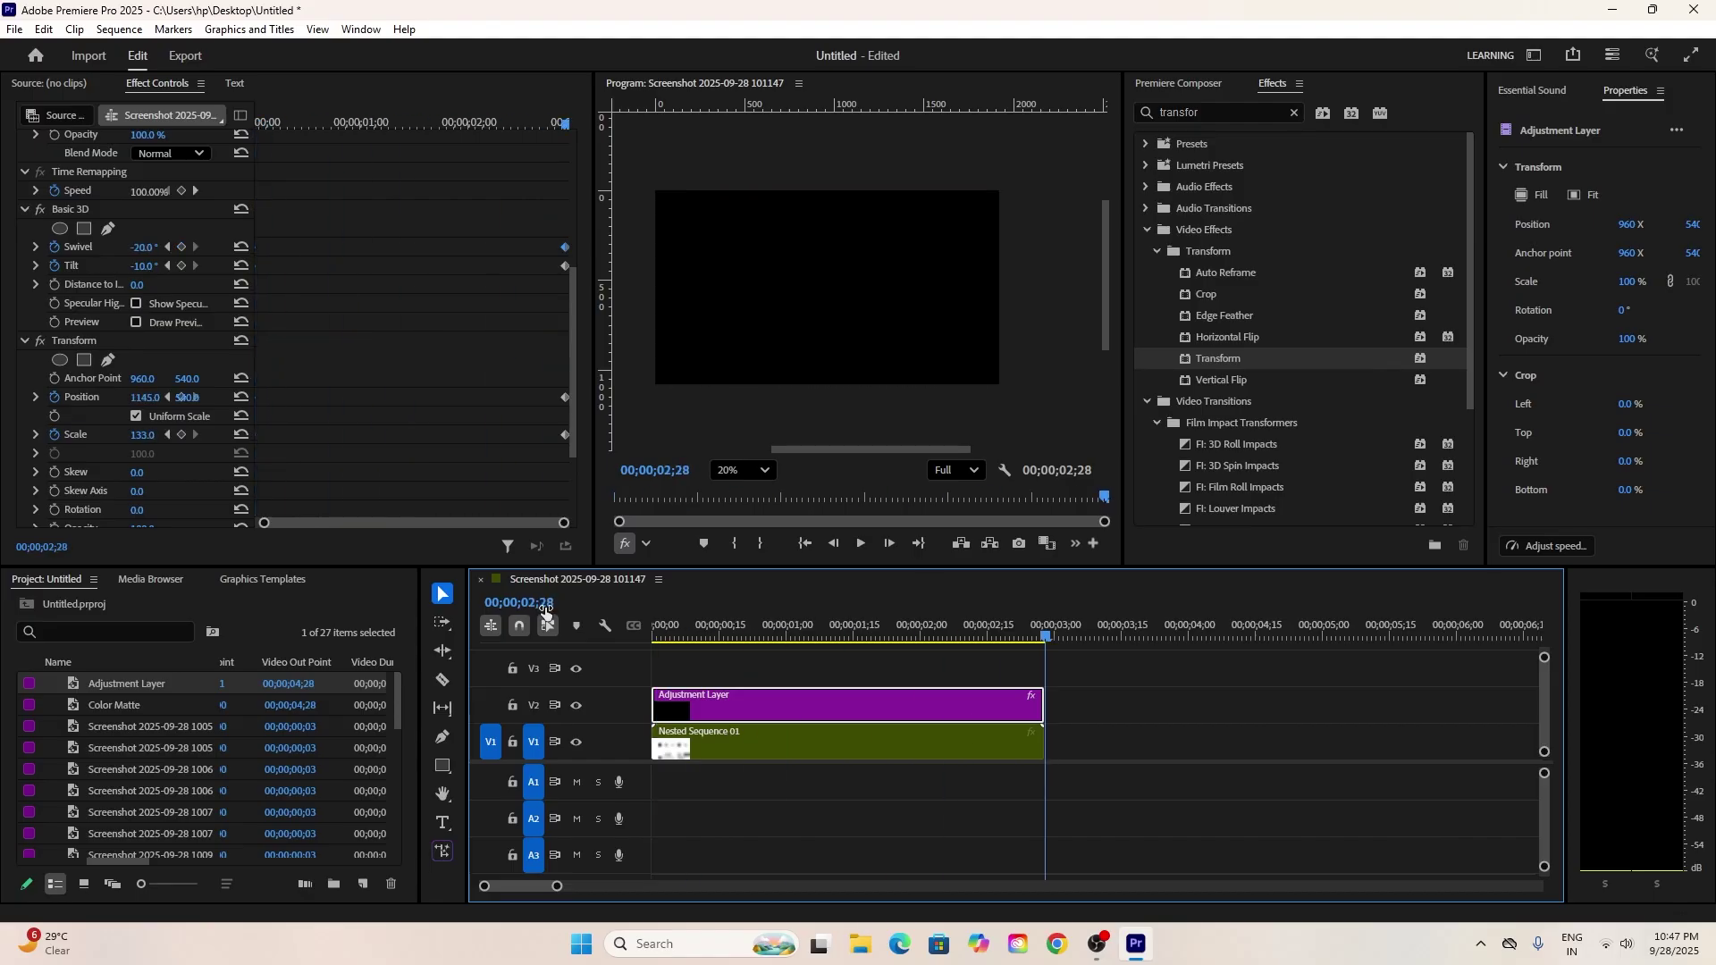
- Nest the adjustment layer together with Nested Sequence 01 as Nested Sequence 02
left_click_drag(963, 762, 965, 760)
right_click(998, 720)
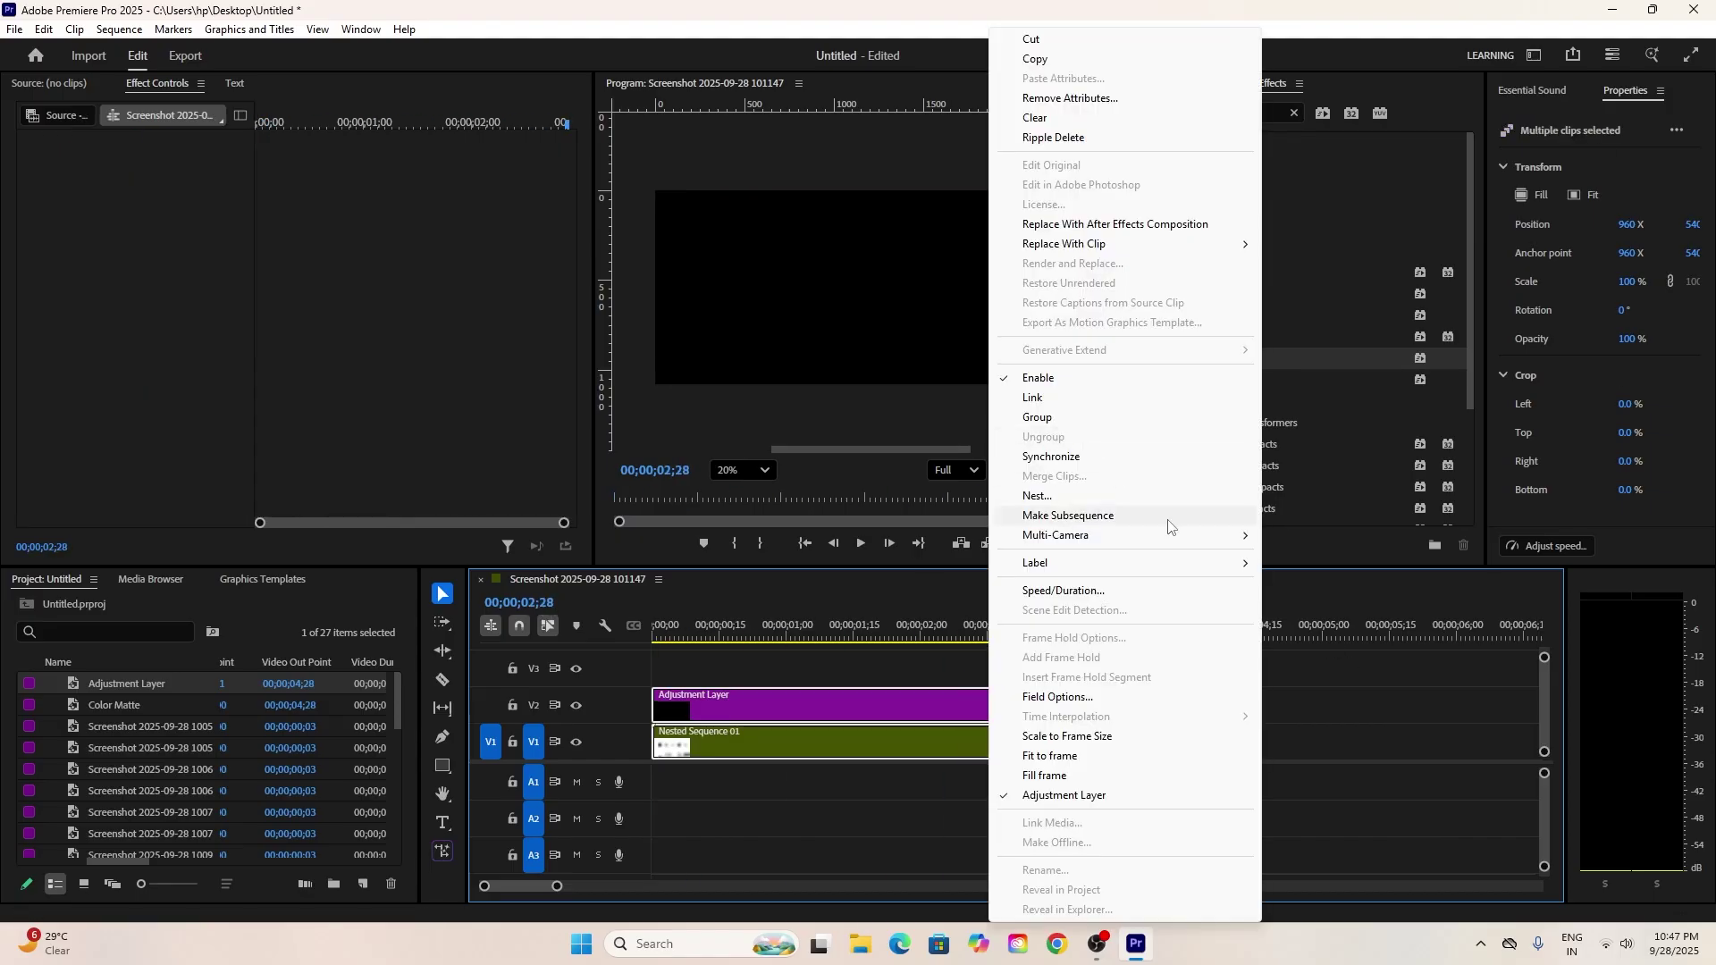
left_click(1039, 496)
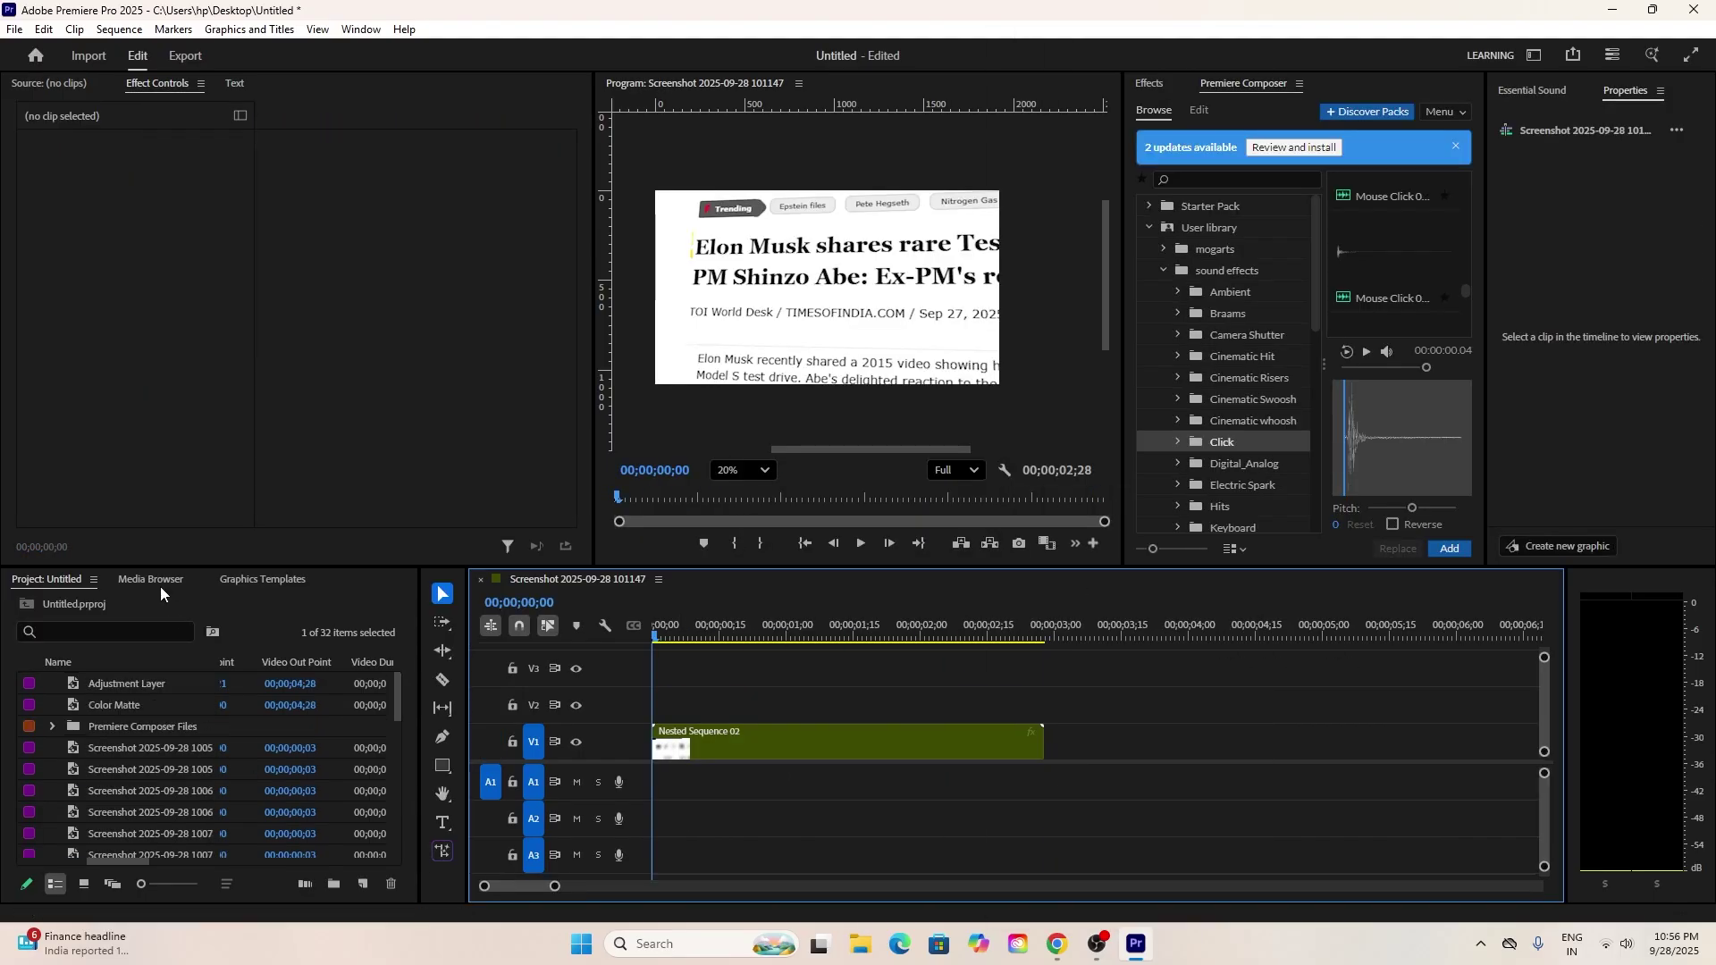
- Import the Rapid Shutter SFX.wav sound effect into the project
left_click(161, 590)
left_click(46, 579)
double_click(214, 845)
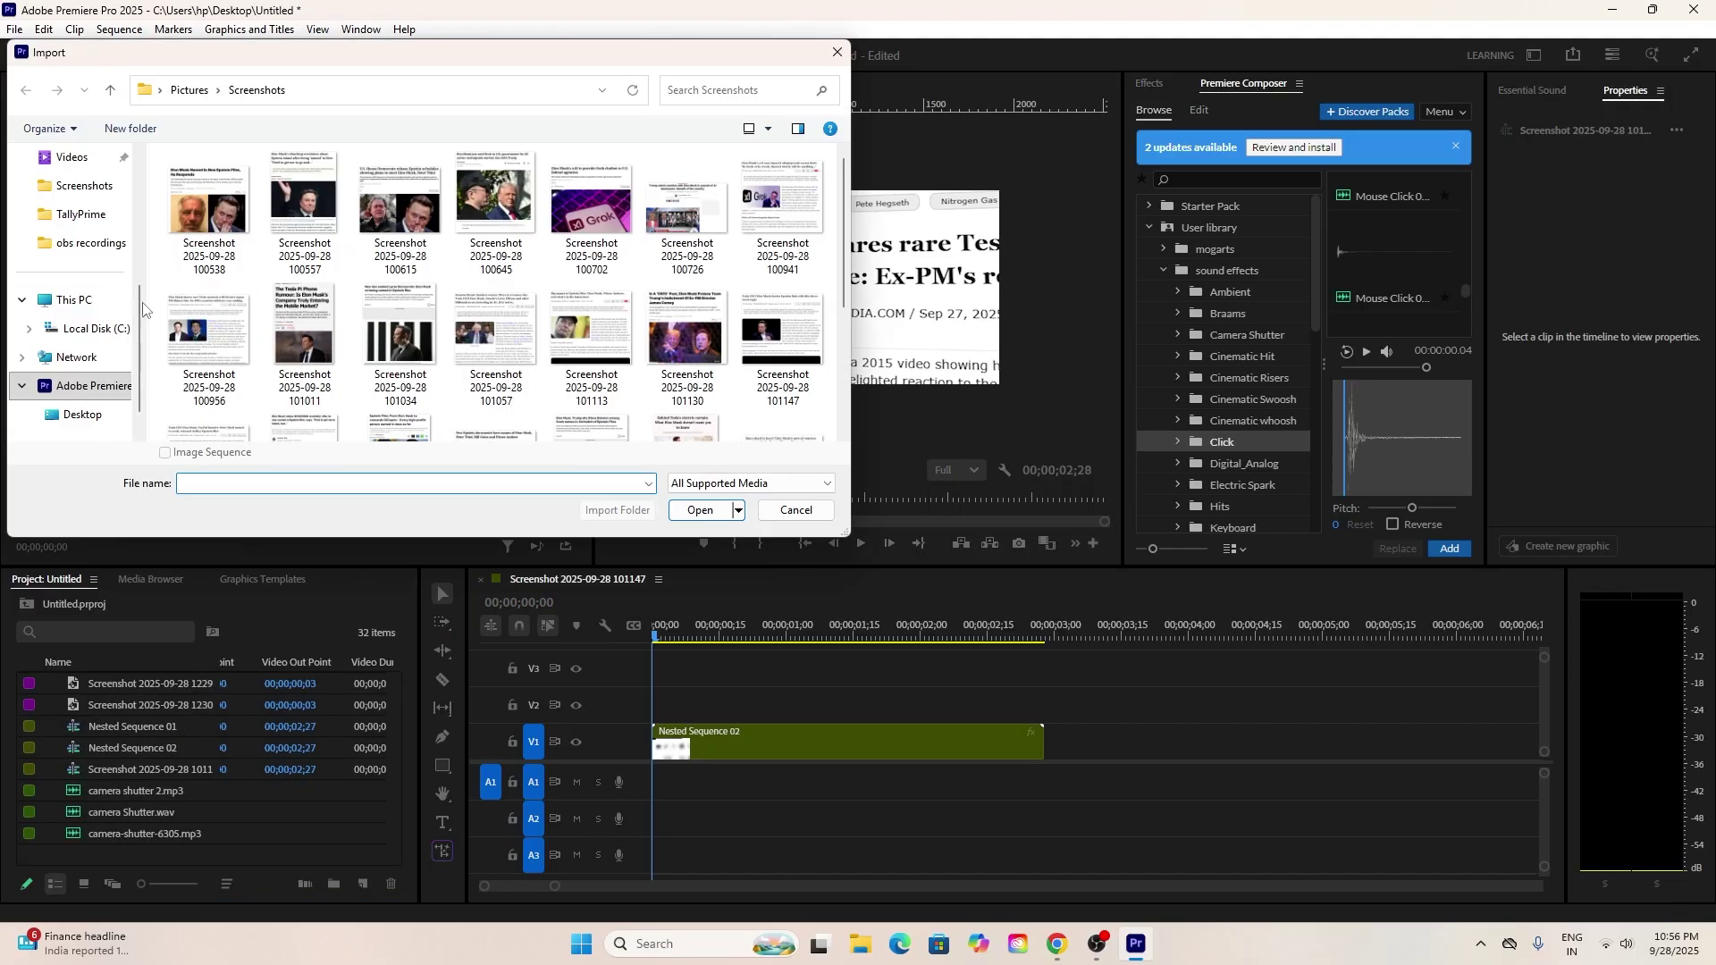
left_click(86, 273)
scroll(590, 376, "down", 5)
scroll(607, 357, "up", 1)
double_click(701, 234)
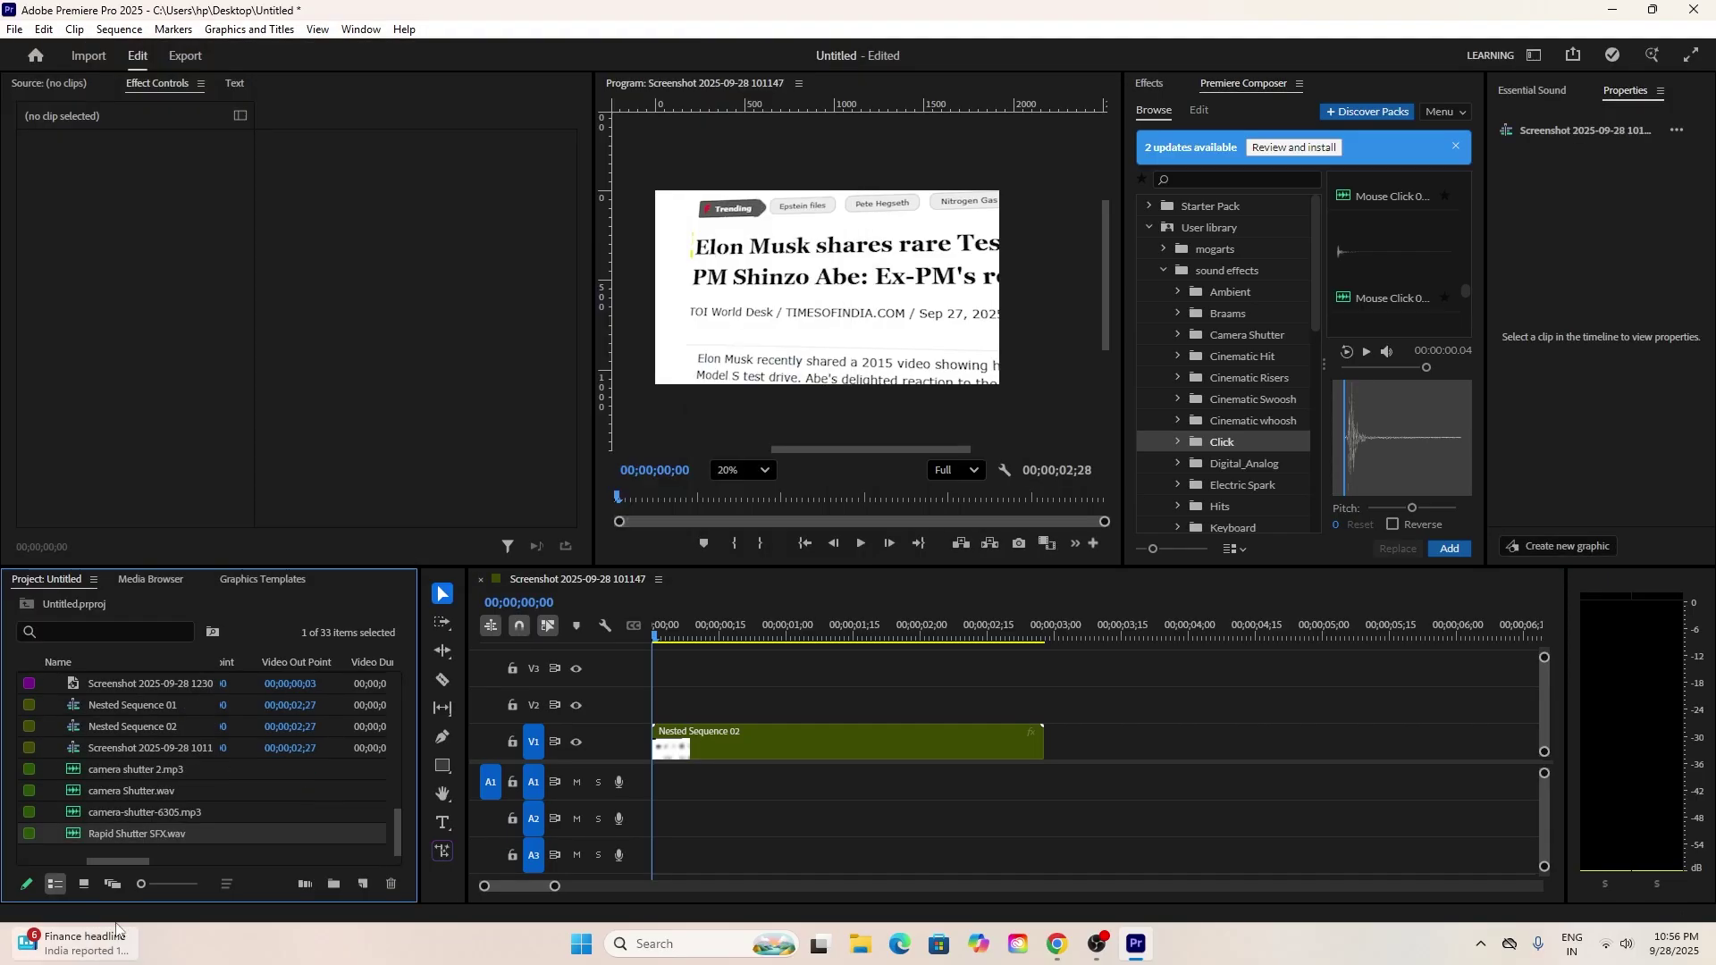
- Repeat Rapid Shutter SFX.wav along track A1, trim it to the nested clip's end, and play the sequence from the start
key("space")
key("space")
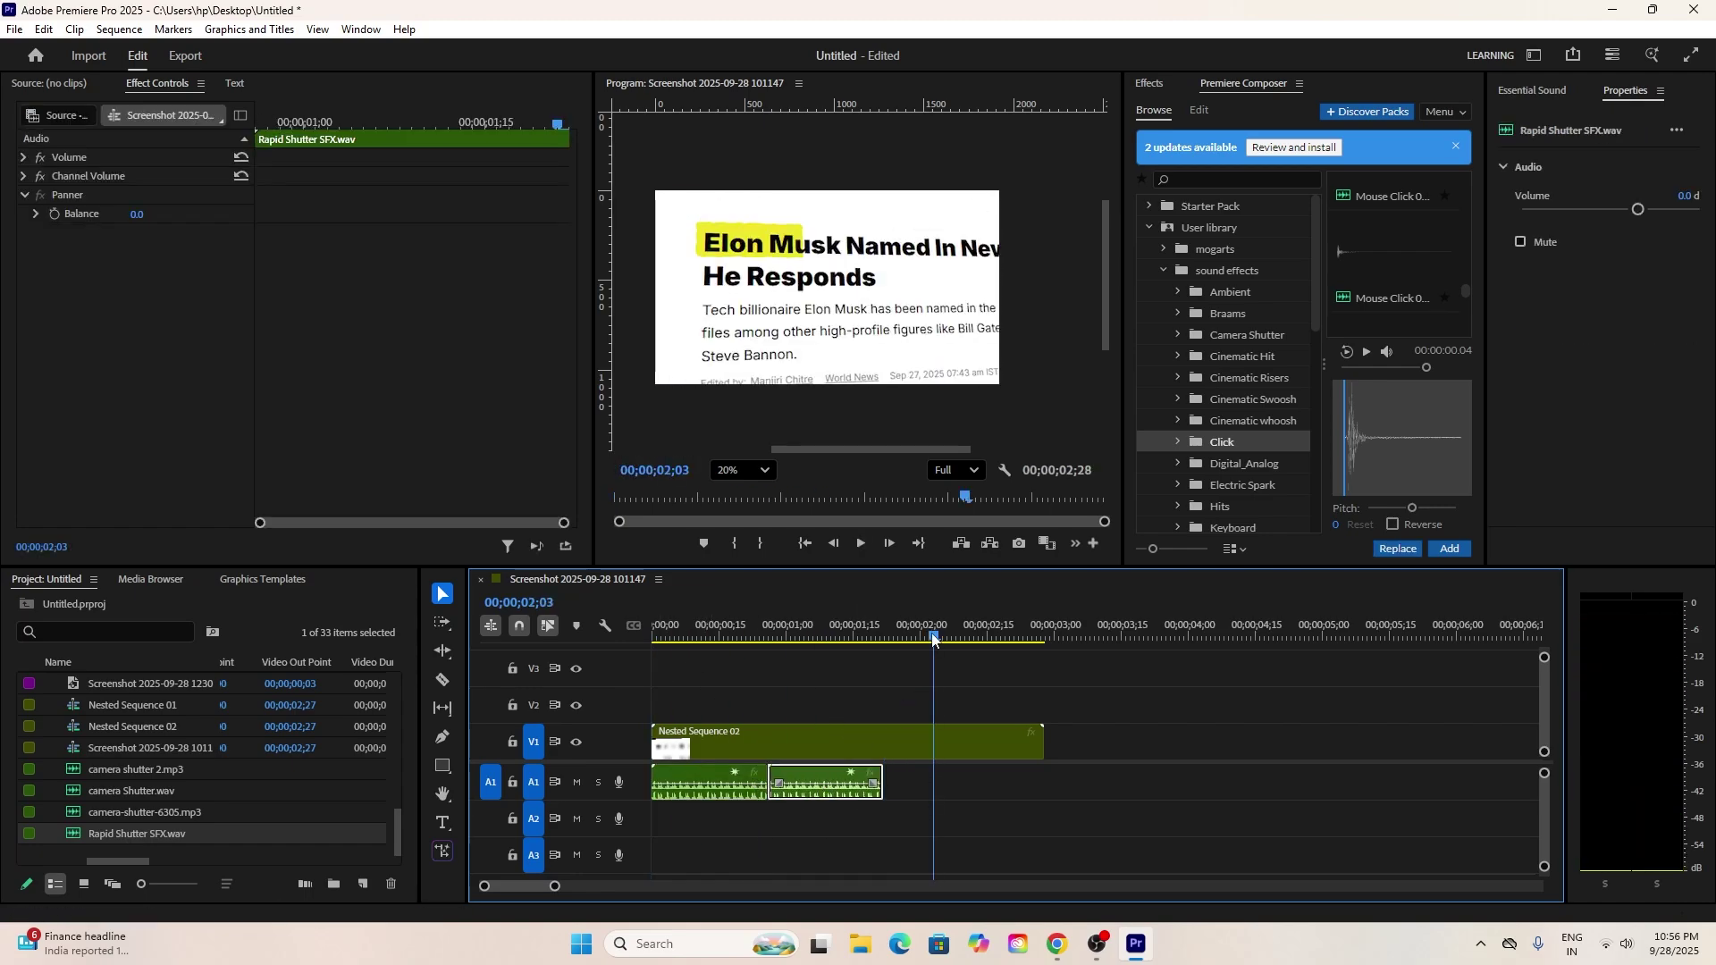
key("ctrl+v")
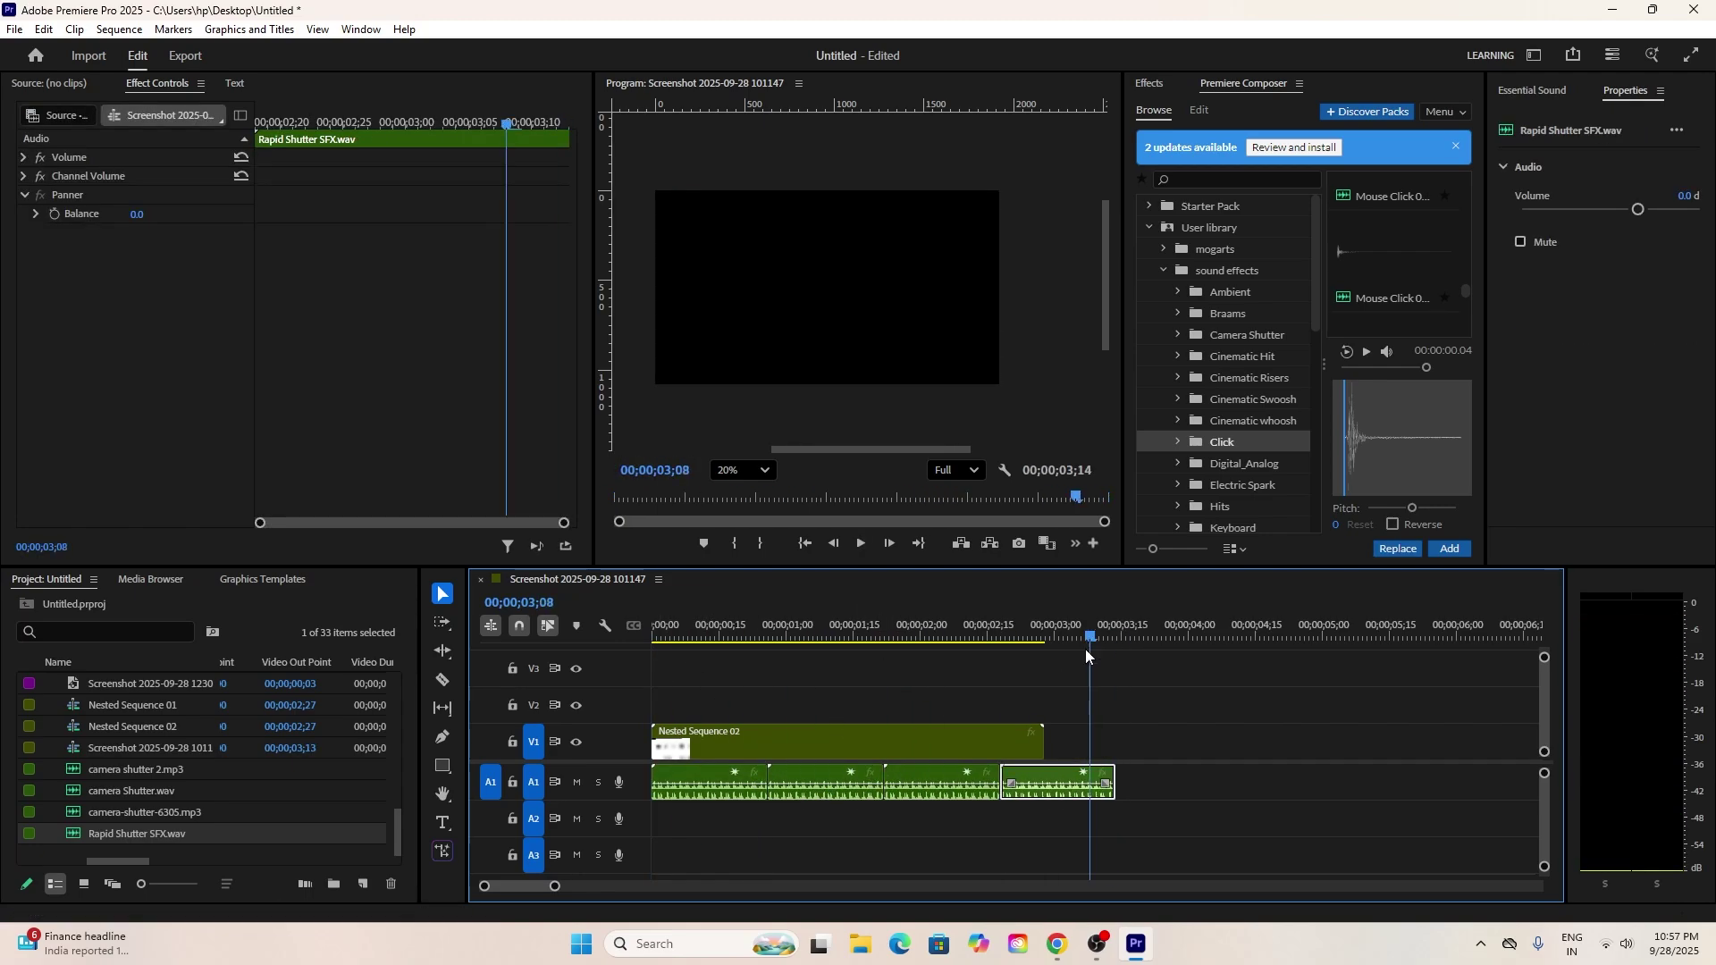
key("c")
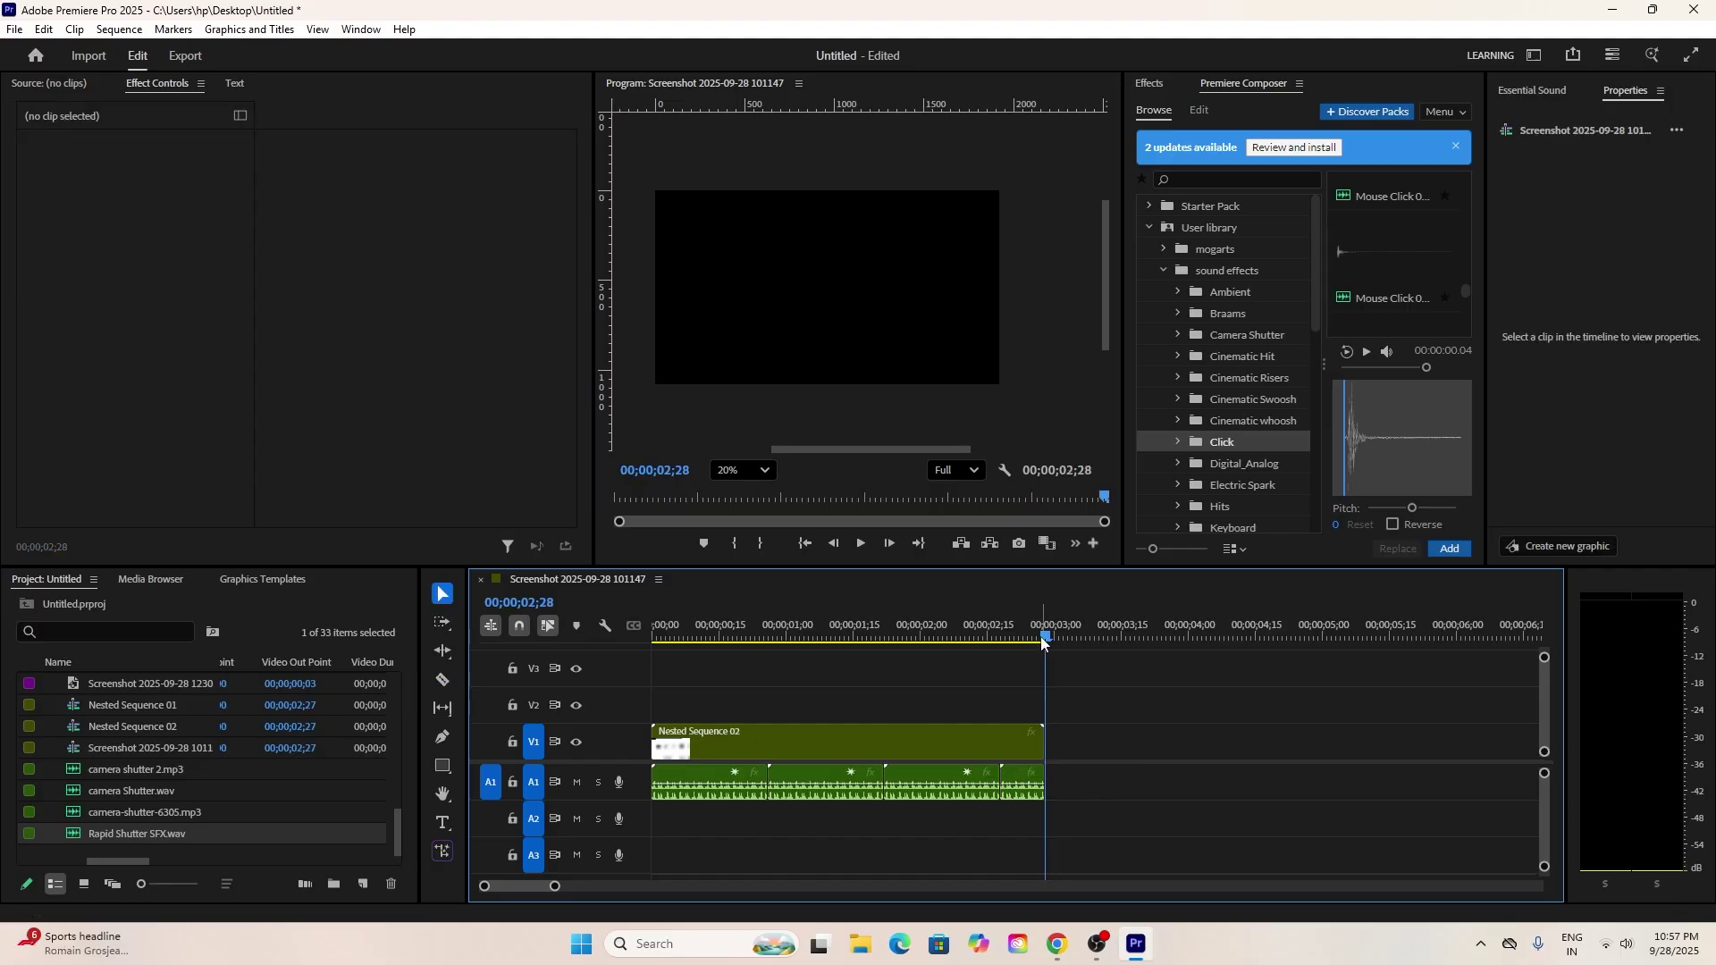
key("Home")
key("space")
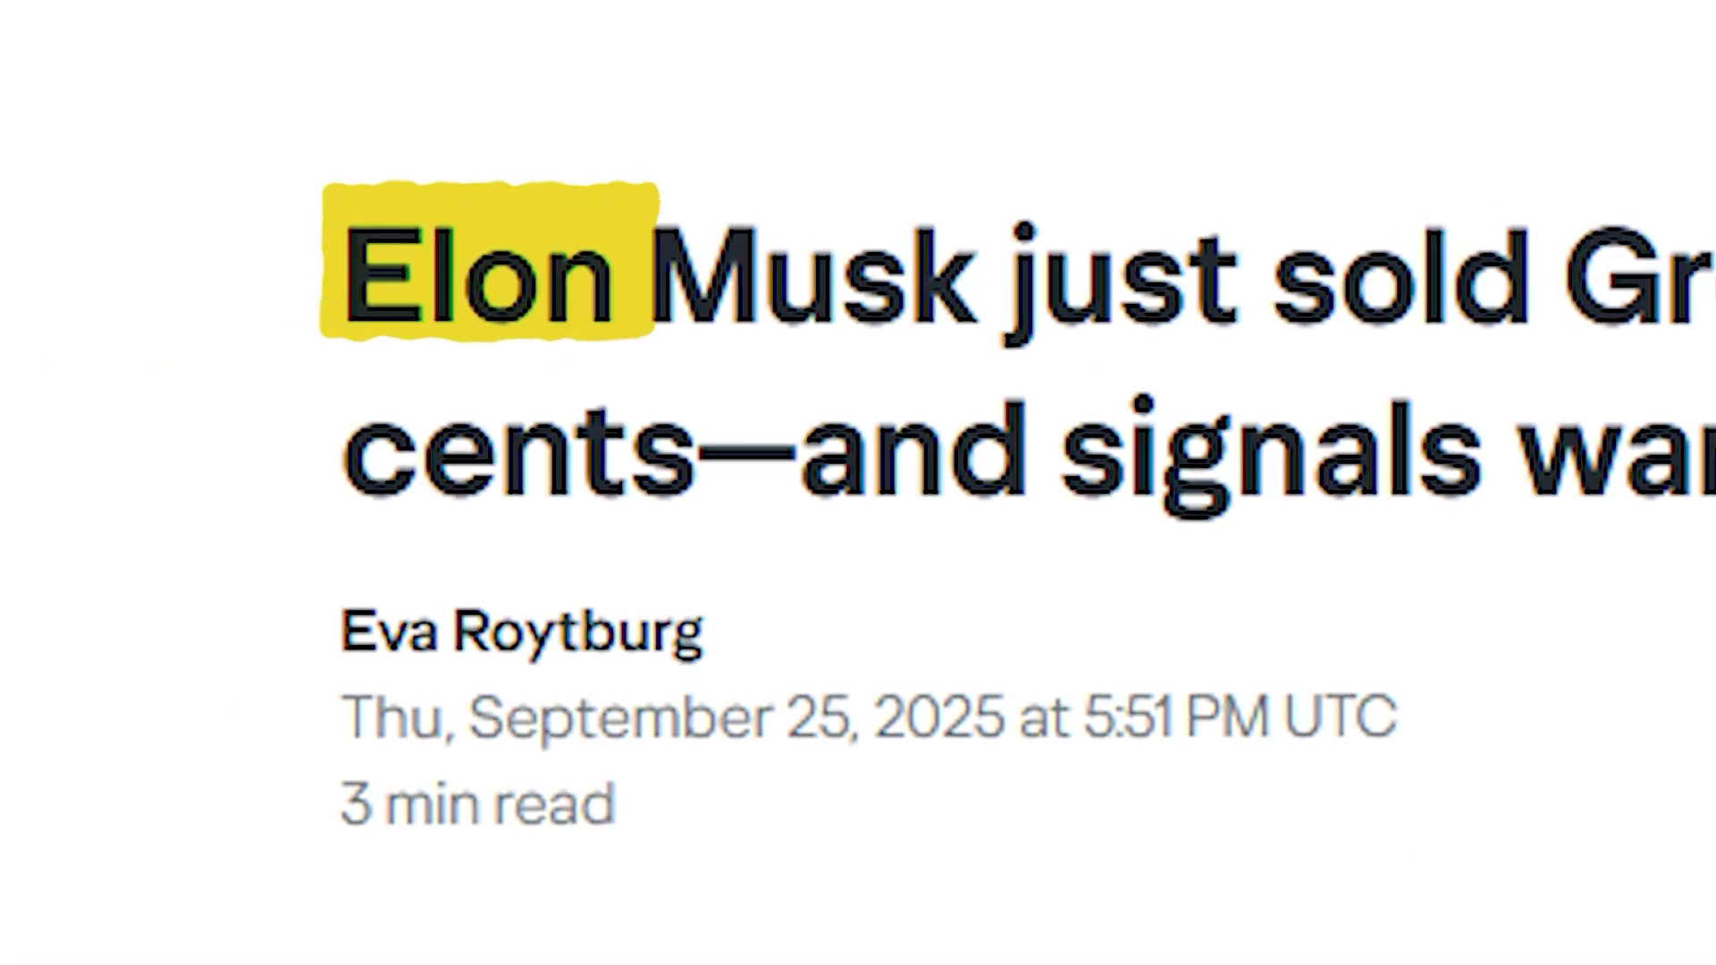